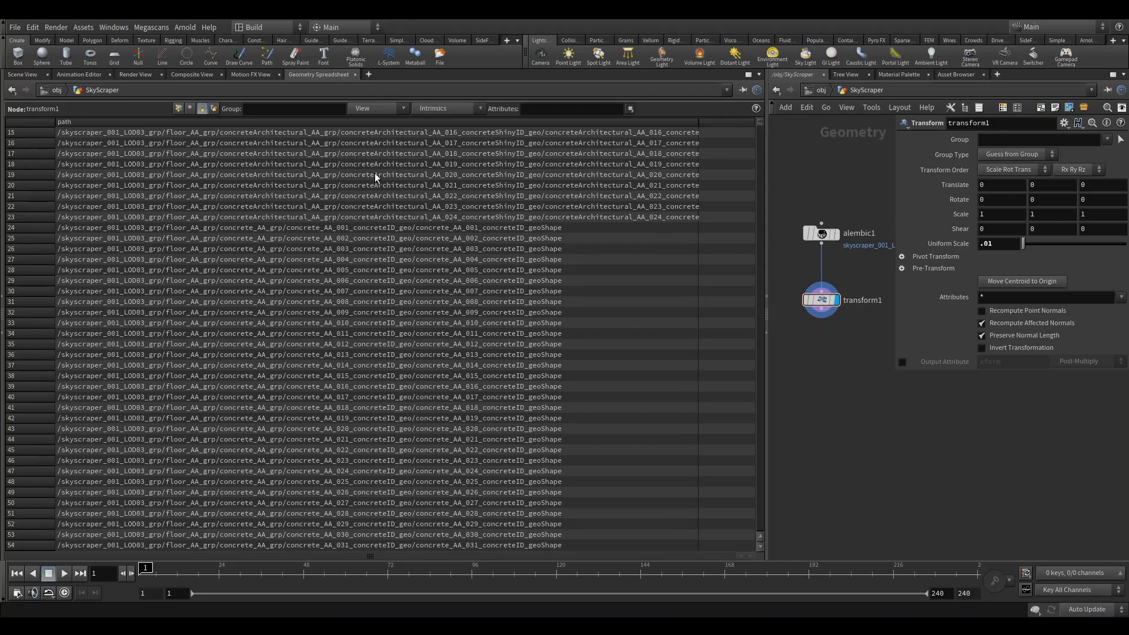
Step: Look through the primitive path names, frame the skyscraper in the scene view, and display its geometry as bounding boxes
{"action": "left_click_drag", "start_coordinate": [760, 131], "coordinate": [756, 312]}
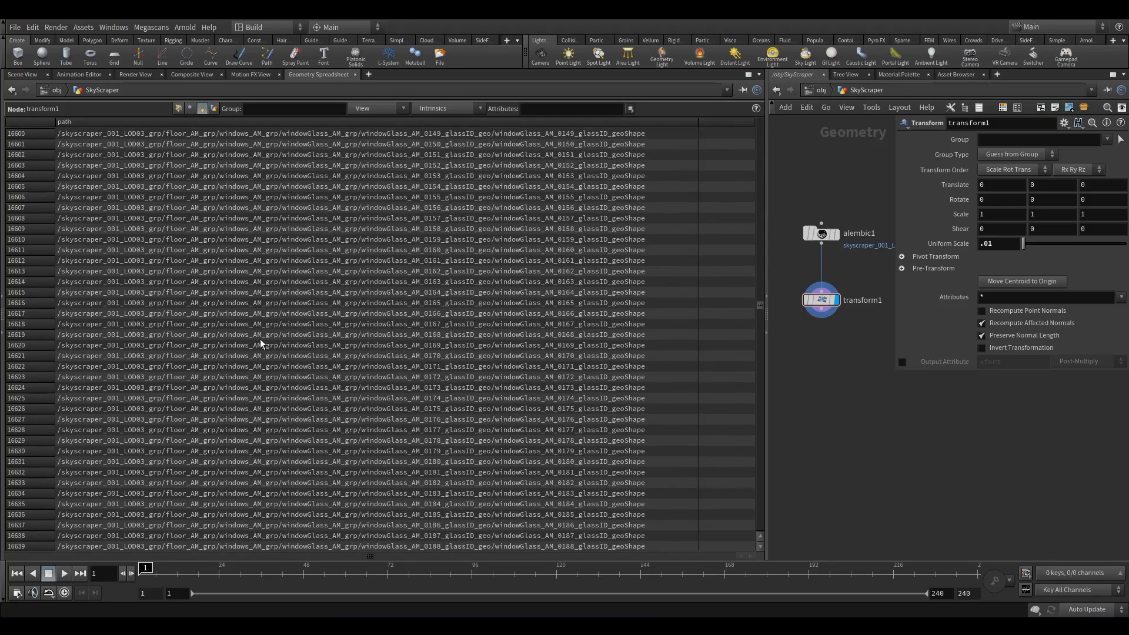
{"action": "left_click", "coordinate": [24, 75]}
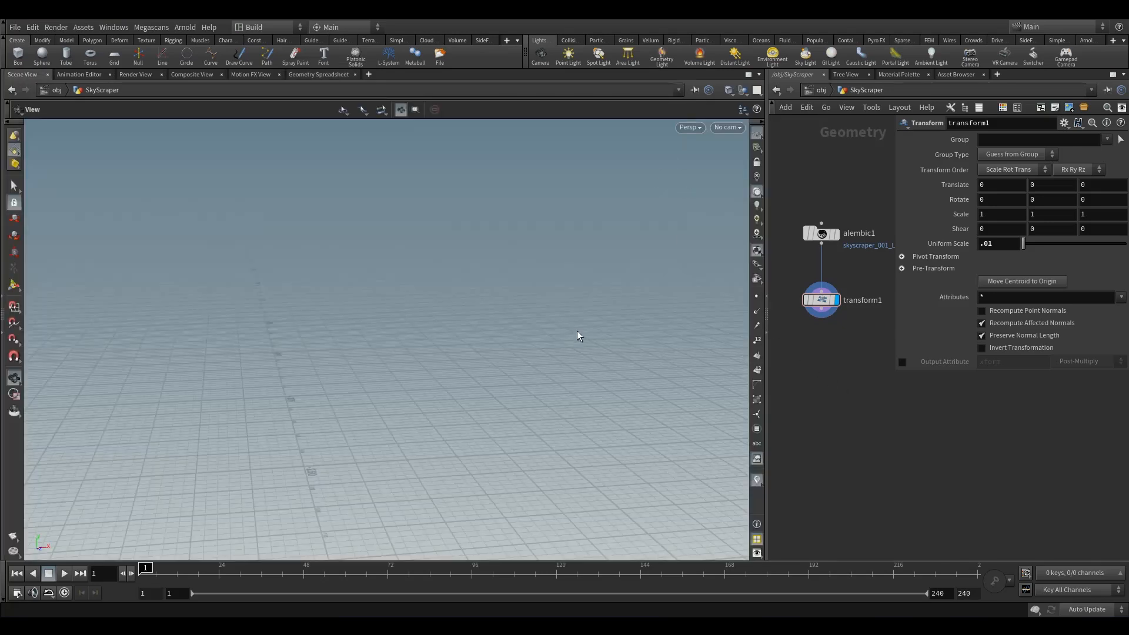
{"action": "key", "text": "space+h"}
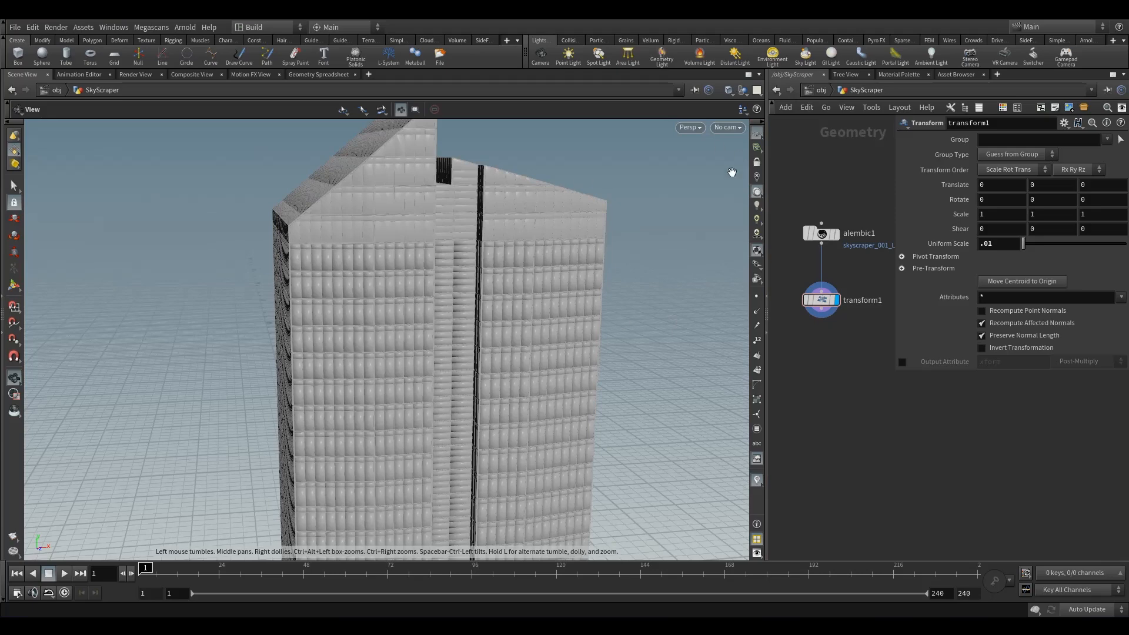
{"action": "left_click", "coordinate": [728, 90]}
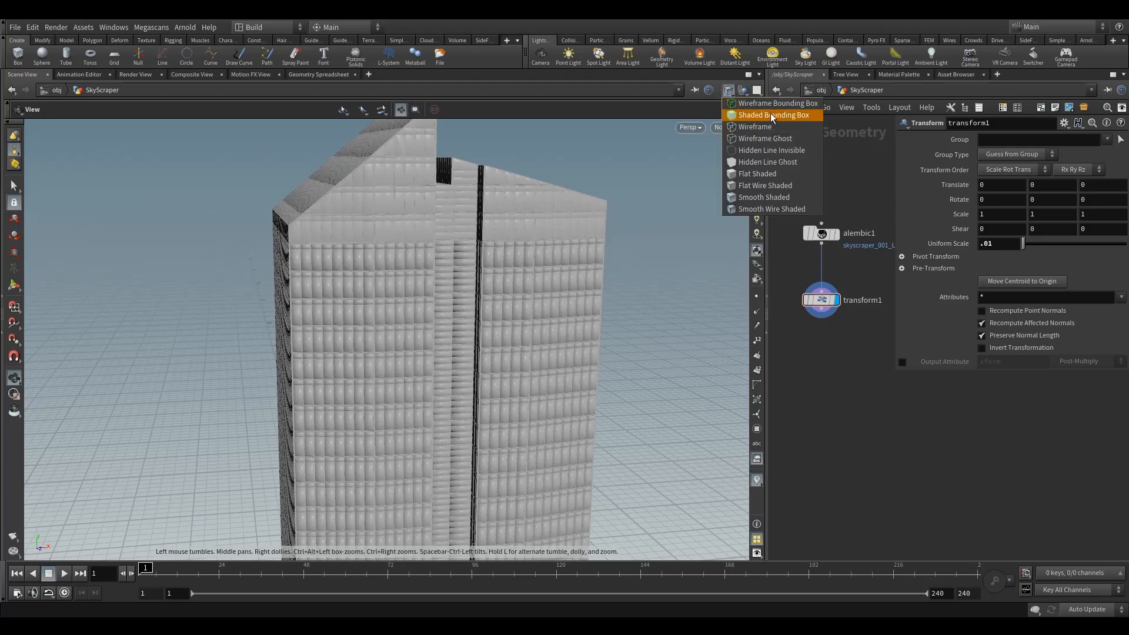
{"action": "left_click", "coordinate": [752, 116]}
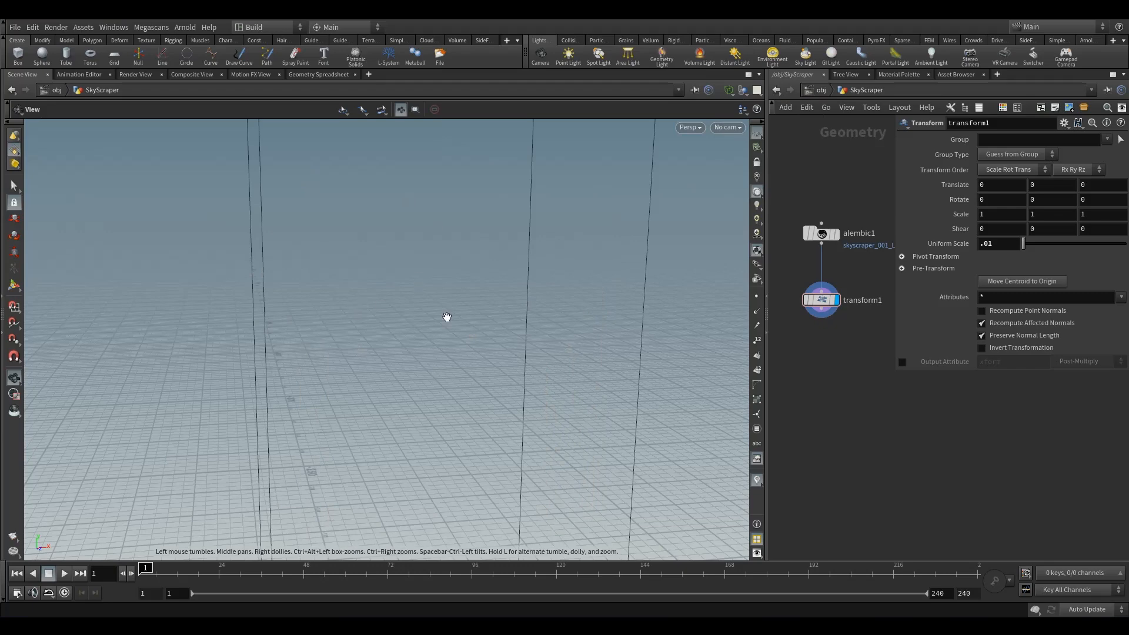
Step: Add a Split node below transform1, feed it from the transform, and make it the displayed node
{"action": "key", "text": "Tab"}
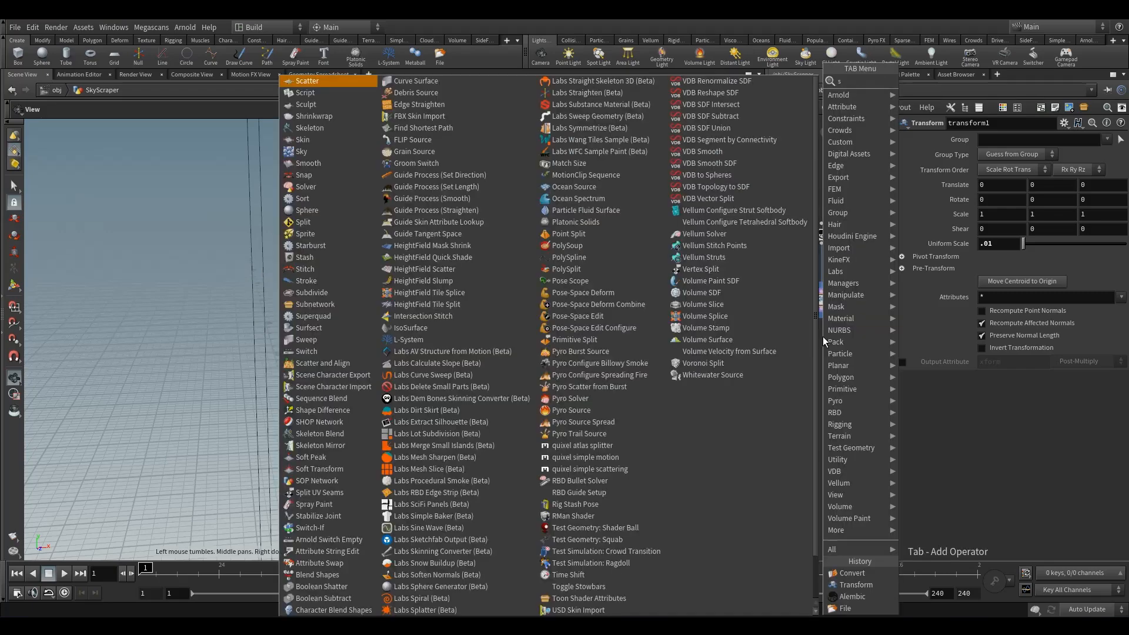
{"action": "type", "text": "spl"}
{"action": "left_click", "coordinate": [920, 80]}
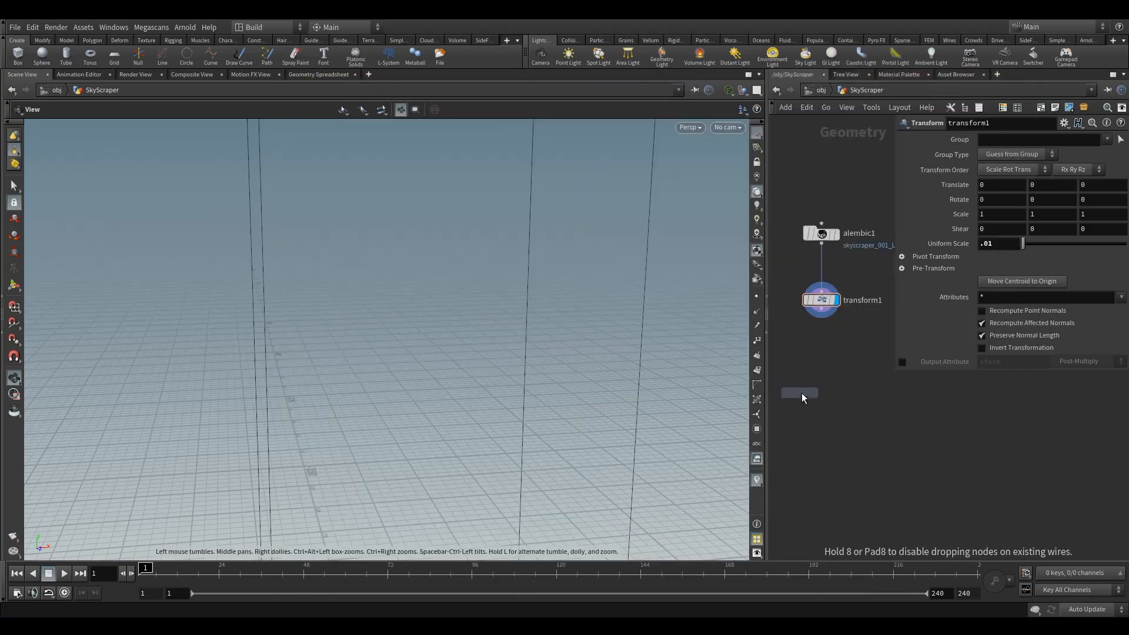
{"action": "left_click", "coordinate": [822, 371]}
{"action": "mouse_move", "coordinate": [844, 356]}
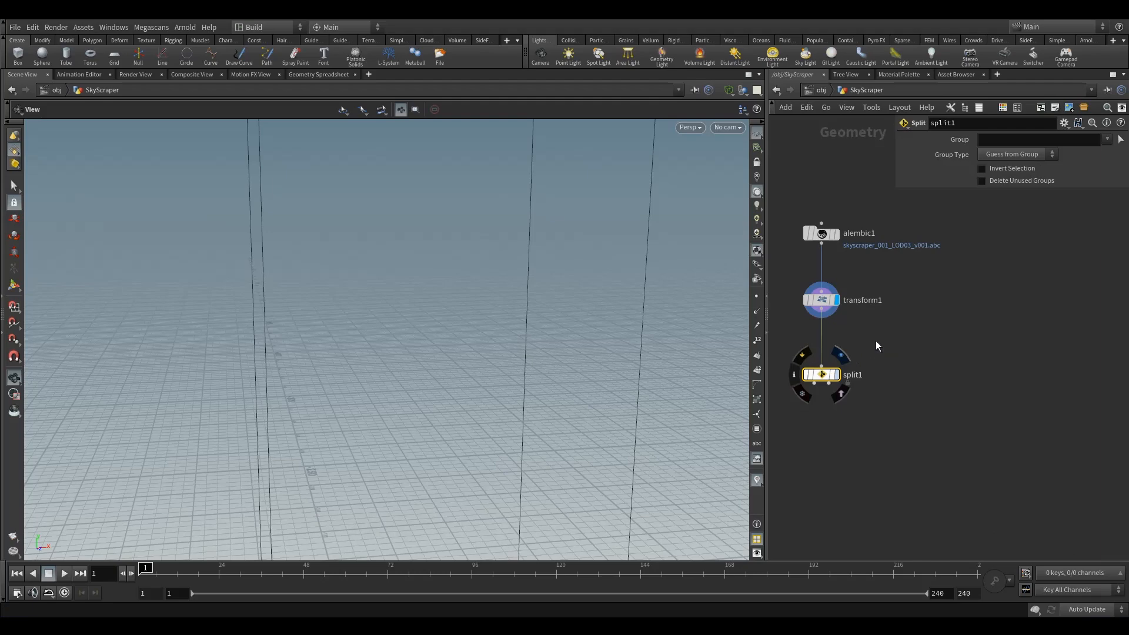
{"action": "left_click", "coordinate": [1002, 141]}
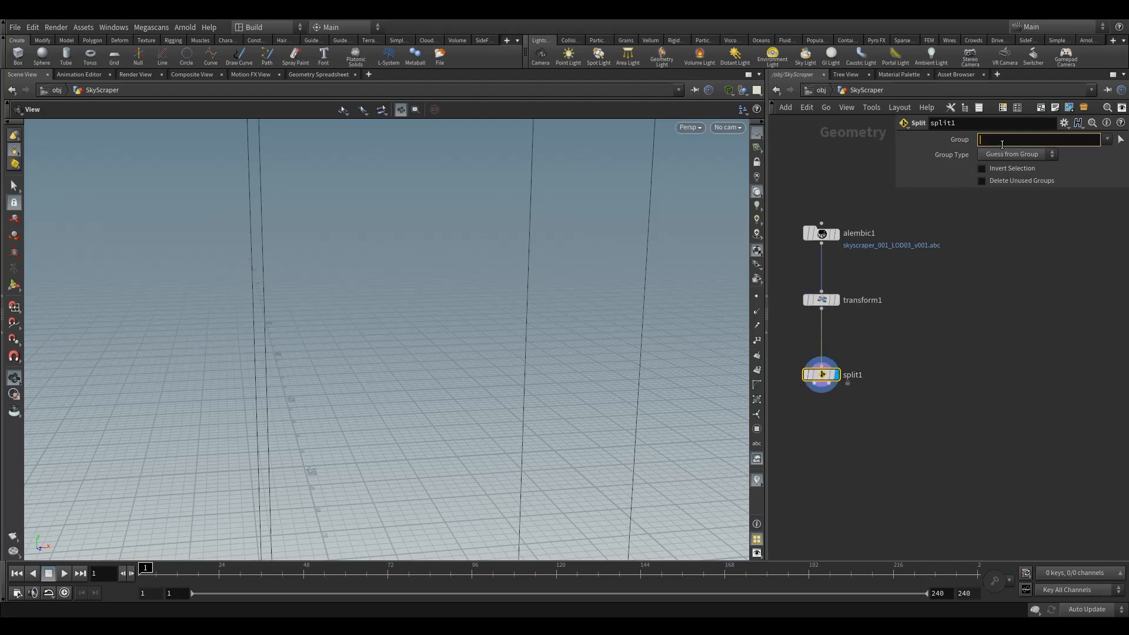
{"action": "type", "text": "@path==*Class*"}
{"action": "key", "text": "Return"}
{"action": "left_click", "coordinate": [1017, 154]}
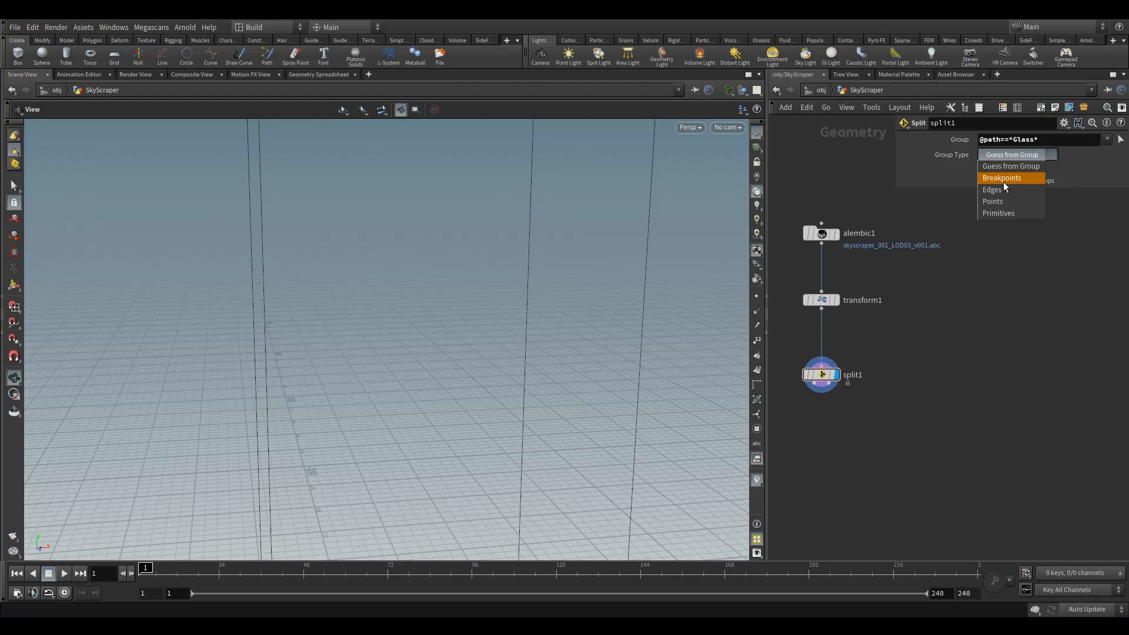
{"action": "left_click", "coordinate": [1001, 208]}
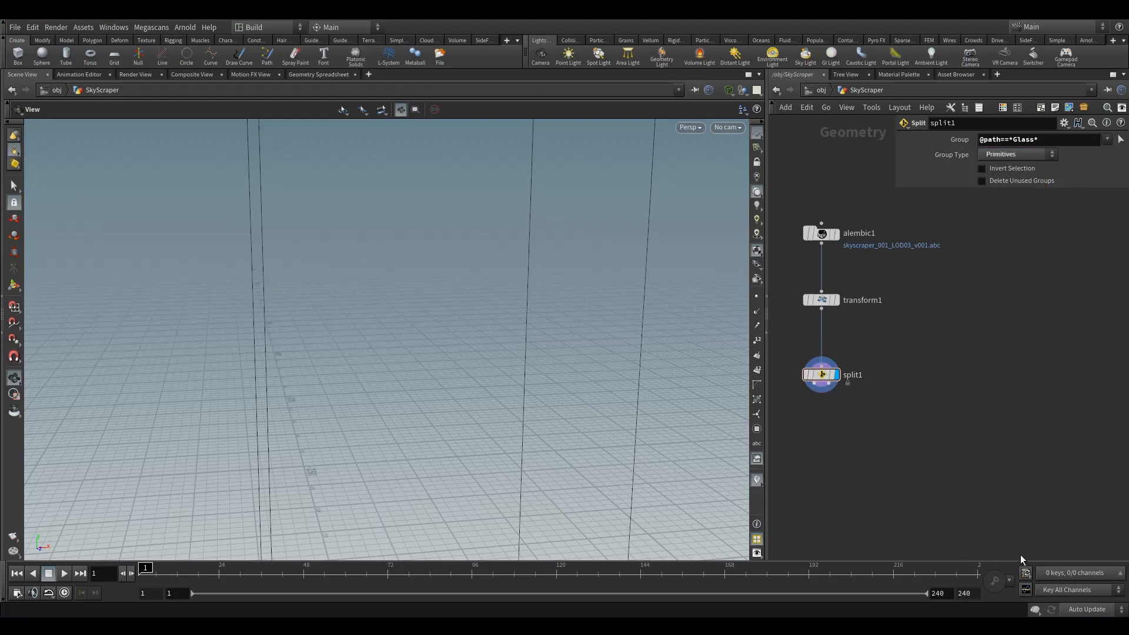
Step: Display the split-off glass as wireframe and inspect the building's upper part in the scene view
{"action": "left_click", "coordinate": [729, 90]}
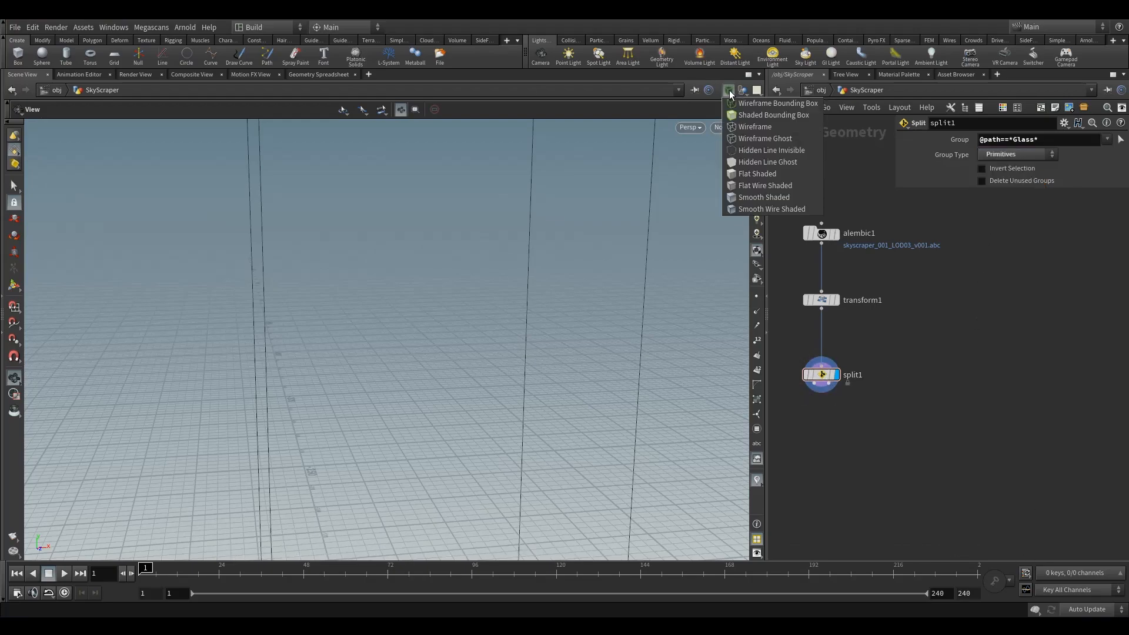
{"action": "left_click", "coordinate": [761, 126]}
{"action": "left_click_drag", "start_coordinate": [402, 280], "coordinate": [517, 194]}
{"action": "right_click_drag", "start_coordinate": [517, 194], "coordinate": [488, 249]}
Step: Rename the split node to split1_glass and the transform node to transform1_Hou_scale
{"action": "middle_click_drag", "start_coordinate": [791, 336], "coordinate": [788, 259]}
{"action": "left_click", "coordinate": [857, 299]}
{"action": "type", "text": "_"}
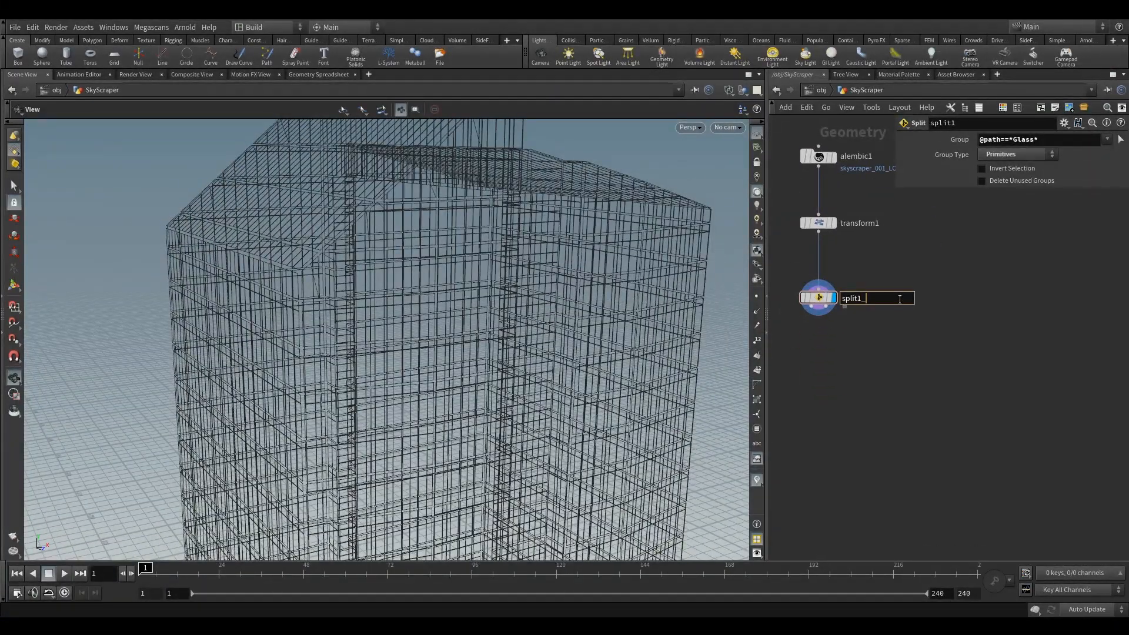
{"action": "type", "text": "glass"}
{"action": "left_click", "coordinate": [870, 222]}
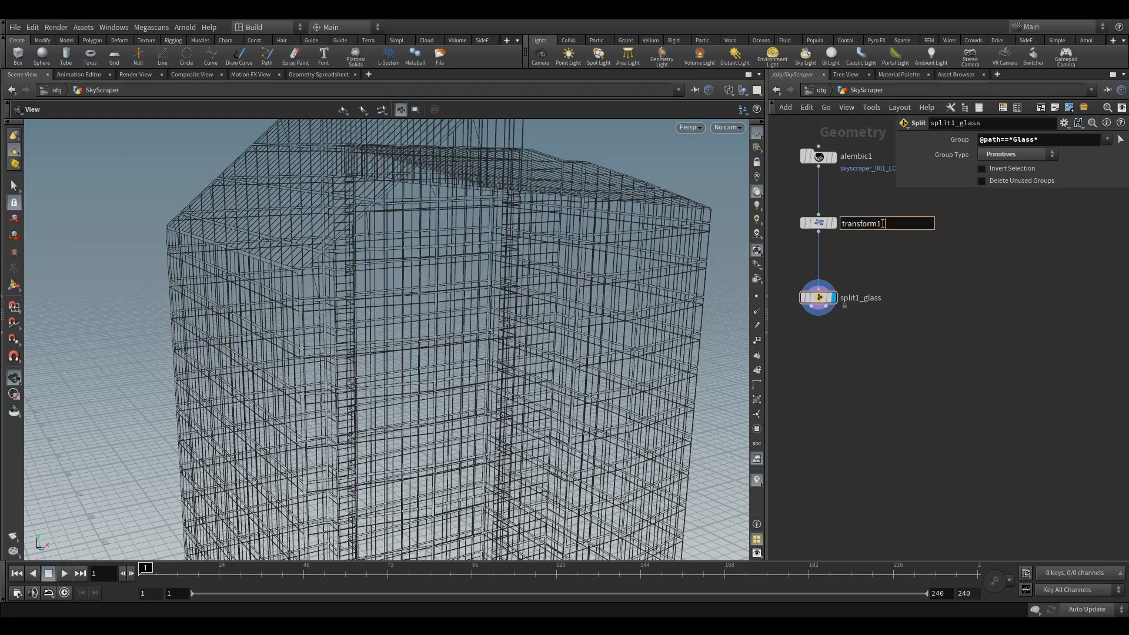
{"action": "type", "text": "Hou_scale"}
{"action": "key", "text": "Return"}
Step: Duplicate split1_glass and connect the copy to the second output of the original split
{"action": "middle_click_drag", "start_coordinate": [855, 290], "coordinate": [894, 289]}
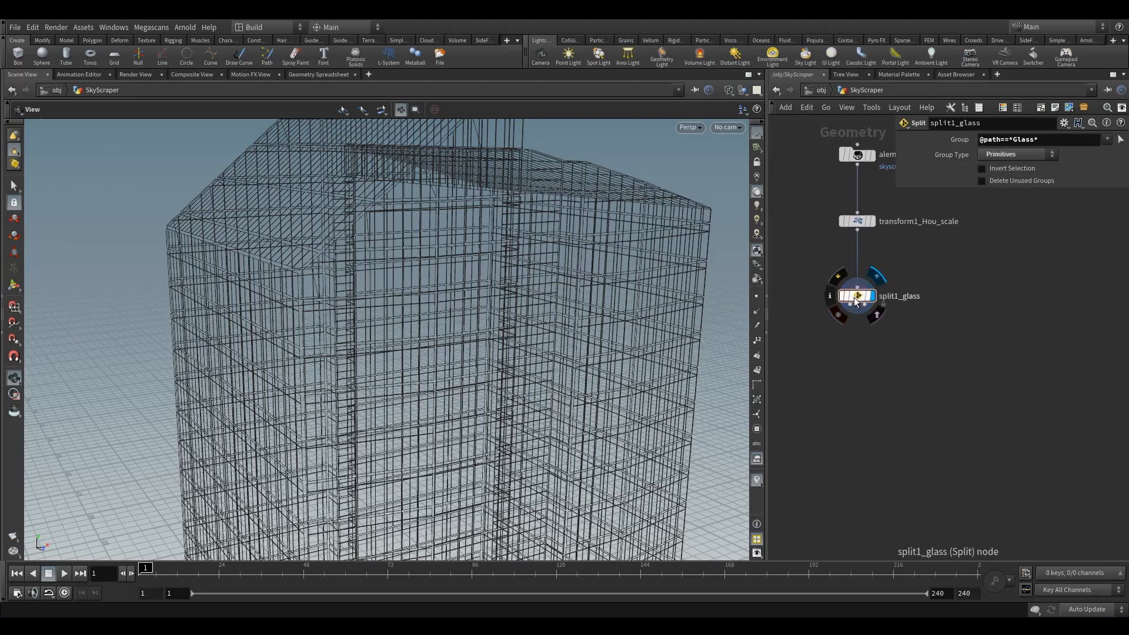
{"action": "left_click_drag", "start_coordinate": [854, 298], "coordinate": [925, 374], "text": "alt"}
{"action": "left_click_drag", "start_coordinate": [865, 305], "coordinate": [927, 362]}
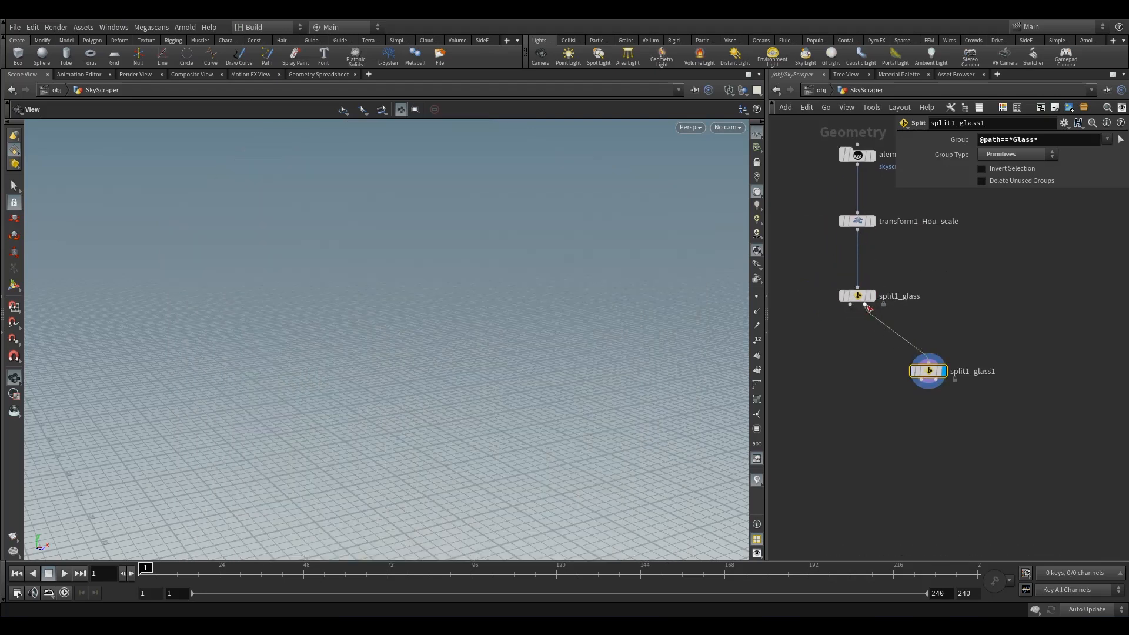
Step: Check the duplicated split in wireframe and bounding box display, then open its primitive data in the Geometry Spreadsheet
{"action": "left_click", "coordinate": [728, 89]}
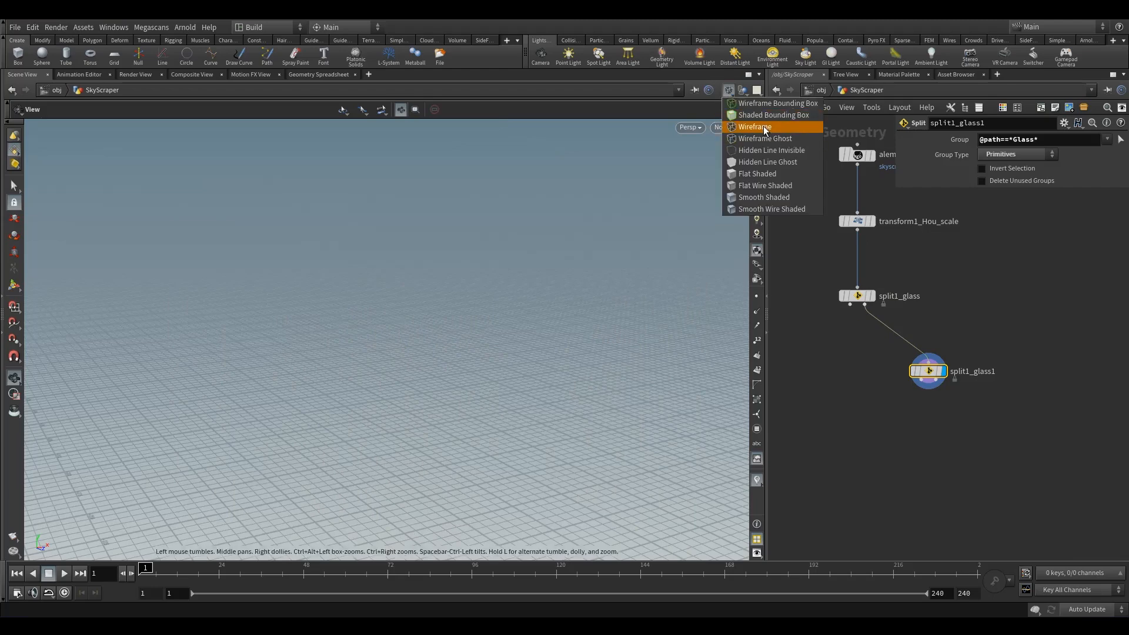
{"action": "left_click", "coordinate": [765, 129]}
{"action": "left_click", "coordinate": [728, 90]}
{"action": "left_click", "coordinate": [757, 115]}
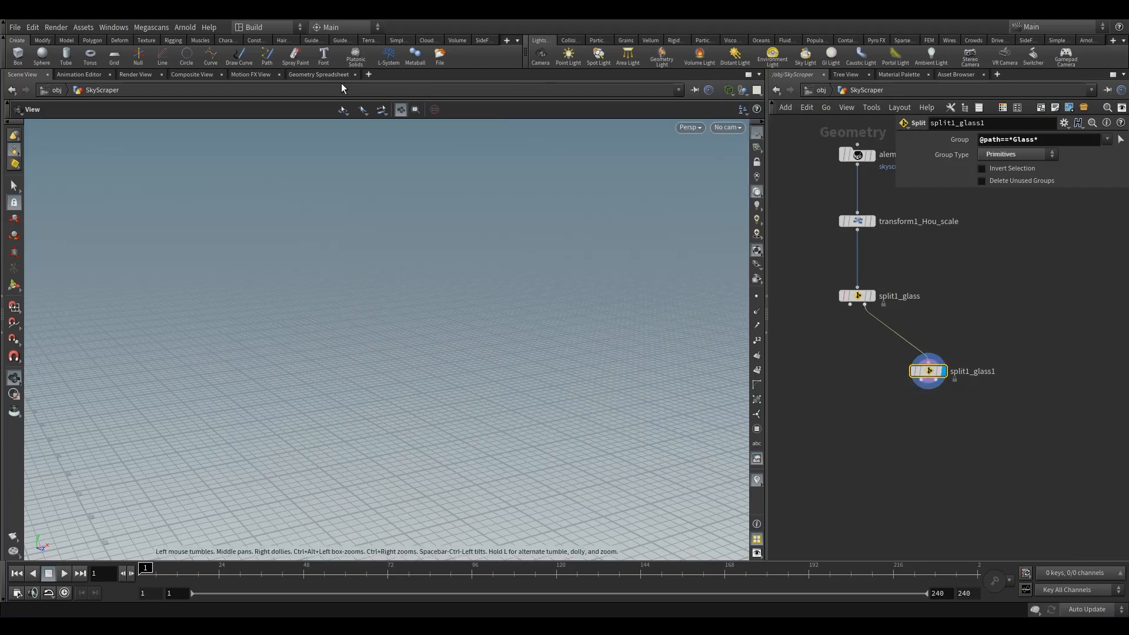
{"action": "left_click", "coordinate": [320, 75]}
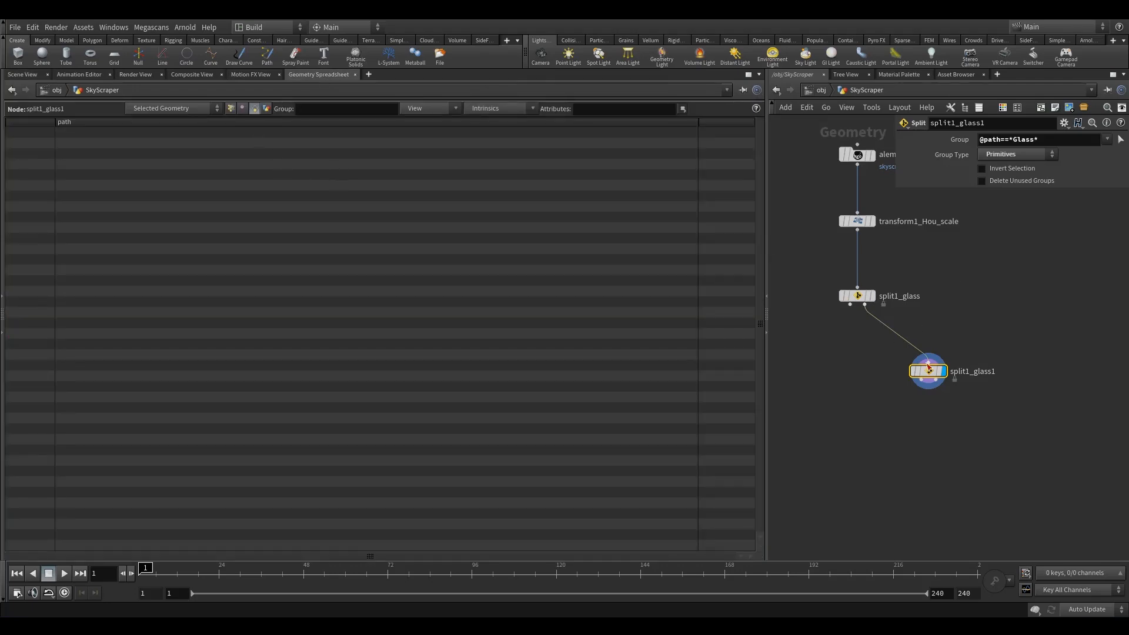
{"action": "left_click", "coordinate": [1026, 169]}
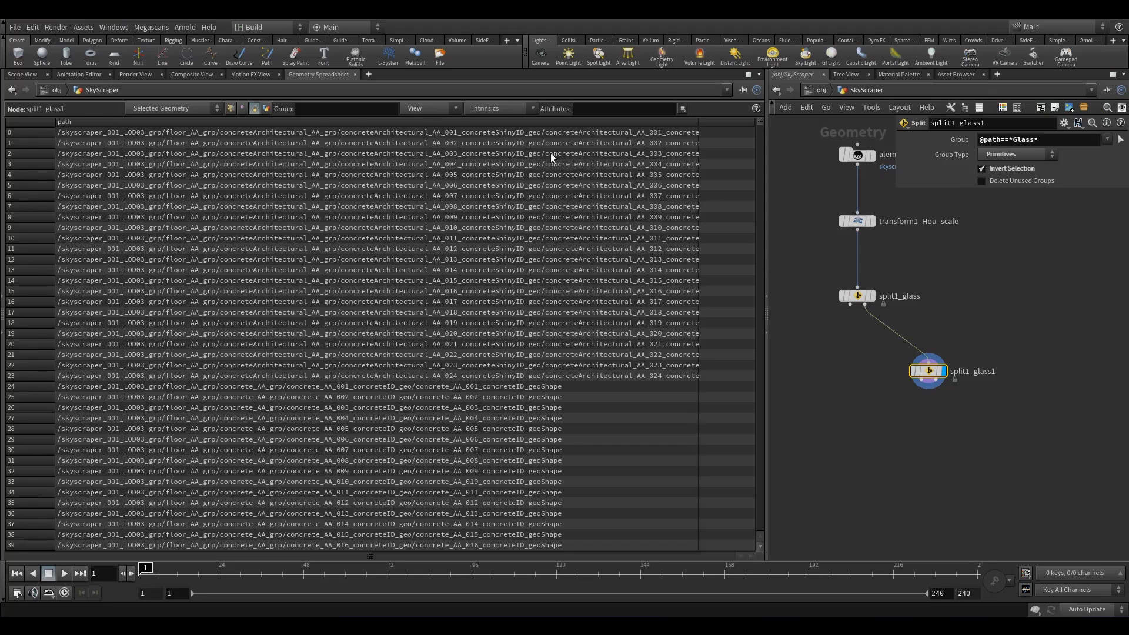
{"action": "left_click_drag", "start_coordinate": [1036, 141], "coordinate": [1011, 142]}
{"action": "type", "text": "concrete"}
{"action": "key", "text": "Return"}
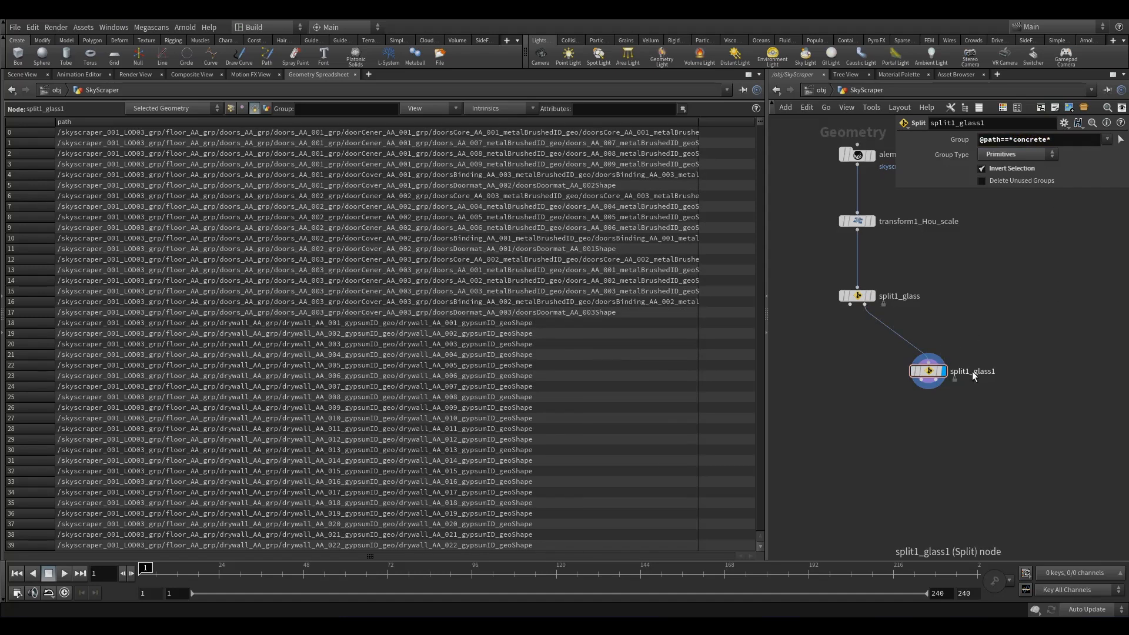
{"action": "left_click", "coordinate": [1004, 170]}
Step: Rename the duplicated split node to split1_concrete
{"action": "double_click", "coordinate": [970, 371]}
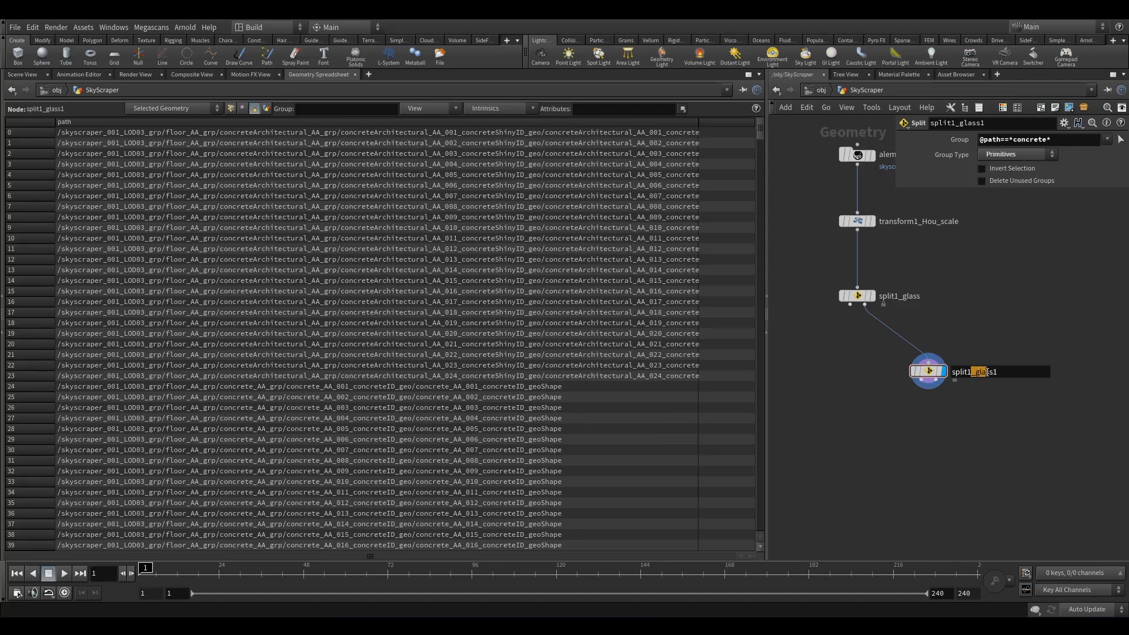
{"action": "left_click_drag", "start_coordinate": [1004, 372], "coordinate": [975, 372]}
{"action": "type", "text": "concrete"}
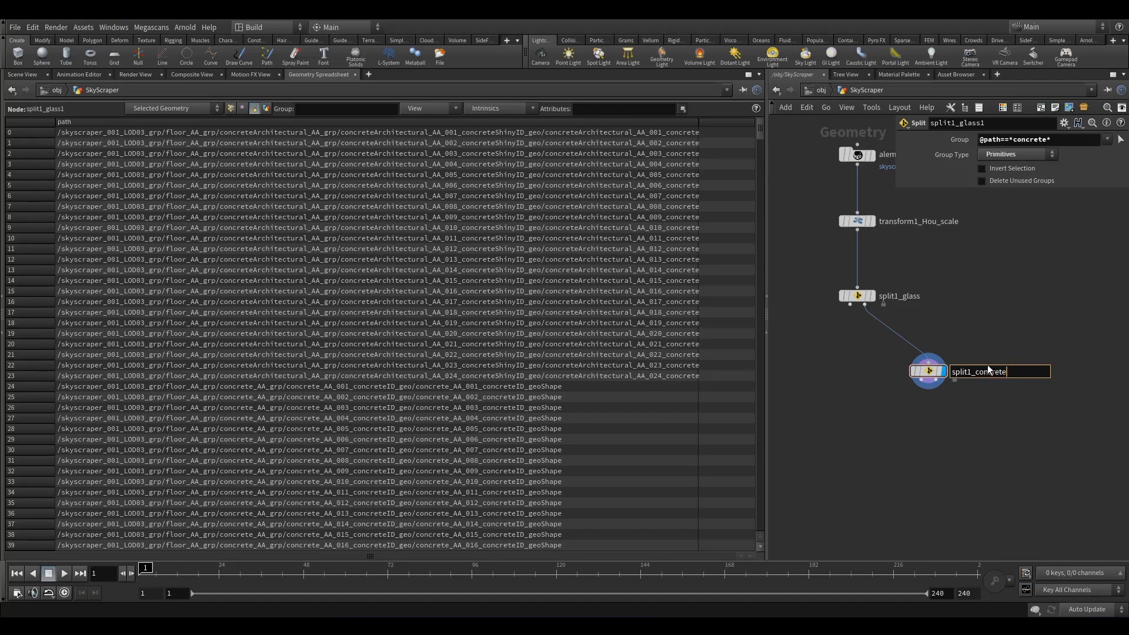
{"action": "key", "text": "Return"}
Step: Duplicate split1_concrete and connect the copy to the second output of split1_concrete
{"action": "middle_click_drag", "start_coordinate": [932, 425], "coordinate": [849, 364]}
{"action": "mouse_move", "coordinate": [844, 319]}
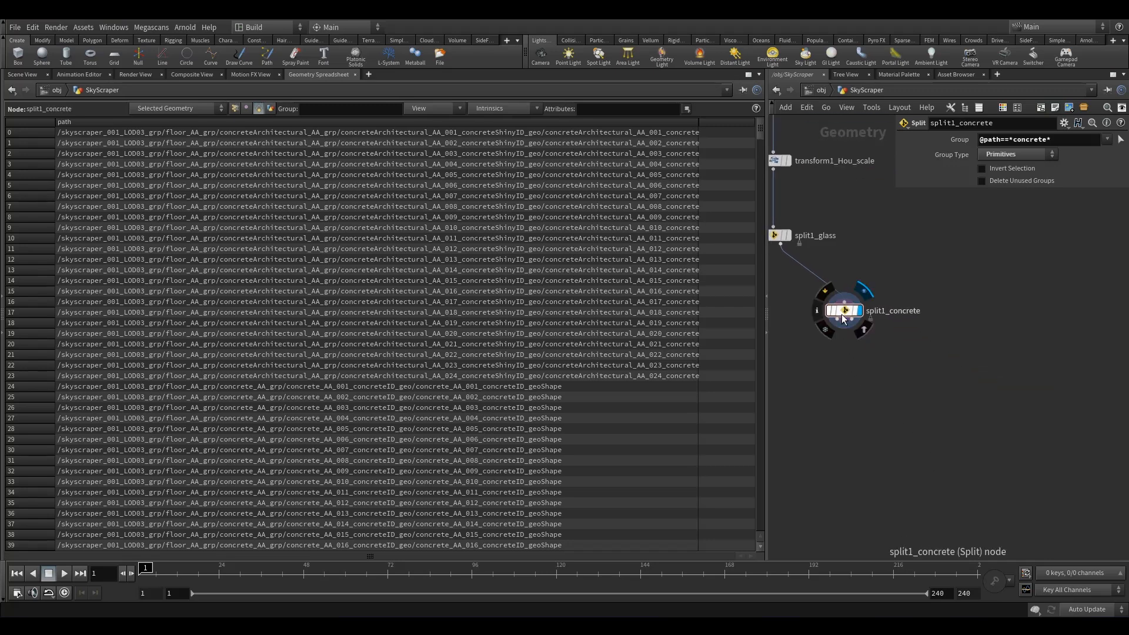
{"action": "left_click_drag", "start_coordinate": [843, 318], "coordinate": [960, 406], "text": "alt"}
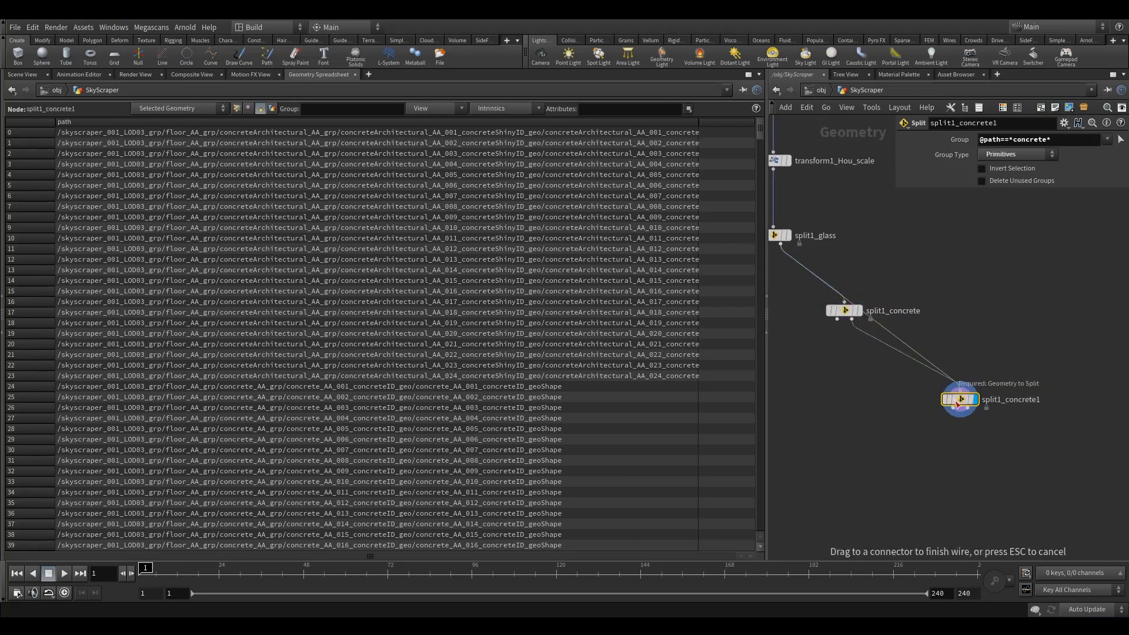
{"action": "middle_click_drag", "start_coordinate": [850, 375], "coordinate": [828, 362]}
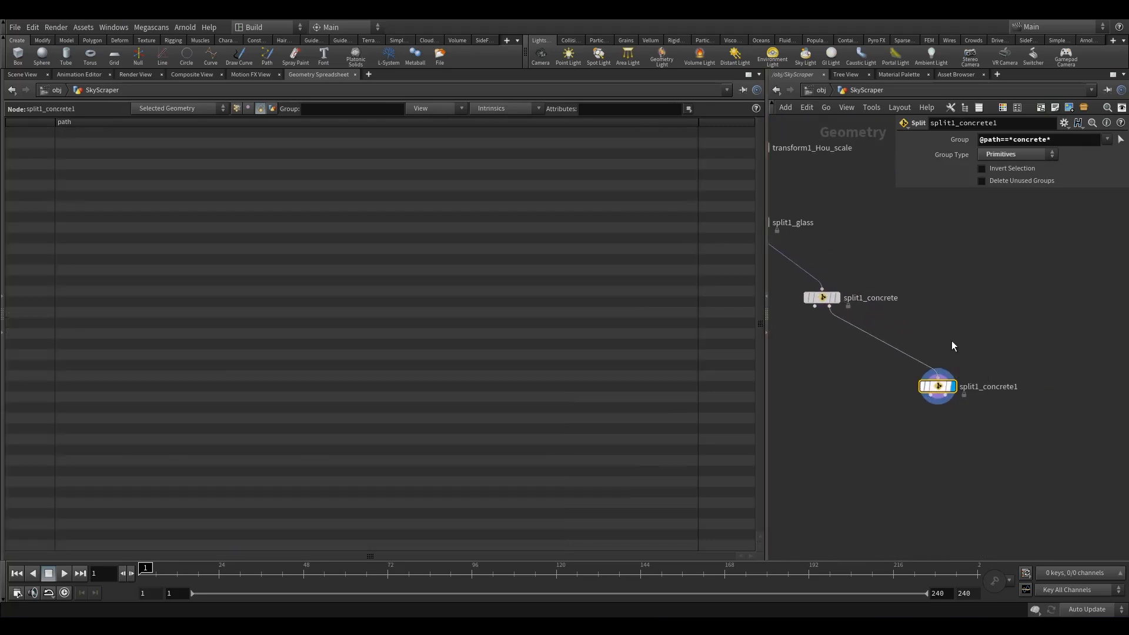
Step: Invert the new split's selection and compare its primitive paths with those of split1_concrete to identify the remaining materials
{"action": "left_click", "coordinate": [981, 169]}
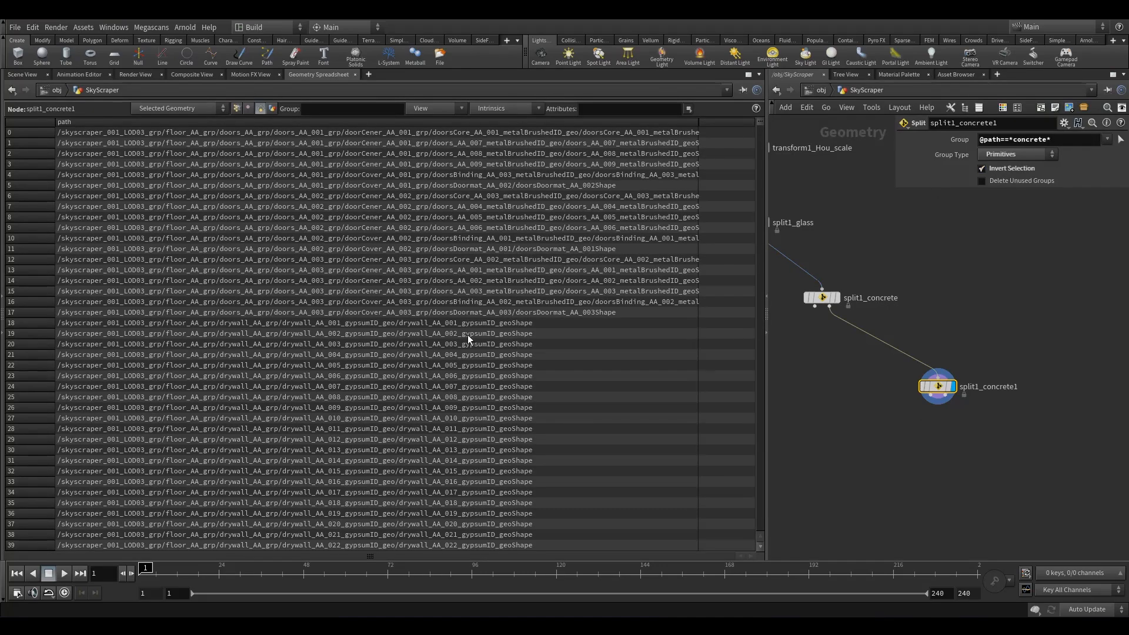
{"action": "left_click_drag", "start_coordinate": [758, 124], "coordinate": [756, 207]}
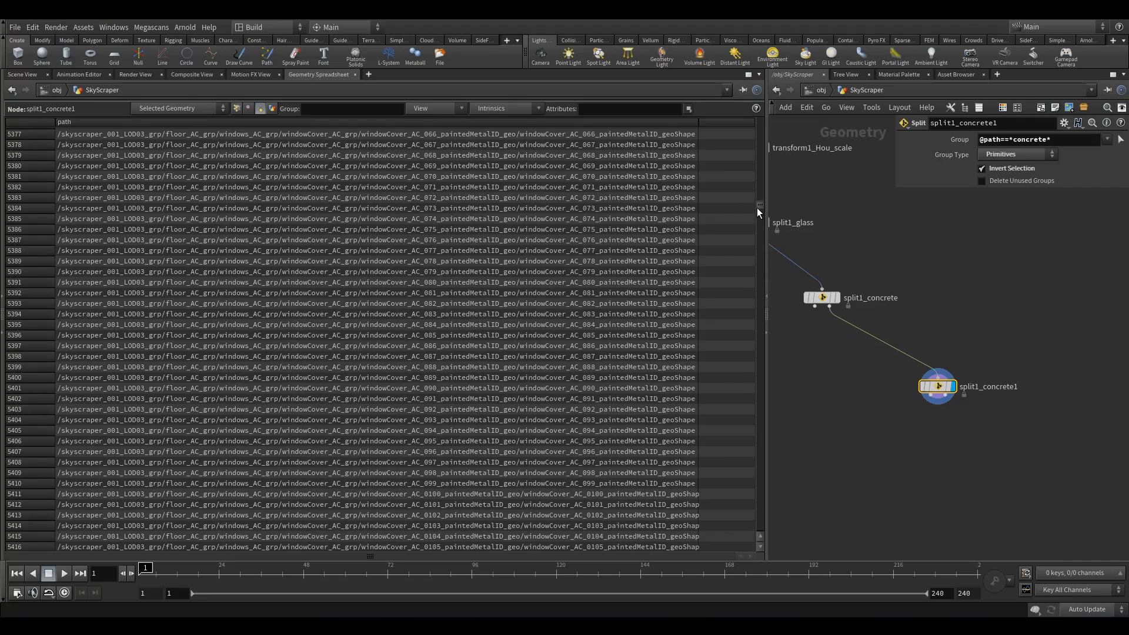
{"action": "left_click_drag", "start_coordinate": [887, 267], "coordinate": [804, 328]}
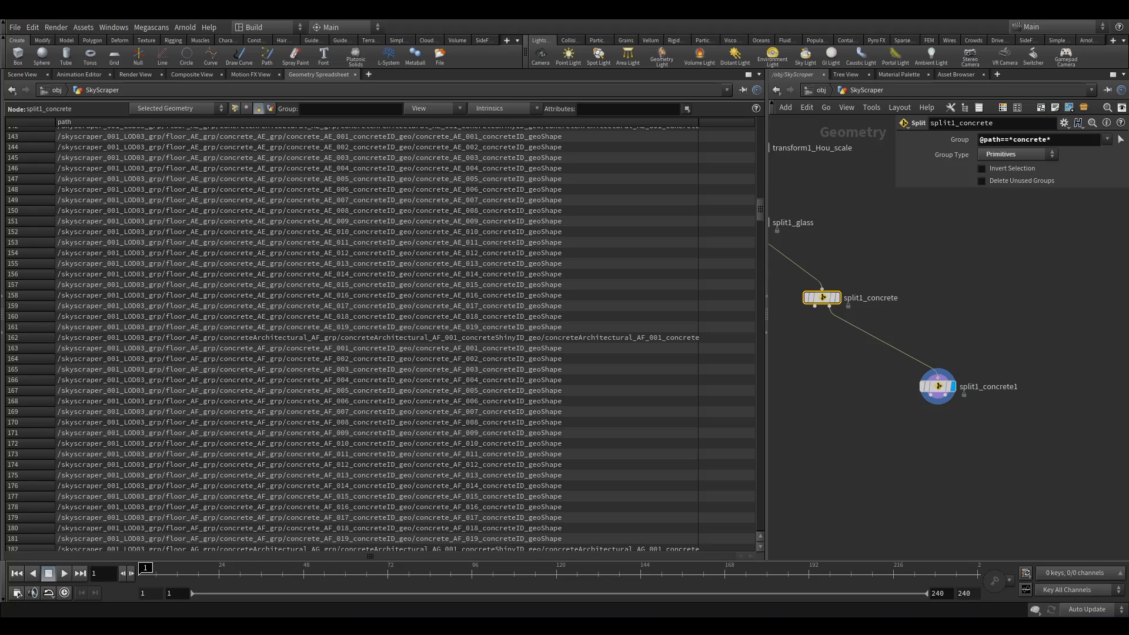
{"action": "left_click_drag", "start_coordinate": [979, 356], "coordinate": [909, 425]}
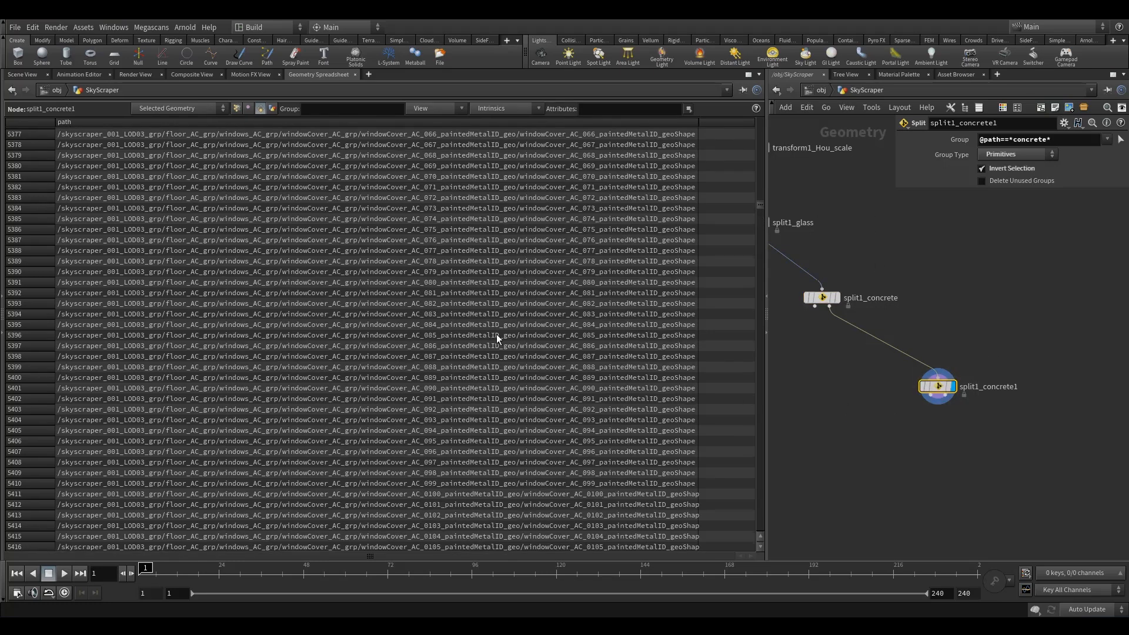
{"action": "left_click_drag", "start_coordinate": [759, 204], "coordinate": [755, 122]}
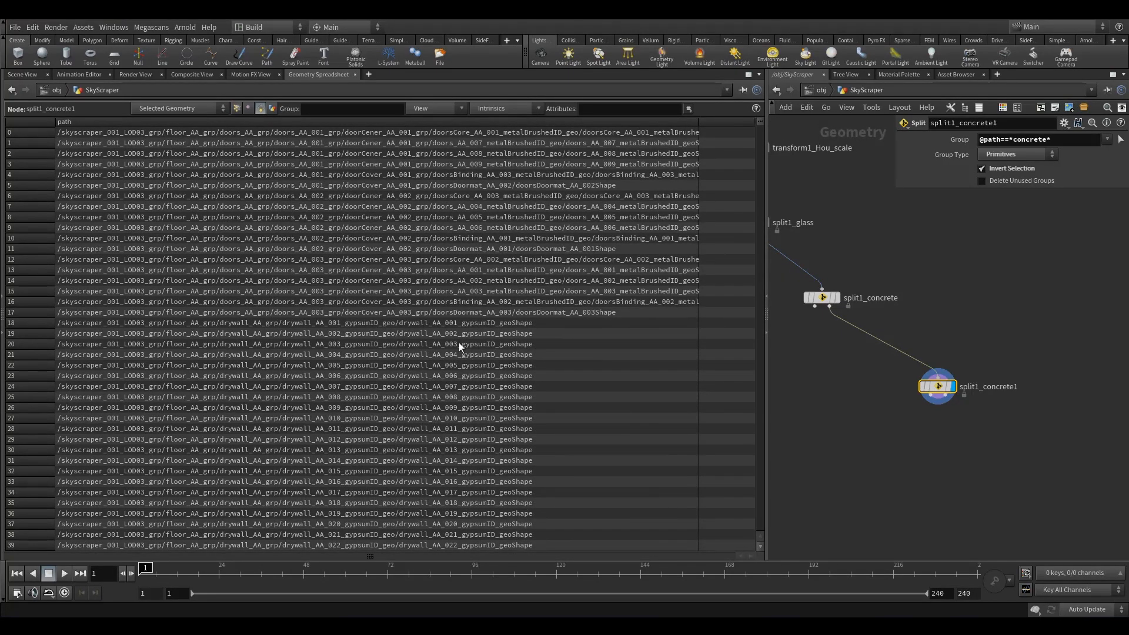
{"action": "left_click_drag", "start_coordinate": [1048, 139], "coordinate": [1010, 141]}
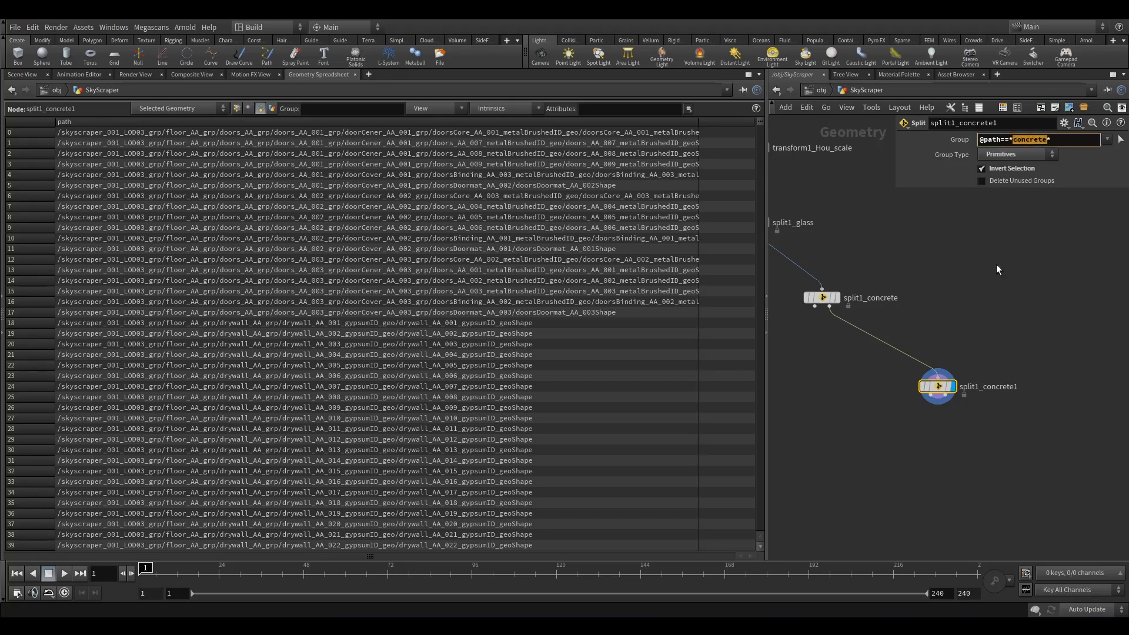
{"action": "type", "text": "gypsum"}
{"action": "double_click", "coordinate": [987, 387]}
{"action": "double_click", "coordinate": [988, 388]}
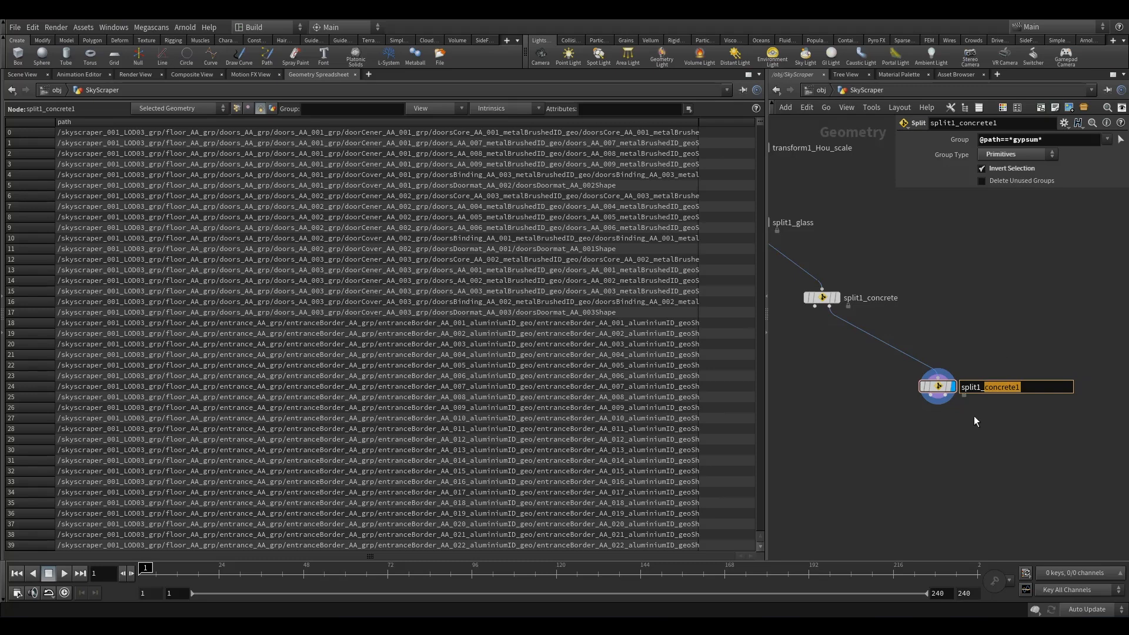
{"action": "left_click", "coordinate": [975, 323]}
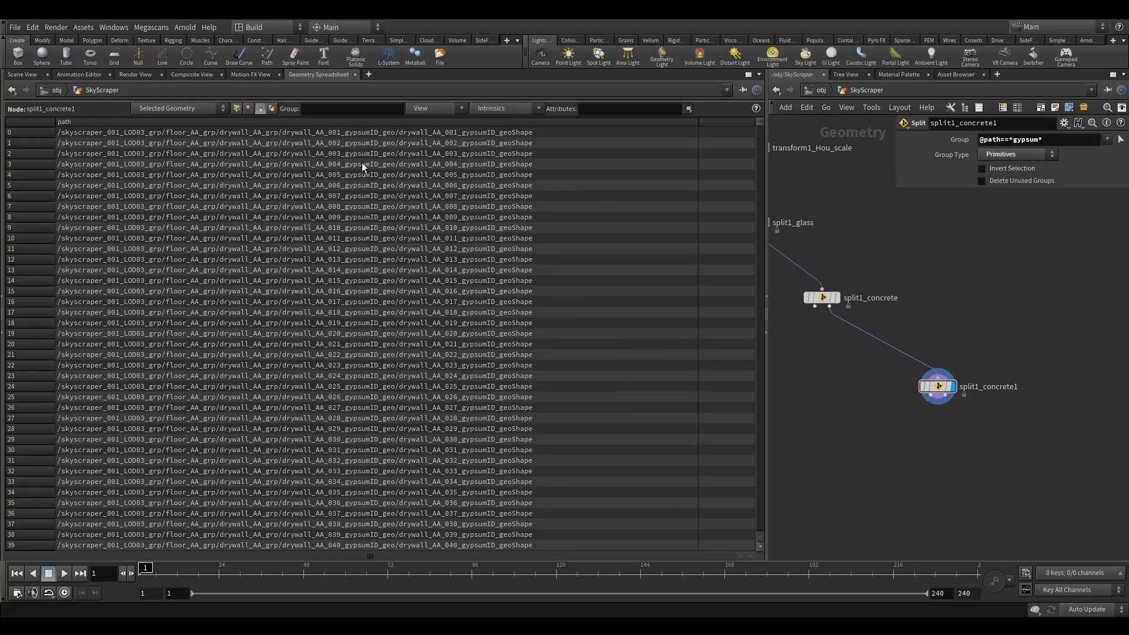
{"action": "left_click_drag", "start_coordinate": [758, 125], "coordinate": [730, 527]}
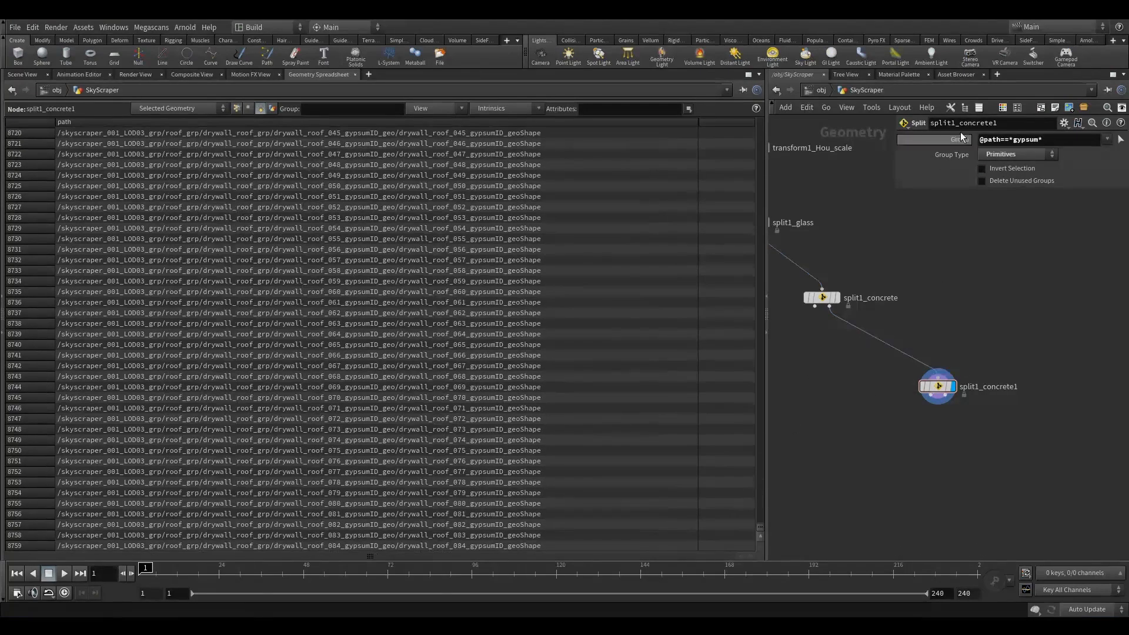
Step: Invert the gypsum split's selection, review the remaining primitive paths for other materials, and restore the original selection
{"action": "left_click", "coordinate": [1009, 168]}
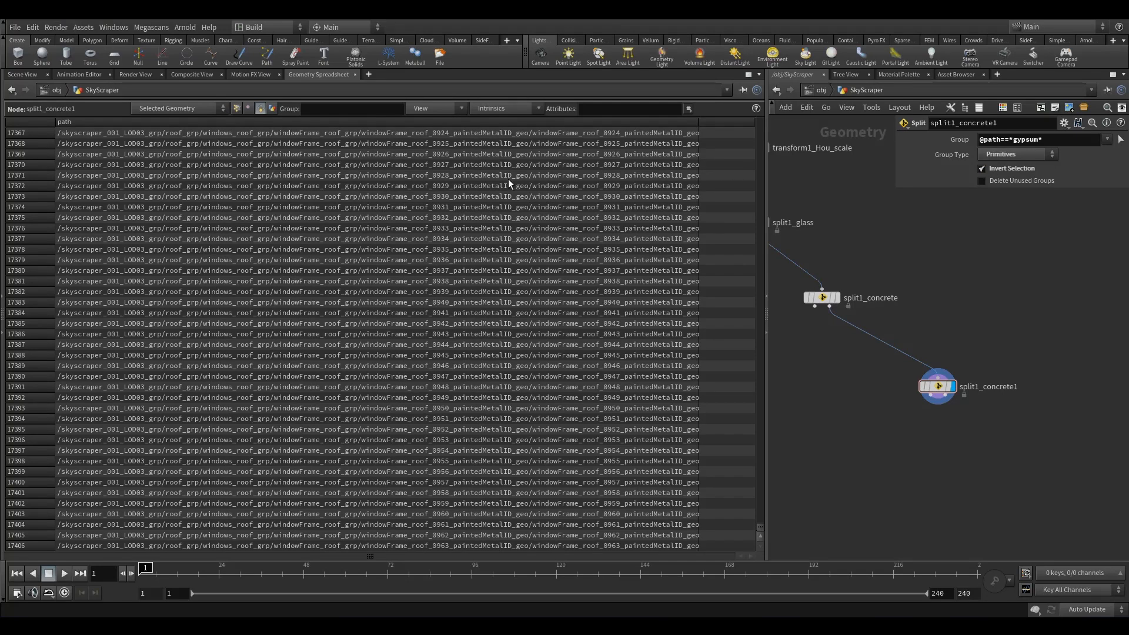
{"action": "left_click", "coordinate": [760, 124]}
{"action": "left_click_drag", "start_coordinate": [758, 525], "coordinate": [749, 172]}
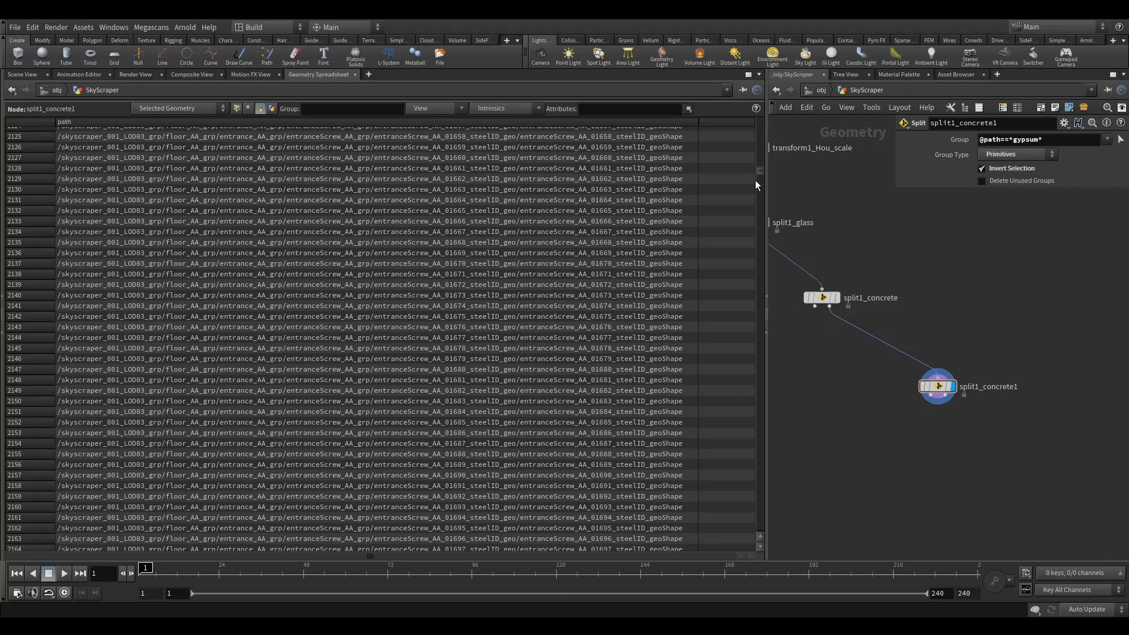
{"action": "left_click_drag", "start_coordinate": [758, 168], "coordinate": [765, 110]}
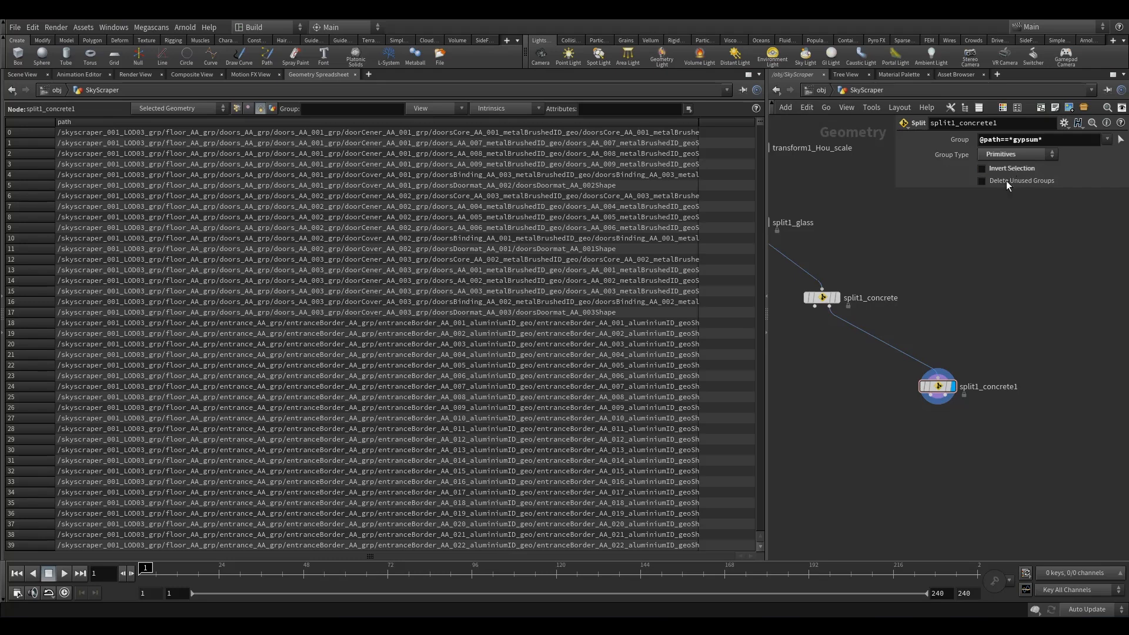
Step: Rename the split1_concrete1 node to split1_gypsum_metal
{"action": "double_click", "coordinate": [993, 386]}
{"action": "left_click_drag", "start_coordinate": [984, 387], "coordinate": [1123, 346]}
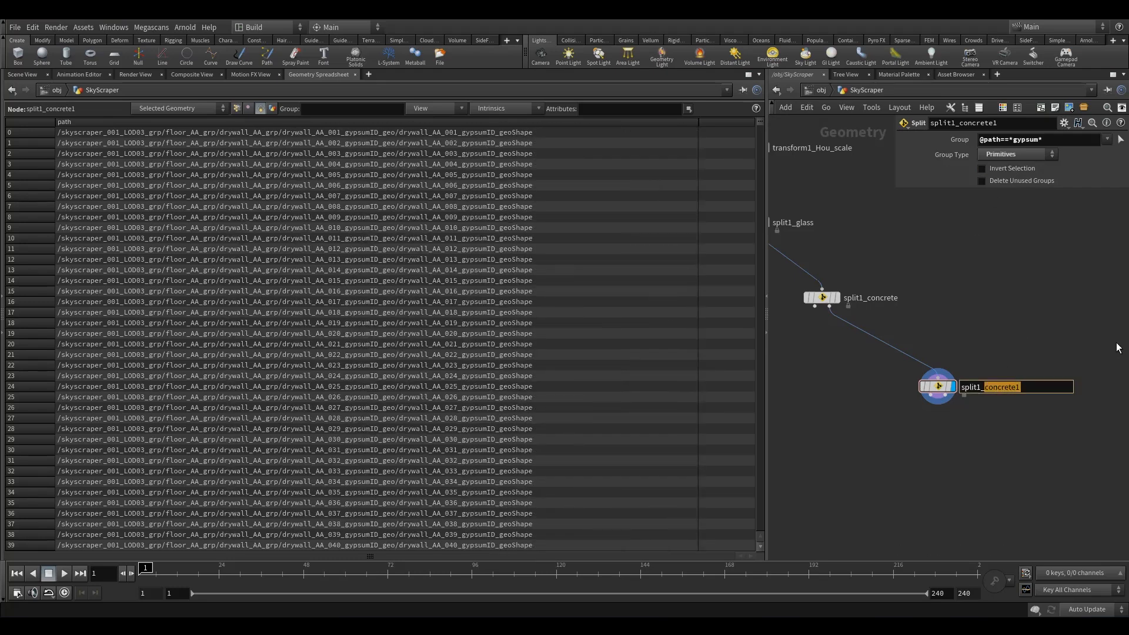
{"action": "type", "text": "gypsum_metal"}
{"action": "key", "text": "Return"}
Step: Widen the network editor and space the split1_concrete and split1_gypsum_metal nodes farther apart
{"action": "middle_click_drag", "start_coordinate": [838, 390], "coordinate": [829, 335]}
{"action": "scroll", "coordinate": [829, 335], "scroll_direction": "up", "scroll_amount": 2}
{"action": "left_click", "coordinate": [842, 297]}
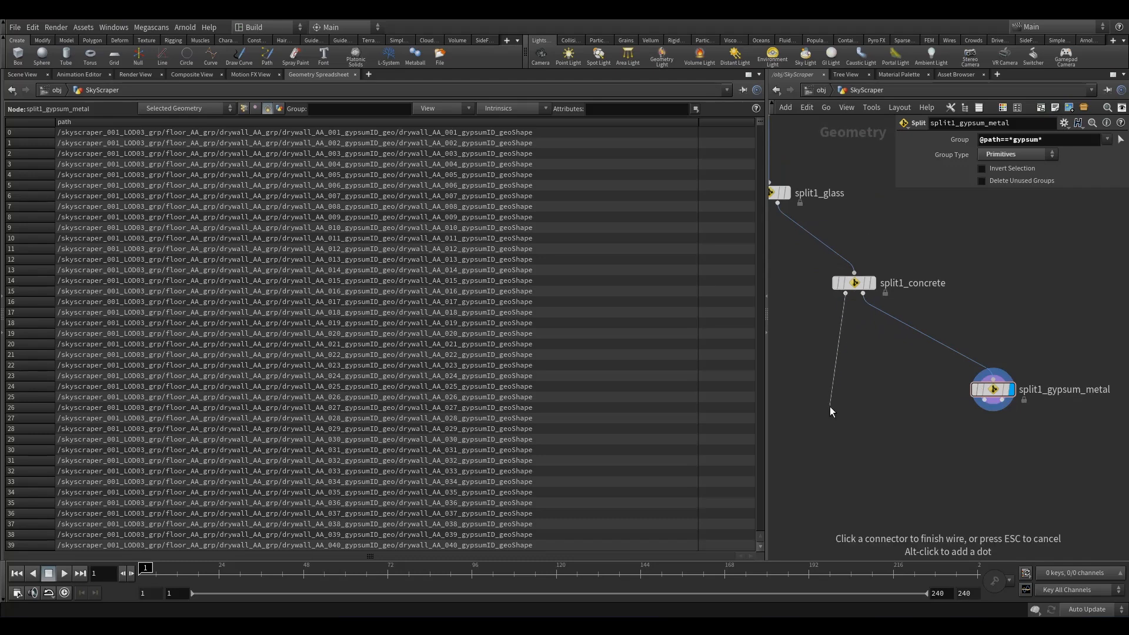
{"action": "key", "text": "Escape"}
{"action": "middle_click_drag", "start_coordinate": [837, 391], "coordinate": [950, 356]}
{"action": "scroll", "coordinate": [916, 357], "scroll_direction": "down", "scroll_amount": 4}
{"action": "scroll", "coordinate": [876, 293], "scroll_direction": "up", "scroll_amount": 4}
{"action": "left_click_drag", "start_coordinate": [768, 322], "coordinate": [505, 329]}
{"action": "scroll", "coordinate": [699, 372], "scroll_direction": "up", "scroll_amount": 3}
{"action": "scroll", "coordinate": [809, 338], "scroll_direction": "down", "scroll_amount": 2}
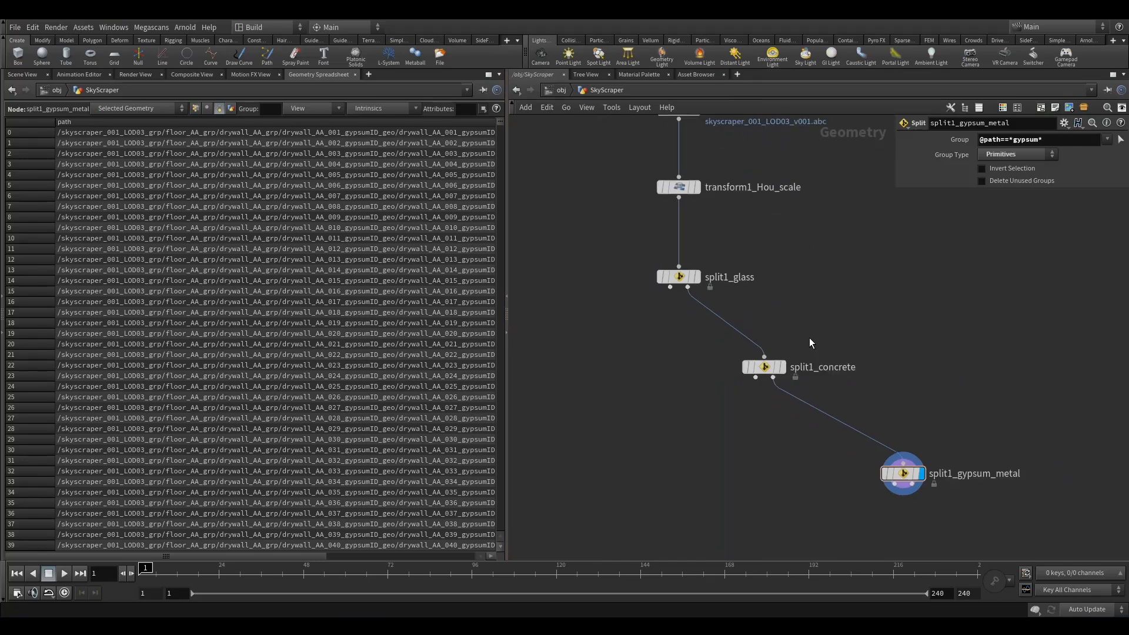
{"action": "left_click_drag", "start_coordinate": [762, 365], "coordinate": [799, 359]}
{"action": "left_click", "coordinate": [916, 481]}
{"action": "left_click_drag", "start_coordinate": [916, 481], "coordinate": [975, 465]}
{"action": "left_click_drag", "start_coordinate": [803, 365], "coordinate": [804, 412]}
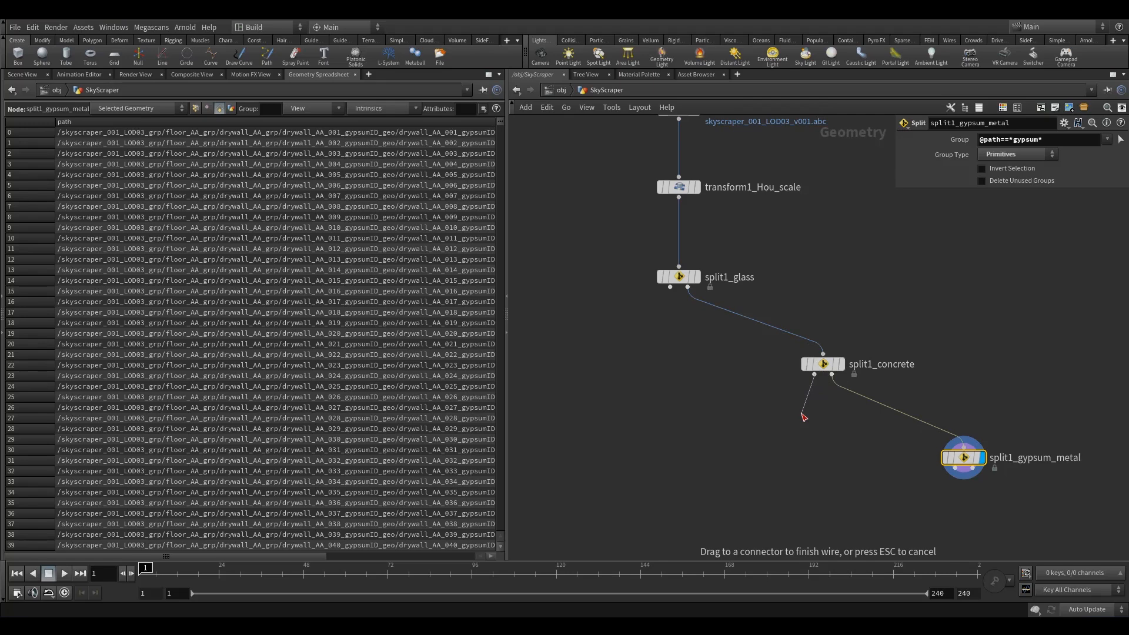
{"action": "left_click_drag", "start_coordinate": [801, 413], "coordinate": [808, 415]}
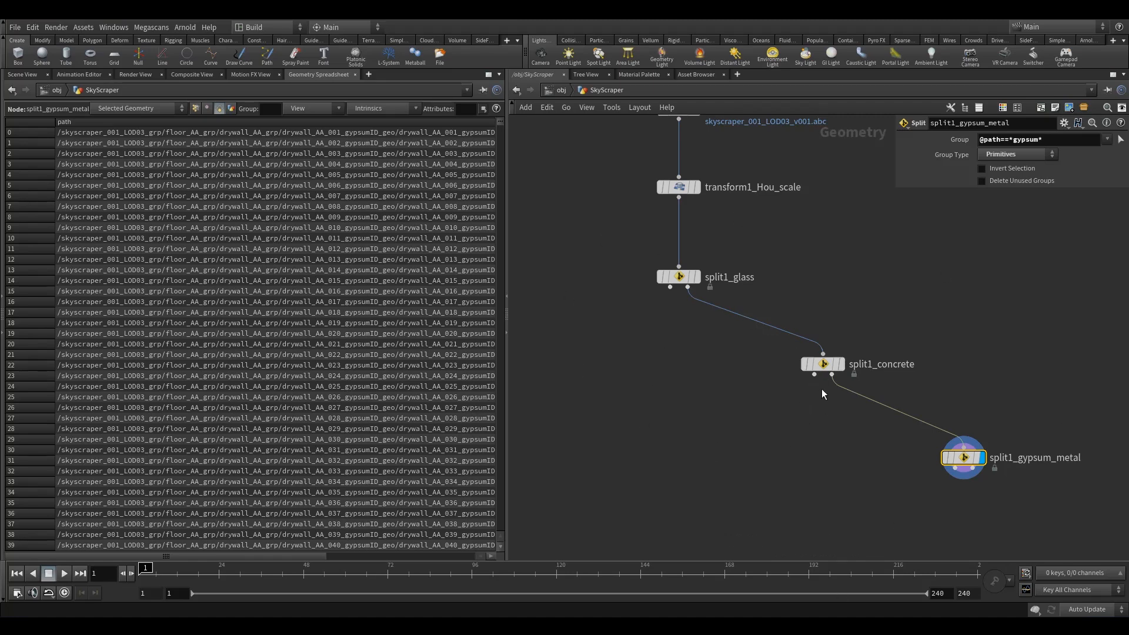
{"action": "mouse_move", "coordinate": [810, 371]}
{"action": "left_click_drag", "start_coordinate": [814, 376], "coordinate": [727, 479]}
{"action": "key", "text": "Escape"}
{"action": "left_click_drag", "start_coordinate": [814, 375], "coordinate": [735, 504]}
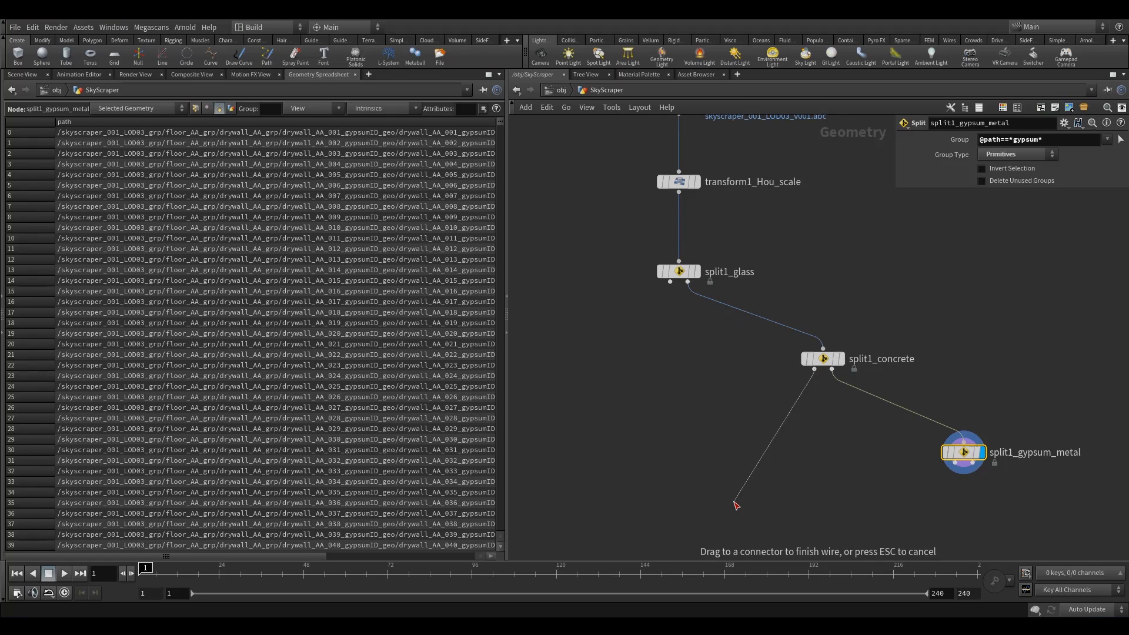
{"action": "key", "text": "Escape"}
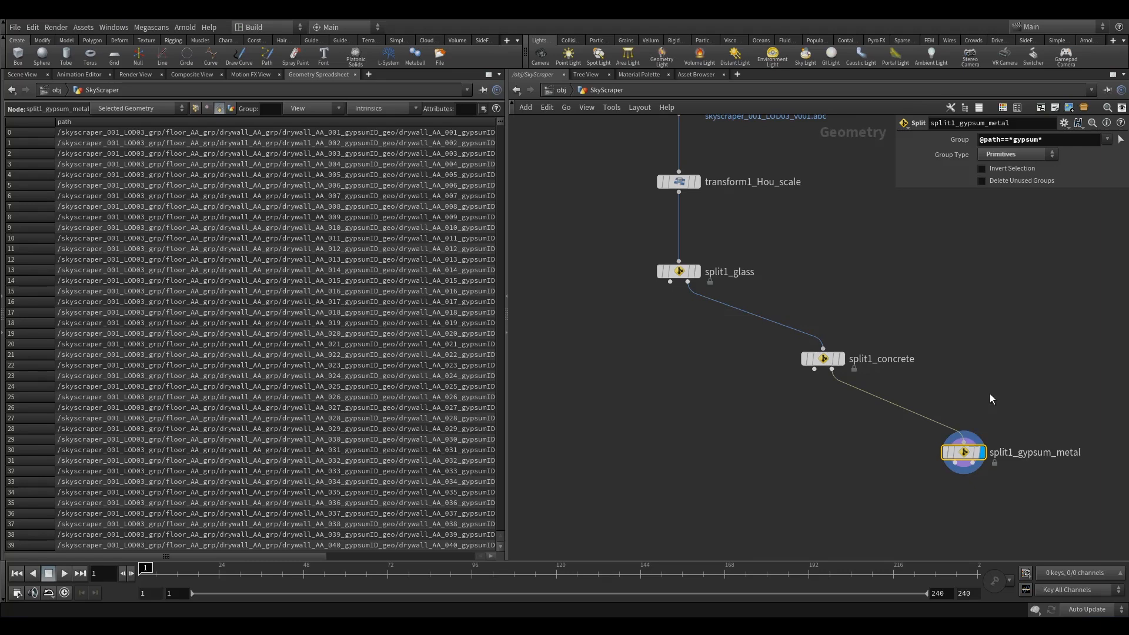
{"action": "left_click", "coordinate": [1031, 455]}
{"action": "left_click_drag", "start_coordinate": [1024, 454], "coordinate": [1052, 456]}
{"action": "left_click", "coordinate": [1049, 456]}
{"action": "left_click", "coordinate": [1027, 456]}
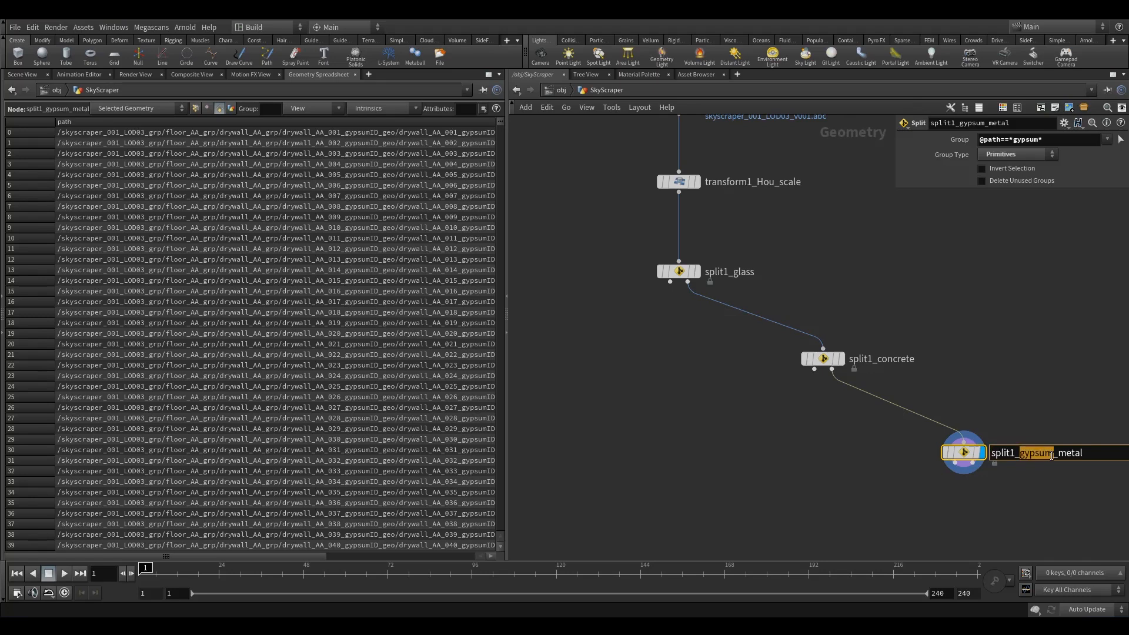
{"action": "left_click", "coordinate": [1015, 427]}
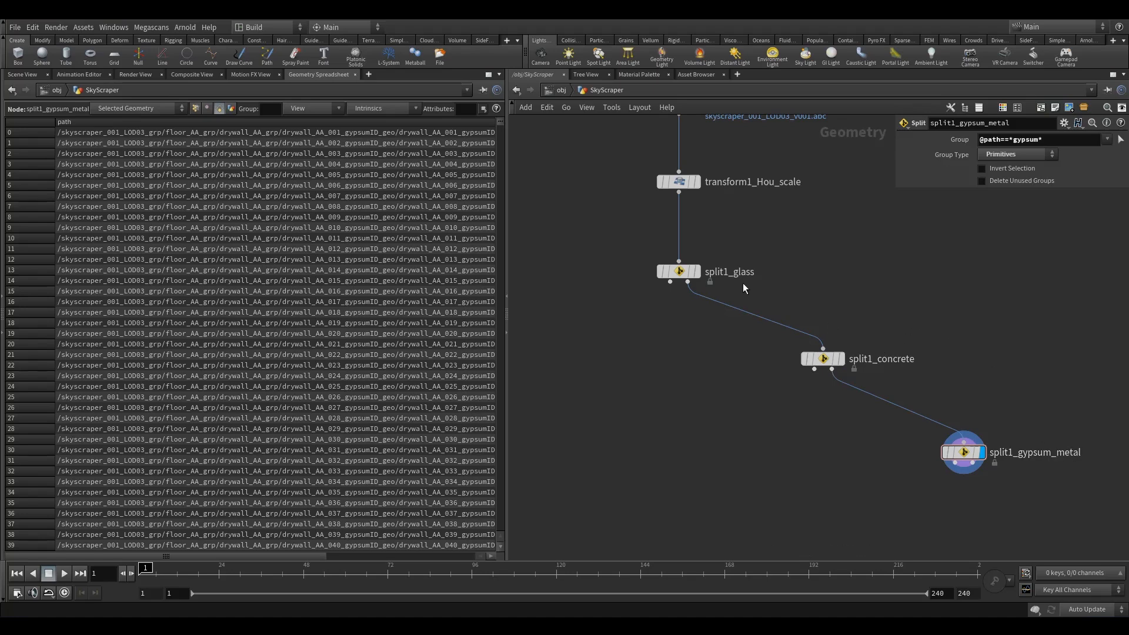
Step: Attach an Unpack node to the first output of split1_concrete and set it to transfer the path attribute
{"action": "left_click_drag", "start_coordinate": [814, 369], "coordinate": [798, 434]}
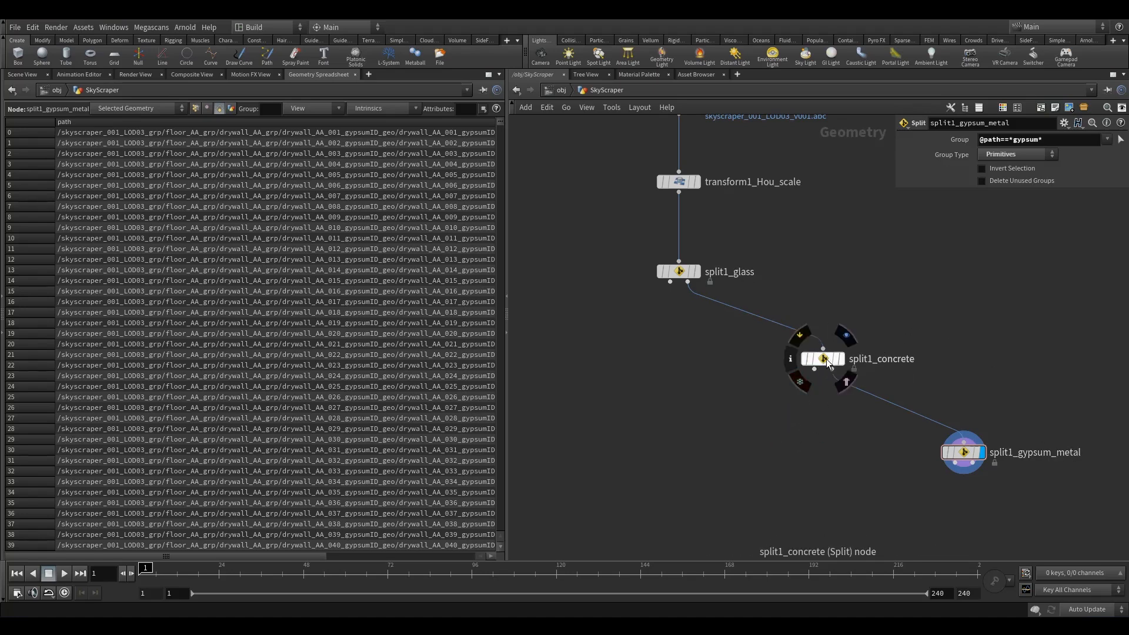
{"action": "mouse_move", "coordinate": [824, 359]}
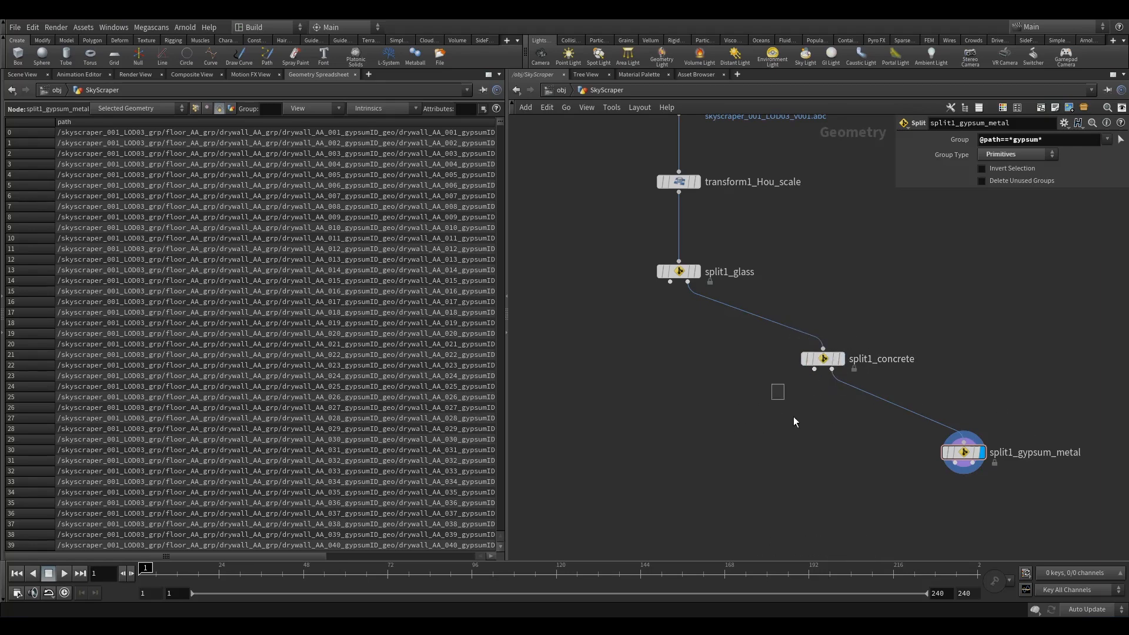
{"action": "key", "text": "Tab"}
{"action": "type", "text": "un"}
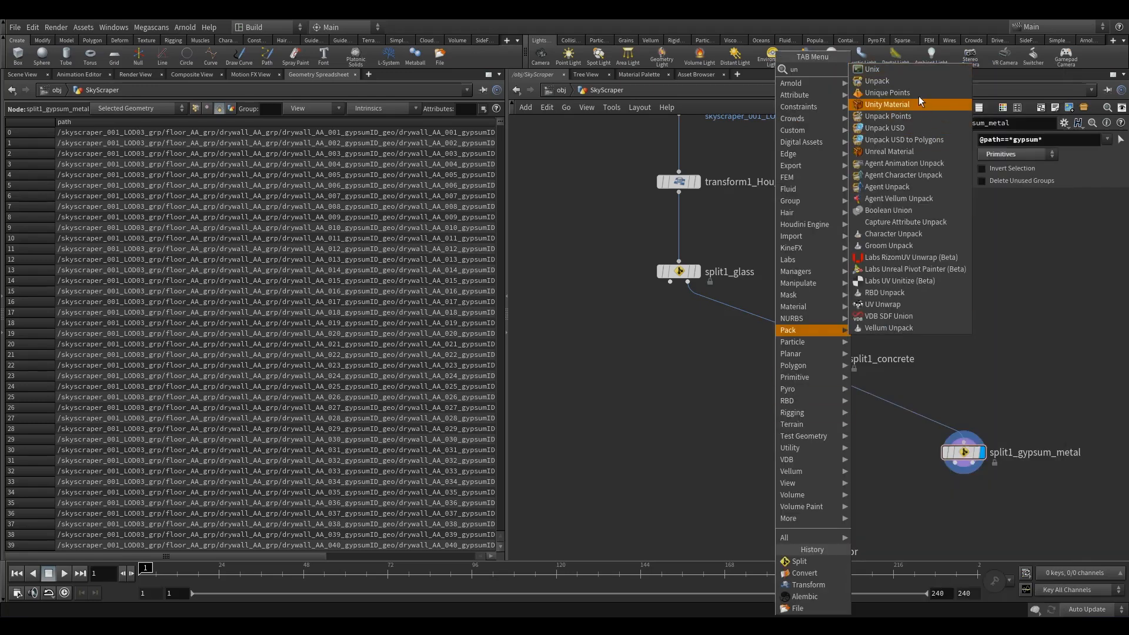
{"action": "left_click", "coordinate": [912, 83]}
{"action": "left_click", "coordinate": [777, 423]}
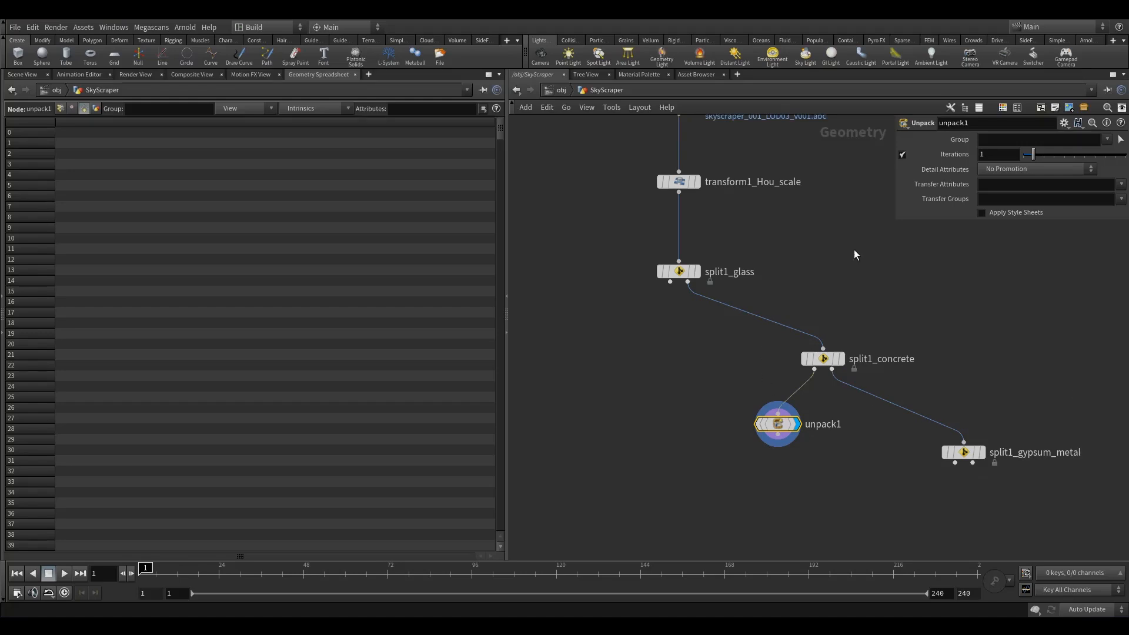
{"action": "left_click", "coordinate": [1121, 186]}
{"action": "left_click", "coordinate": [1111, 195]}
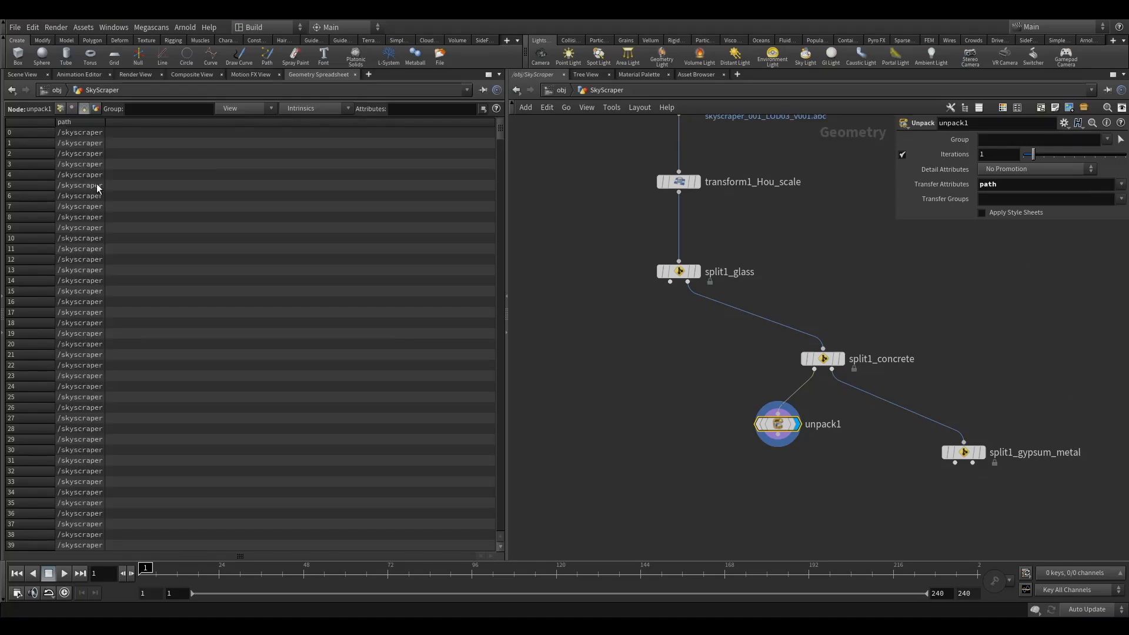
Step: Frame the unpacked concrete geometry in the 3D scene view and display it as Smooth Wire Shaded
{"action": "left_click", "coordinate": [30, 76]}
{"action": "key", "text": "h"}
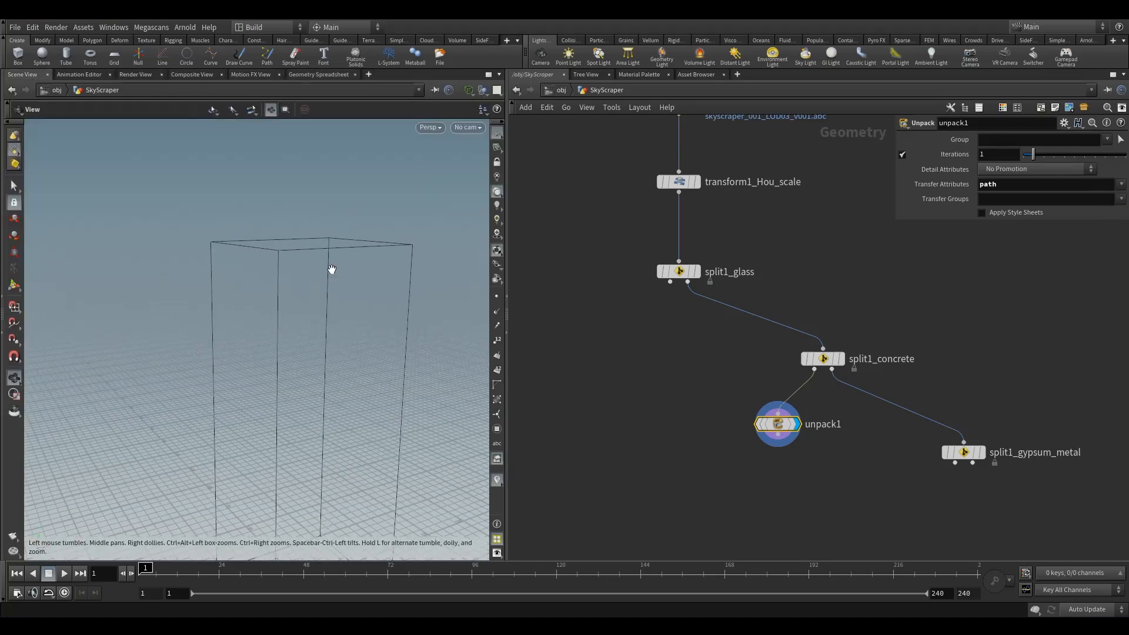
{"action": "left_click", "coordinate": [465, 92]}
{"action": "left_click", "coordinate": [490, 192]}
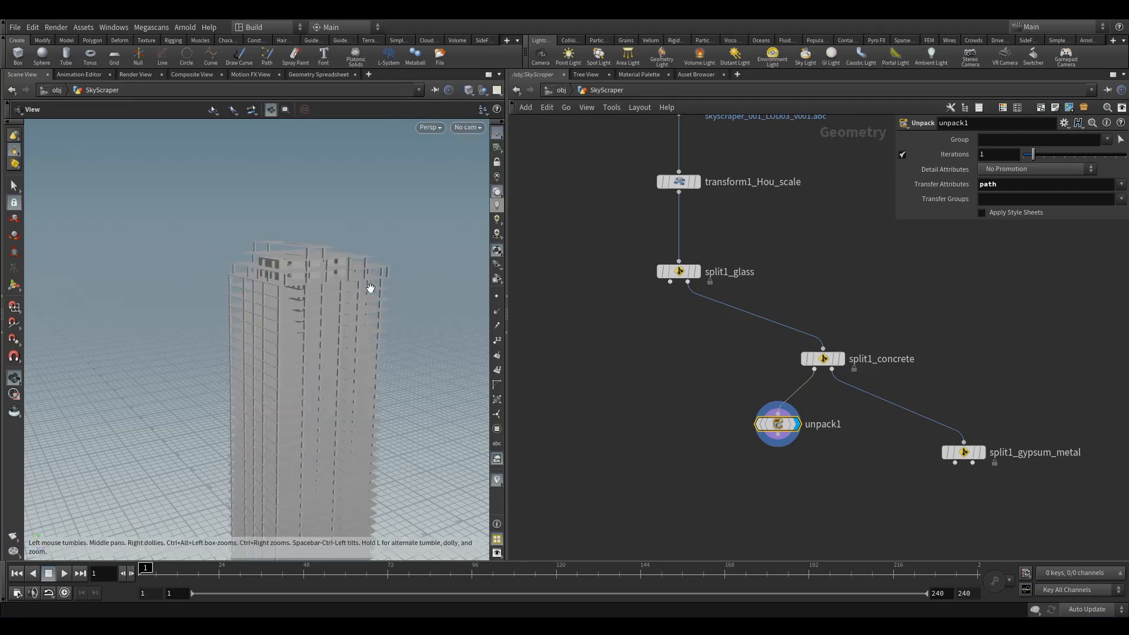
{"action": "left_click_drag", "start_coordinate": [295, 334], "coordinate": [263, 332]}
{"action": "mouse_move", "coordinate": [749, 425]}
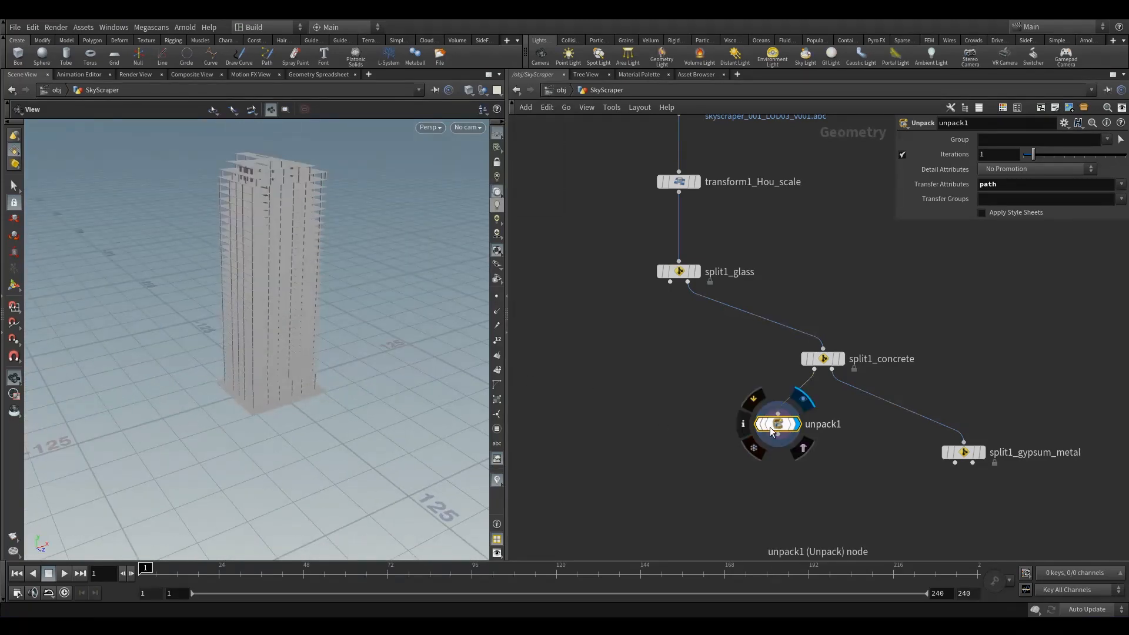
{"action": "left_click", "coordinate": [469, 90]}
{"action": "left_click", "coordinate": [494, 193]}
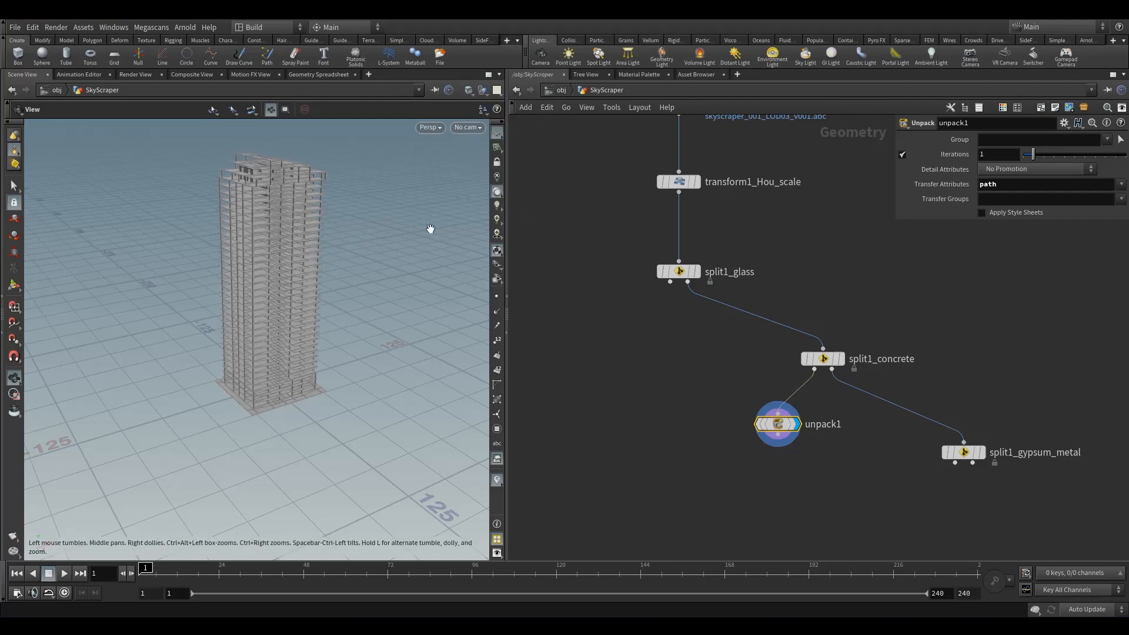
Step: Set the viewport's homing to adjust neither clip plane and the near clip plane to 1
{"action": "right_click_drag", "start_coordinate": [259, 162], "coordinate": [594, 165]}
{"action": "left_click_drag", "start_coordinate": [368, 206], "coordinate": [254, 372]}
{"action": "right_click_drag", "start_coordinate": [302, 325], "coordinate": [330, 310]}
{"action": "left_click_drag", "start_coordinate": [289, 336], "coordinate": [328, 304]}
{"action": "right_click_drag", "start_coordinate": [328, 305], "coordinate": [360, 333]}
{"action": "left_click_drag", "start_coordinate": [347, 336], "coordinate": [329, 275]}
{"action": "key", "text": "d"}
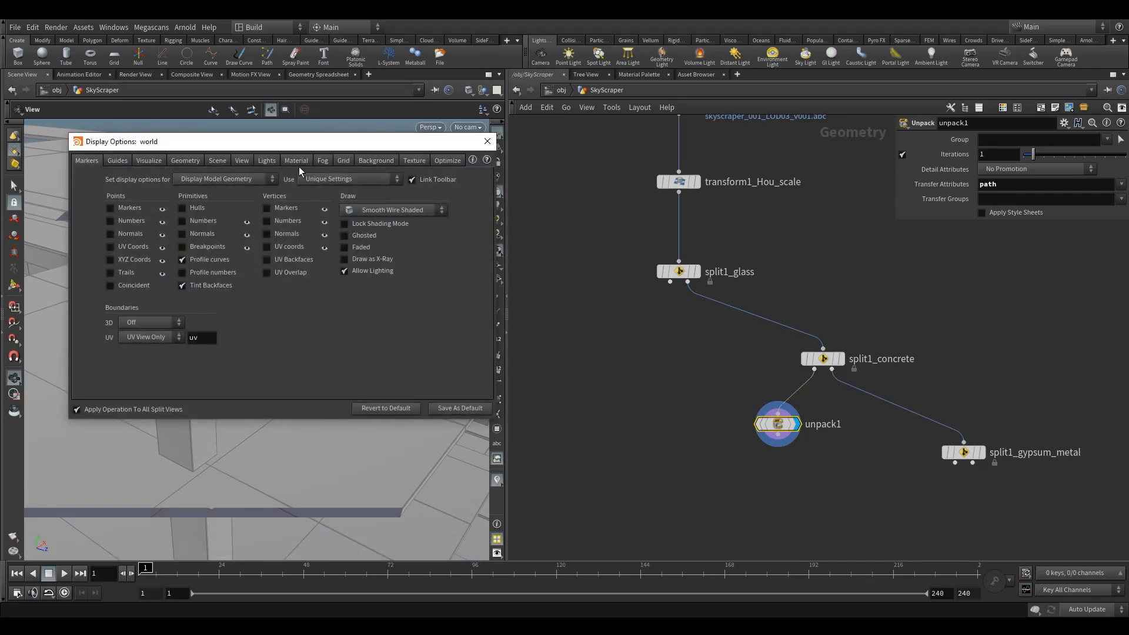
{"action": "left_click", "coordinate": [251, 161]}
{"action": "left_click", "coordinate": [379, 209]}
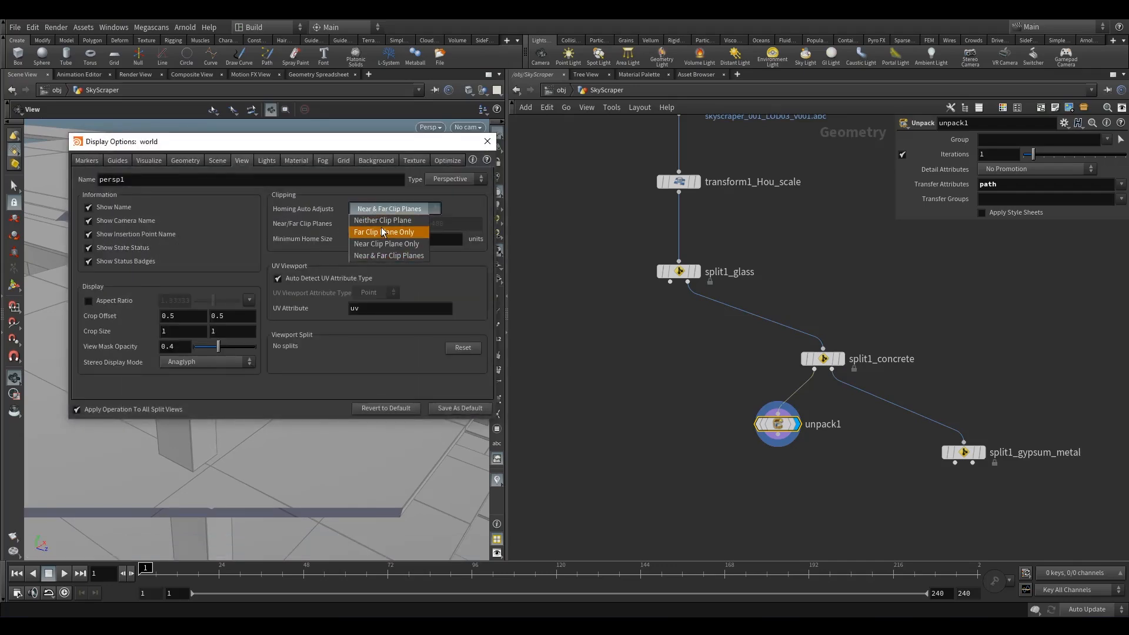
{"action": "left_click", "coordinate": [379, 224]}
{"action": "left_click_drag", "start_coordinate": [380, 224], "coordinate": [346, 232]}
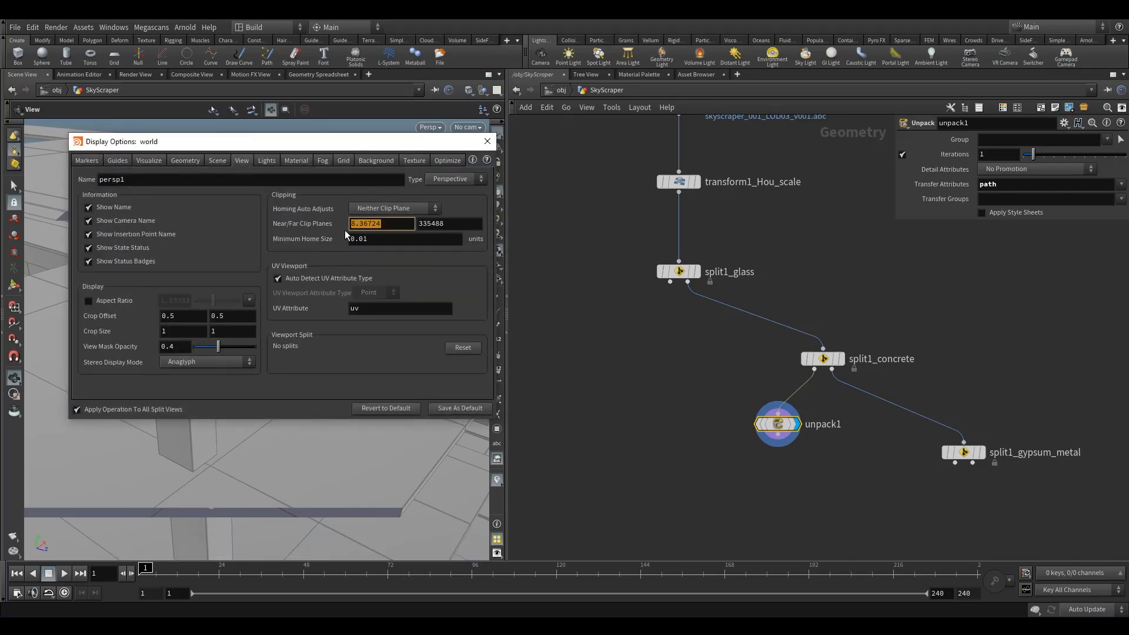
{"action": "type", "text": "1"}
{"action": "key", "text": "Return"}
{"action": "left_click_drag", "start_coordinate": [438, 145], "coordinate": [777, 278]}
Step: Examine the unpacked concrete slabs and columns up close and check unpack1's geometry information
{"action": "right_click_drag", "start_coordinate": [351, 269], "coordinate": [402, 278]}
{"action": "middle_click_drag", "start_coordinate": [402, 278], "coordinate": [393, 282]}
{"action": "right_click_drag", "start_coordinate": [323, 293], "coordinate": [320, 310]}
{"action": "left_click_drag", "start_coordinate": [308, 307], "coordinate": [362, 322]}
{"action": "left_click", "coordinate": [825, 275]}
{"action": "right_click_drag", "start_coordinate": [371, 320], "coordinate": [363, 366]}
{"action": "right_click_drag", "start_coordinate": [330, 312], "coordinate": [436, 263]}
{"action": "mouse_move", "coordinate": [435, 262]}
{"action": "left_mouse_down"}
{"action": "mouse_move", "coordinate": [383, 282]}
{"action": "mouse_move", "coordinate": [445, 257]}
{"action": "left_mouse_up"}
{"action": "middle_click_drag", "start_coordinate": [365, 241], "coordinate": [277, 295]}
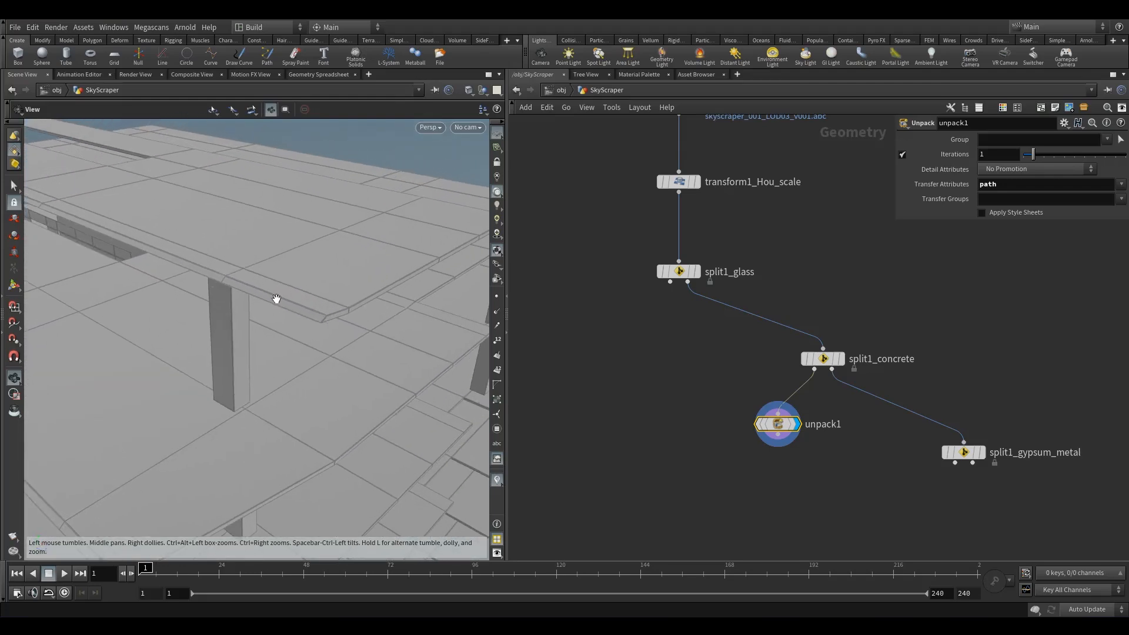
{"action": "right_click_drag", "start_coordinate": [277, 295], "coordinate": [375, 302]}
{"action": "left_click_drag", "start_coordinate": [366, 365], "coordinate": [391, 364]}
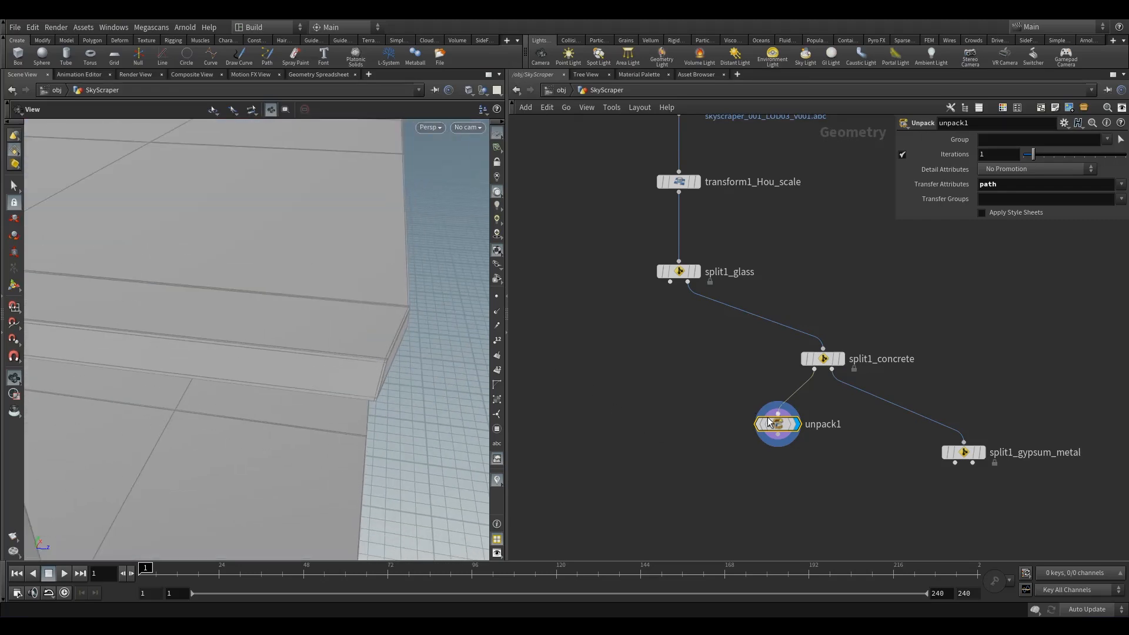
{"action": "left_click", "coordinate": [740, 423]}
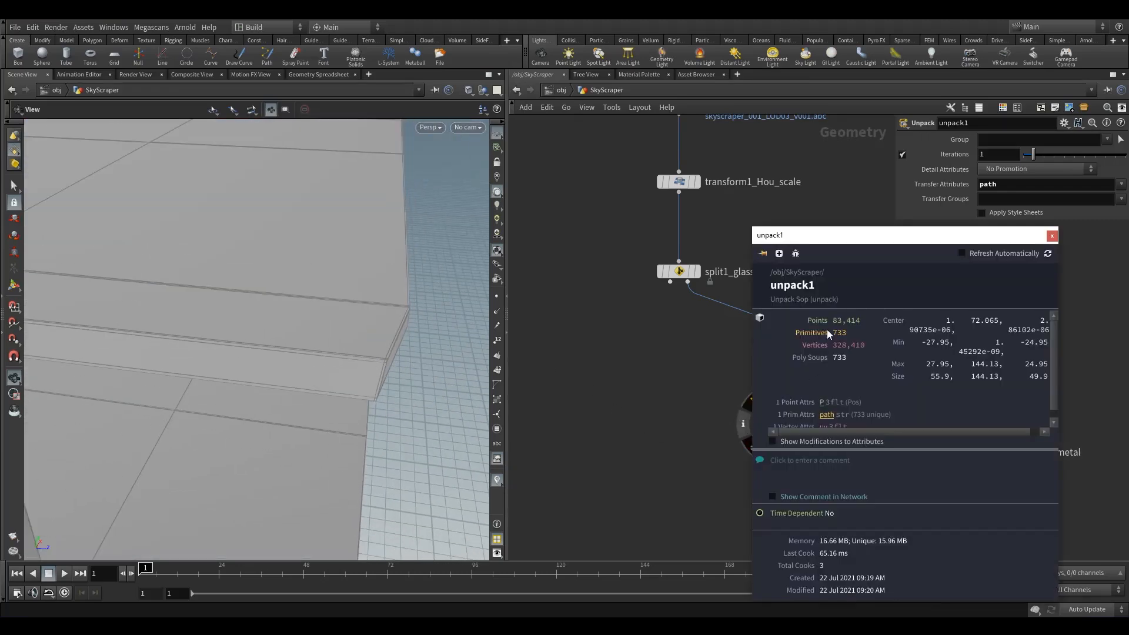
{"action": "left_click", "coordinate": [1051, 235]}
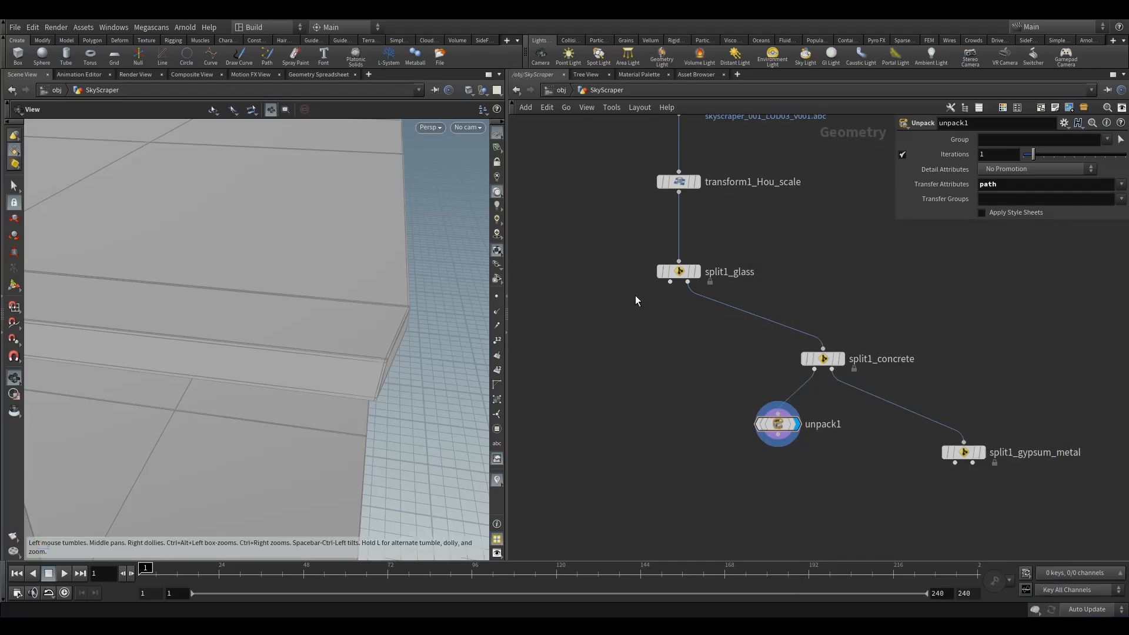
Step: Add a Null node to the second output of split1_gypsum_metal and display it
{"action": "middle_click_drag", "start_coordinate": [884, 459], "coordinate": [793, 352]}
{"action": "left_click", "coordinate": [881, 356]}
{"action": "key", "text": "Tab"}
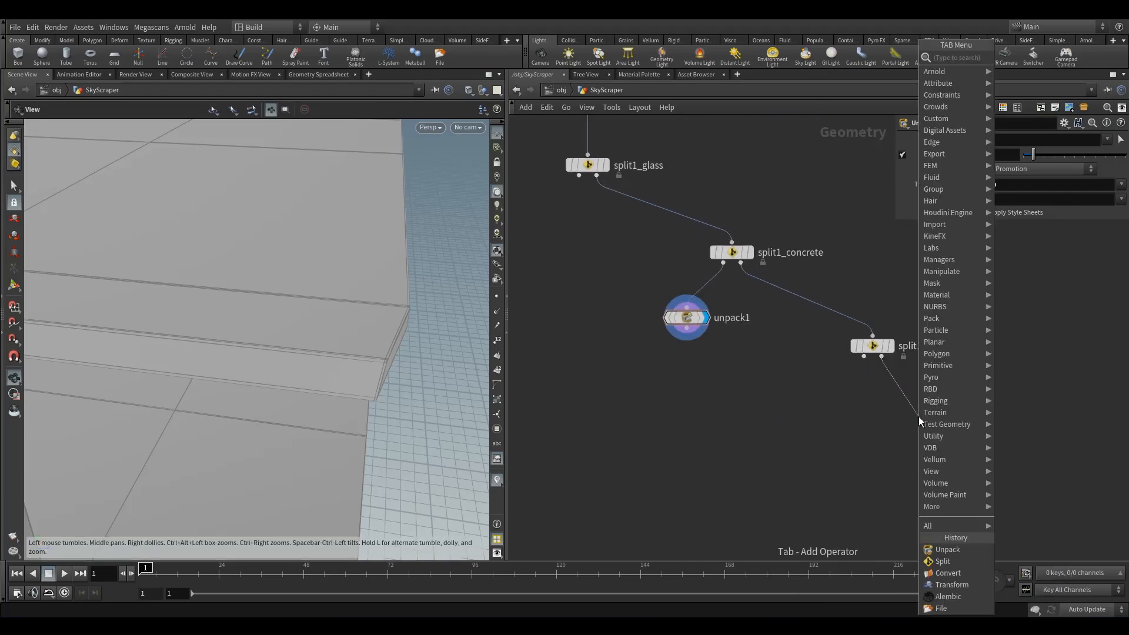
{"action": "type", "text": "n"}
{"action": "left_click", "coordinate": [801, 81]}
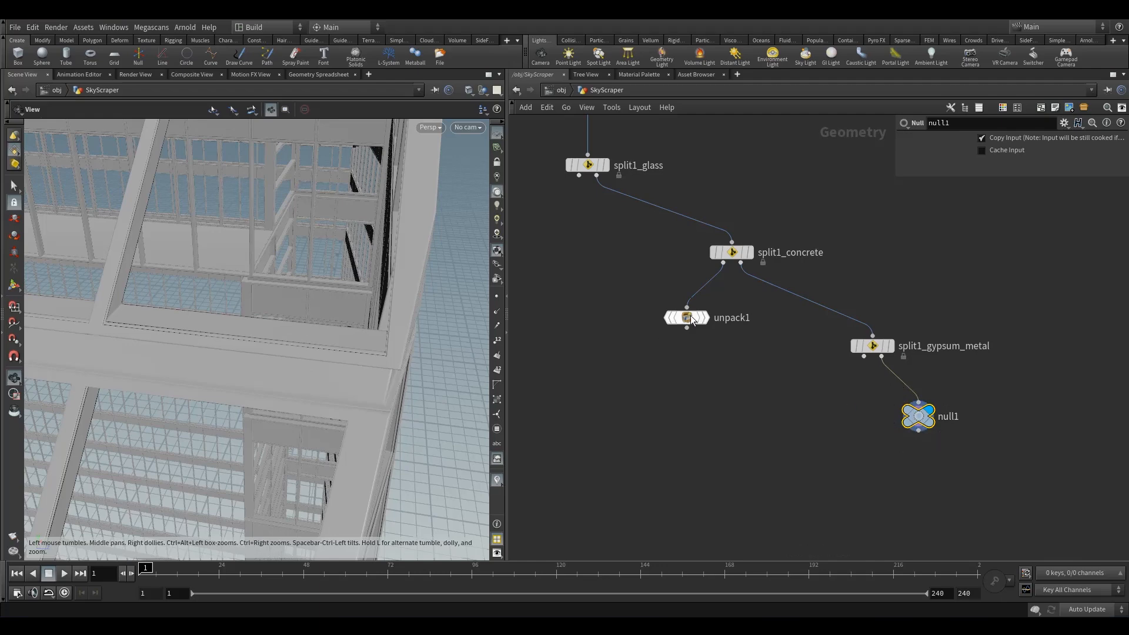
Step: Insert a copy of unpack1 between split1_gypsum_metal and null1, and check null1's geometry information
{"action": "left_click_drag", "start_coordinate": [690, 315], "coordinate": [907, 400], "text": "alt"}
{"action": "left_click", "coordinate": [886, 437]}
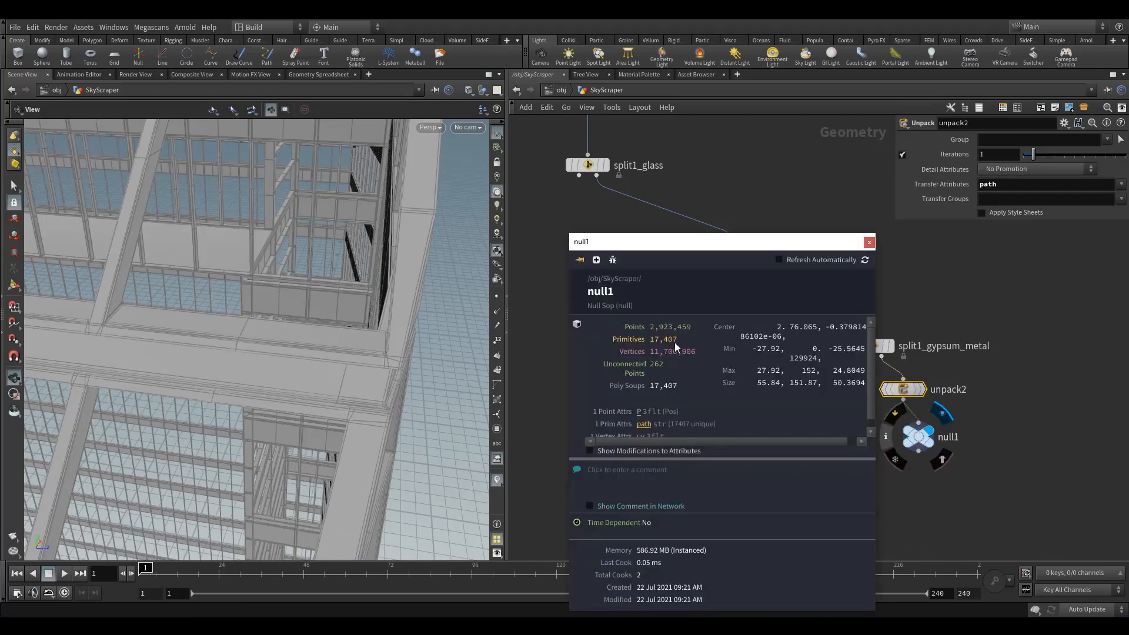
{"action": "left_click", "coordinate": [868, 243]}
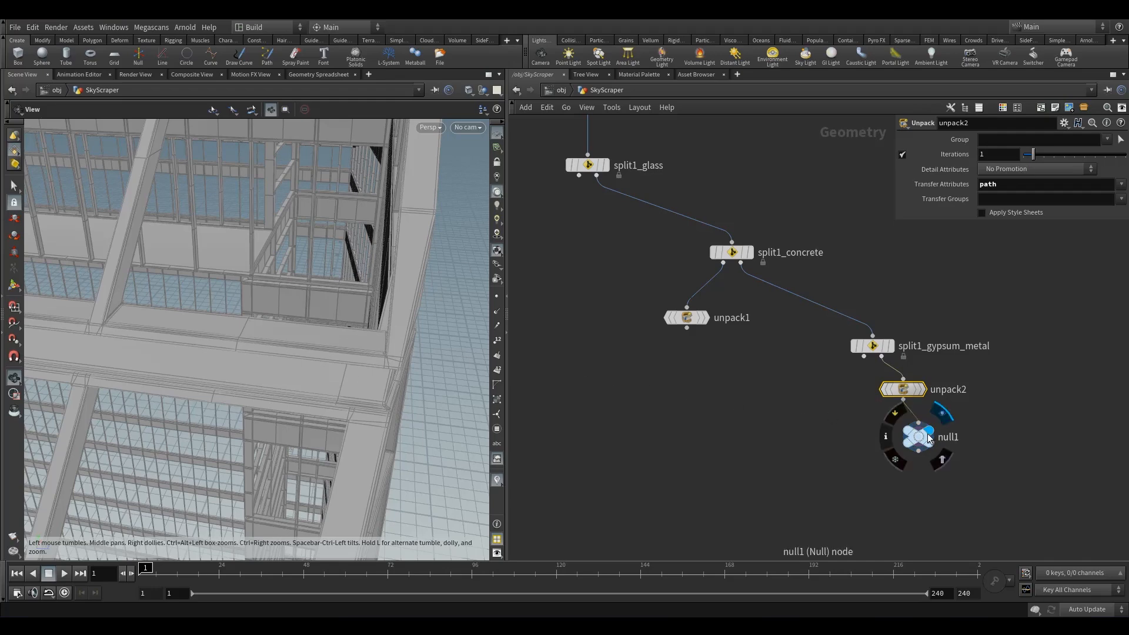
Step: Rewire null1 to the output of unpack1 and view the whole concrete structure
{"action": "left_click_drag", "start_coordinate": [940, 457], "coordinate": [687, 329]}
{"action": "middle_click_drag", "start_coordinate": [342, 269], "coordinate": [412, 356]}
{"action": "scroll", "coordinate": [284, 330], "scroll_direction": "down", "scroll_amount": 10}
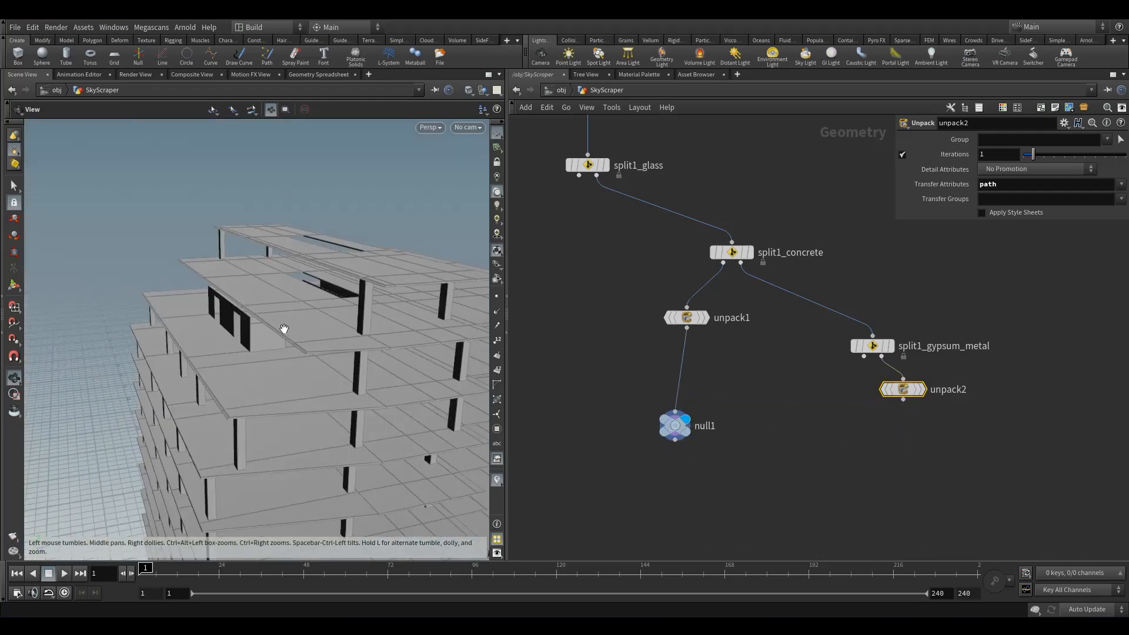
{"action": "left_click_drag", "start_coordinate": [315, 382], "coordinate": [220, 320]}
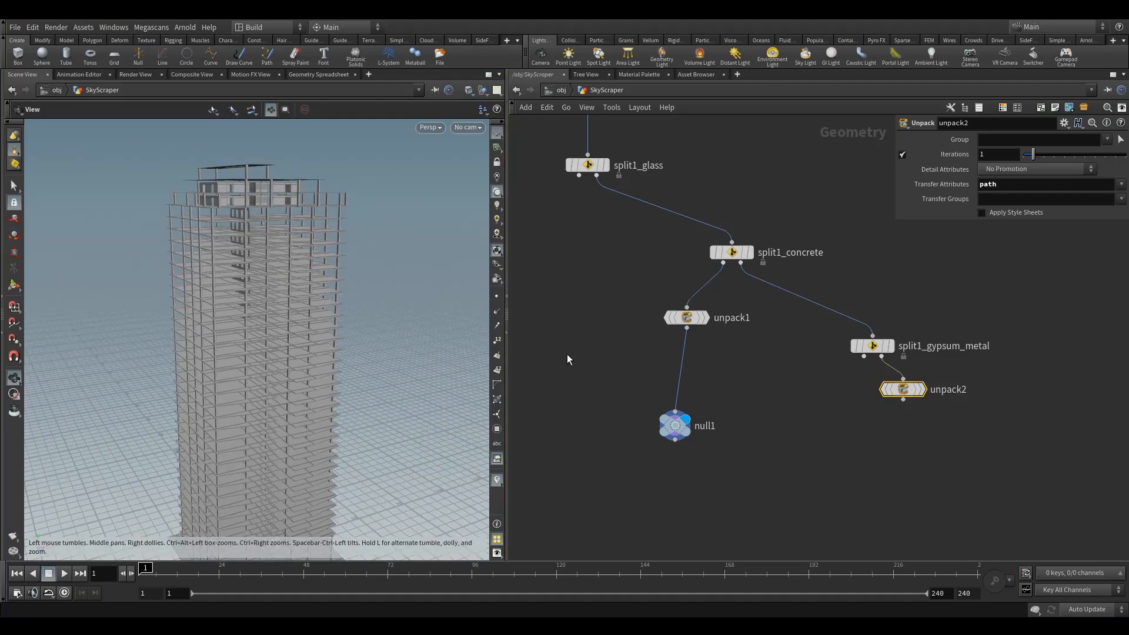
Step: Delete the unpack2 node and save the scene
{"action": "left_click", "coordinate": [687, 318]}
{"action": "left_click", "coordinate": [884, 391]}
{"action": "key", "text": "Delete"}
{"action": "key", "text": "ctrl+s"}
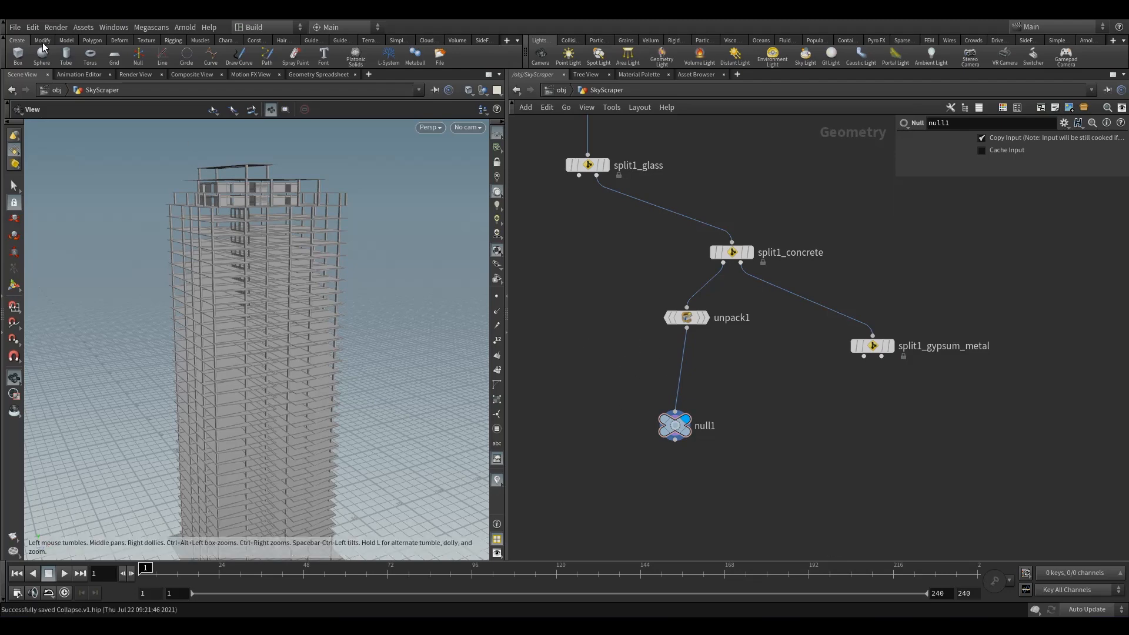
Step: Insert a Connectivity node between unpack1 and null1 and display it
{"action": "left_click", "coordinate": [26, 28]}
{"action": "left_click", "coordinate": [574, 354]}
{"action": "key", "text": "Tab"}
{"action": "type", "text": "con"}
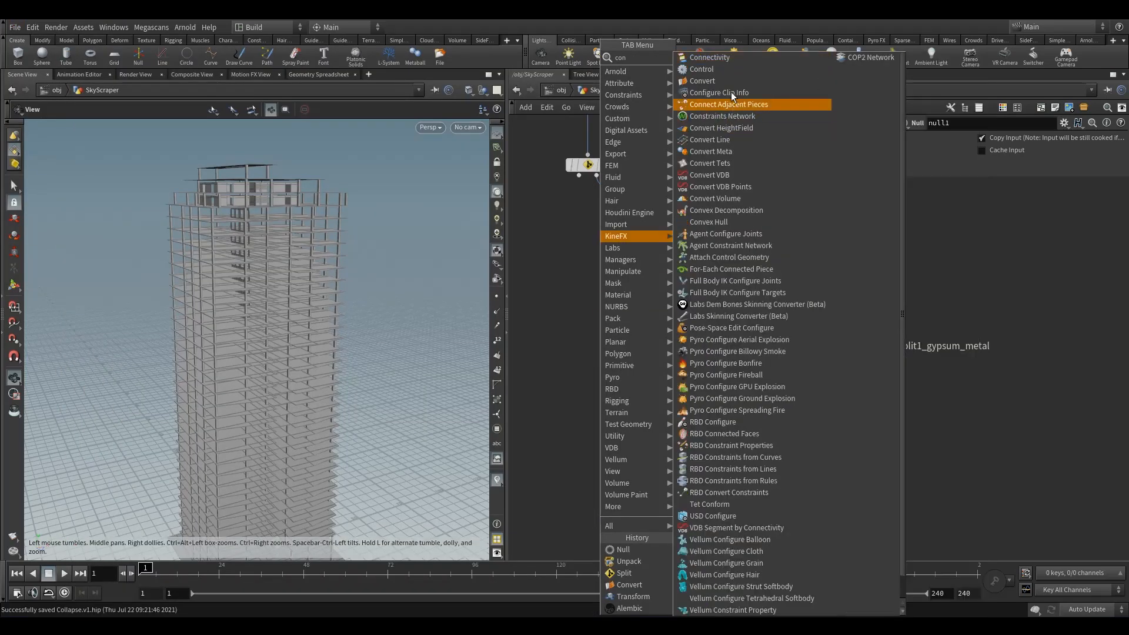
{"action": "left_click", "coordinate": [716, 58]}
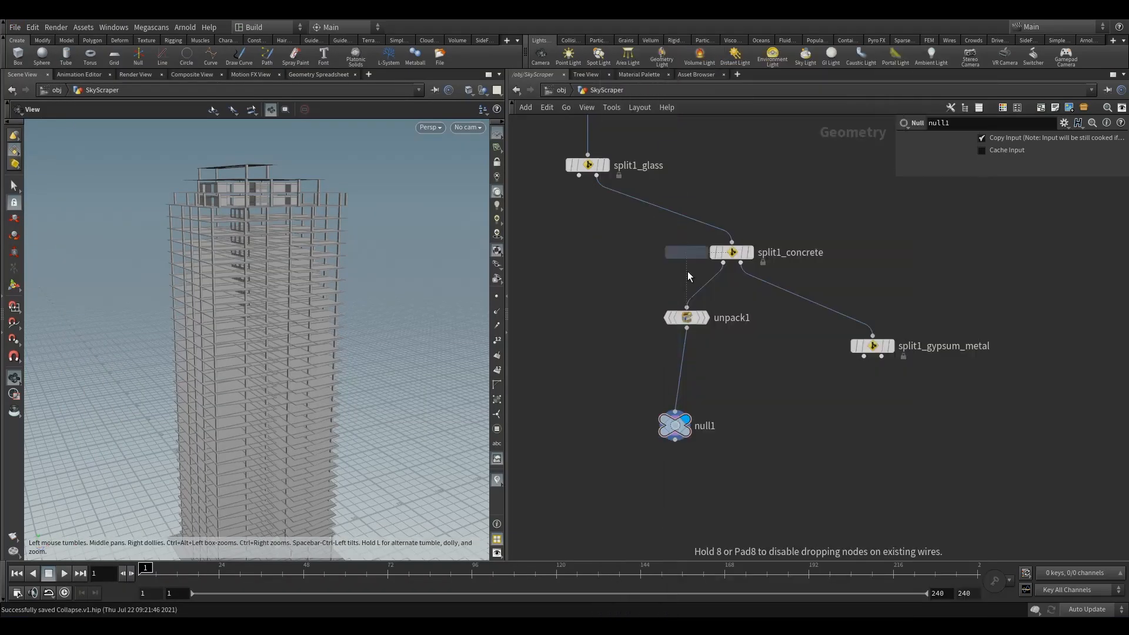
{"action": "left_click", "coordinate": [682, 362]}
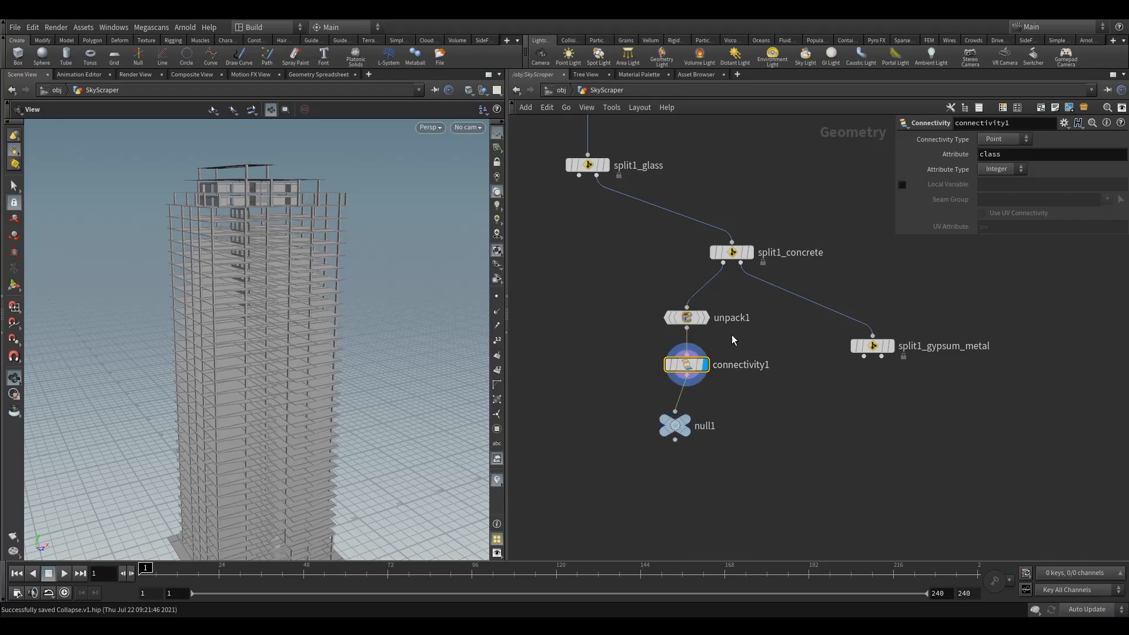
Step: Set connectivity1's connectivity type to Primitive and visualize its class attribute in the viewport
{"action": "right_click_drag", "start_coordinate": [216, 264], "coordinate": [250, 245]}
{"action": "left_click", "coordinate": [1000, 139]}
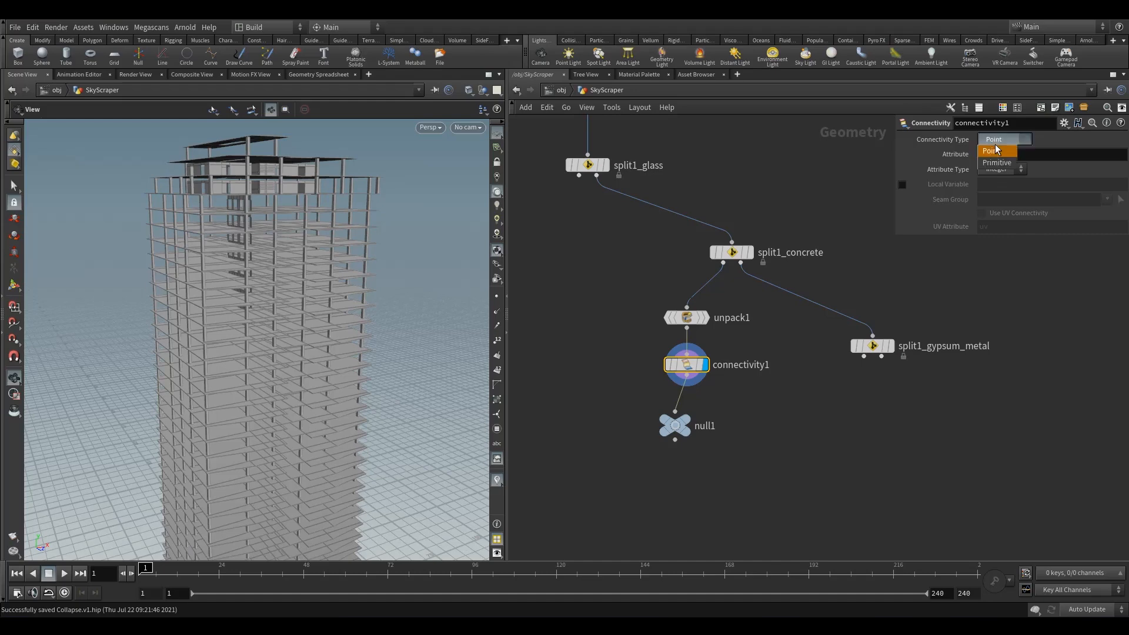
{"action": "left_click", "coordinate": [998, 162]}
{"action": "double_click", "coordinate": [988, 155]}
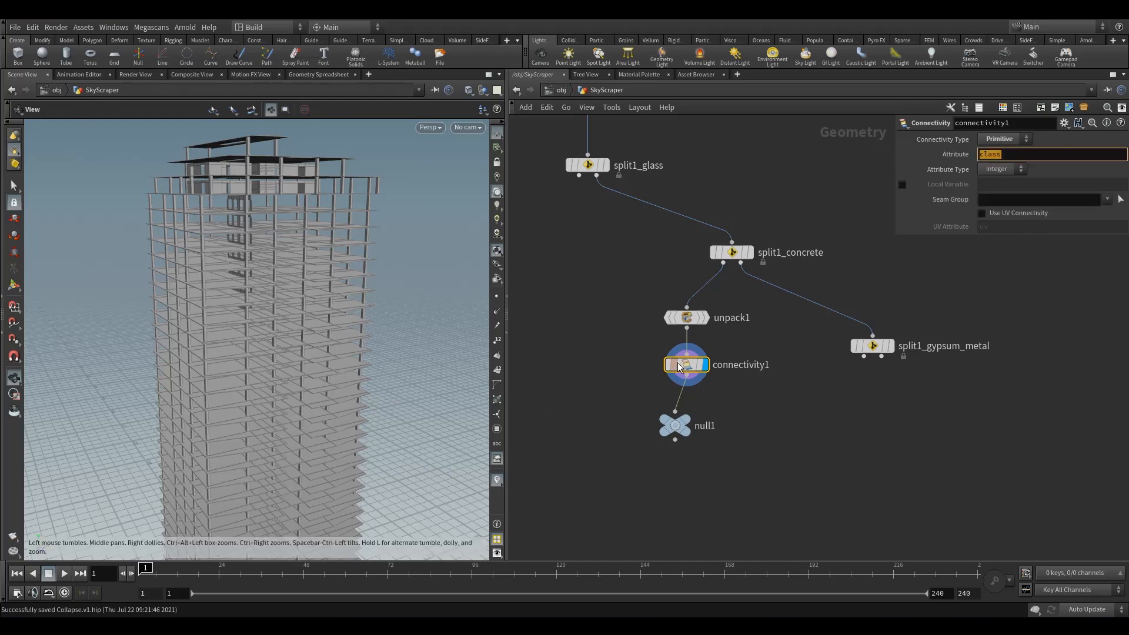
{"action": "left_click", "coordinate": [654, 364]}
{"action": "left_click", "coordinate": [740, 354]}
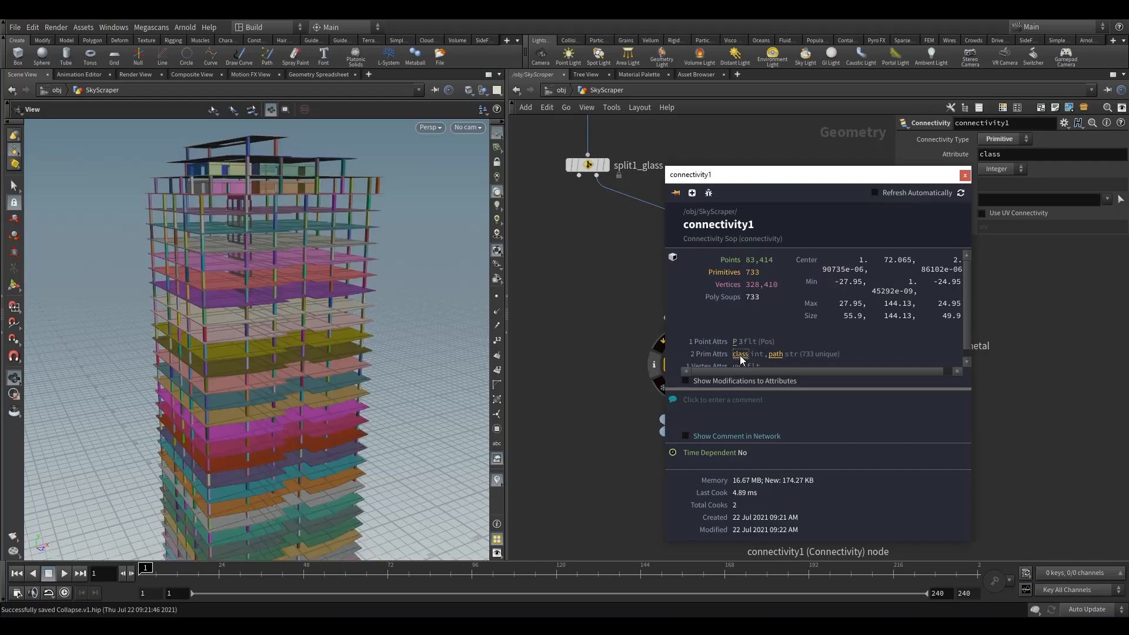
{"action": "left_click", "coordinate": [964, 175]}
Step: Examine the coloured pieces of the concrete tower, from the roof slabs and columns up close to the whole structure
{"action": "scroll", "coordinate": [251, 293], "scroll_direction": "down", "scroll_amount": 5}
{"action": "left_click_drag", "start_coordinate": [252, 293], "coordinate": [241, 329]}
{"action": "scroll", "coordinate": [266, 229], "scroll_direction": "up", "scroll_amount": 10}
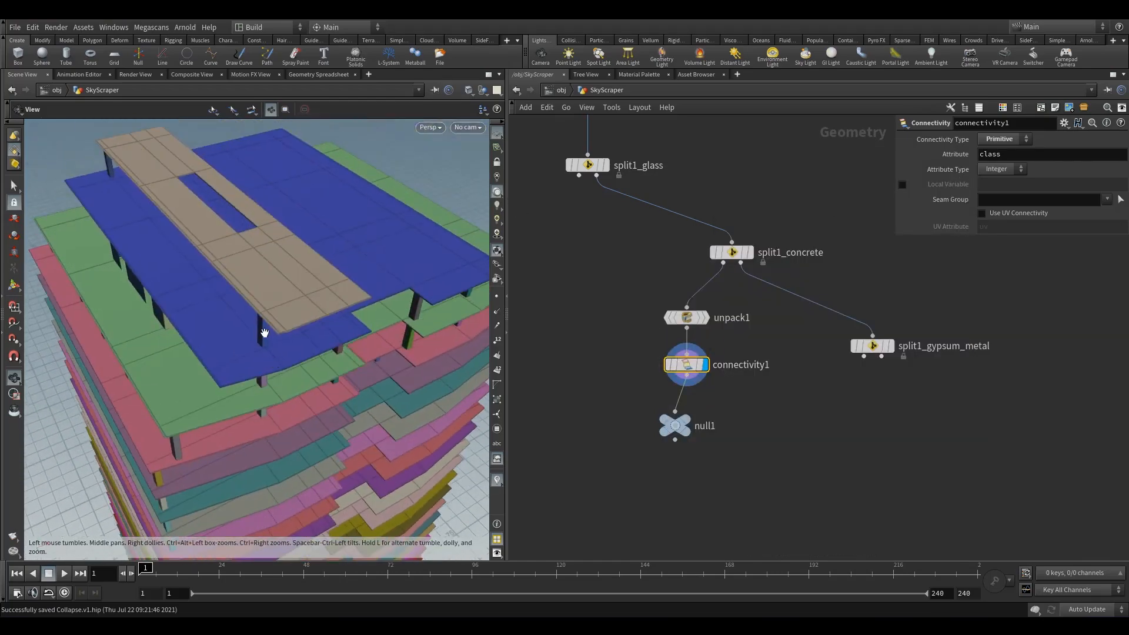
{"action": "scroll", "coordinate": [392, 274], "scroll_direction": "down", "scroll_amount": 5}
{"action": "left_click_drag", "start_coordinate": [320, 315], "coordinate": [355, 254]}
{"action": "scroll", "coordinate": [345, 305], "scroll_direction": "up", "scroll_amount": 5}
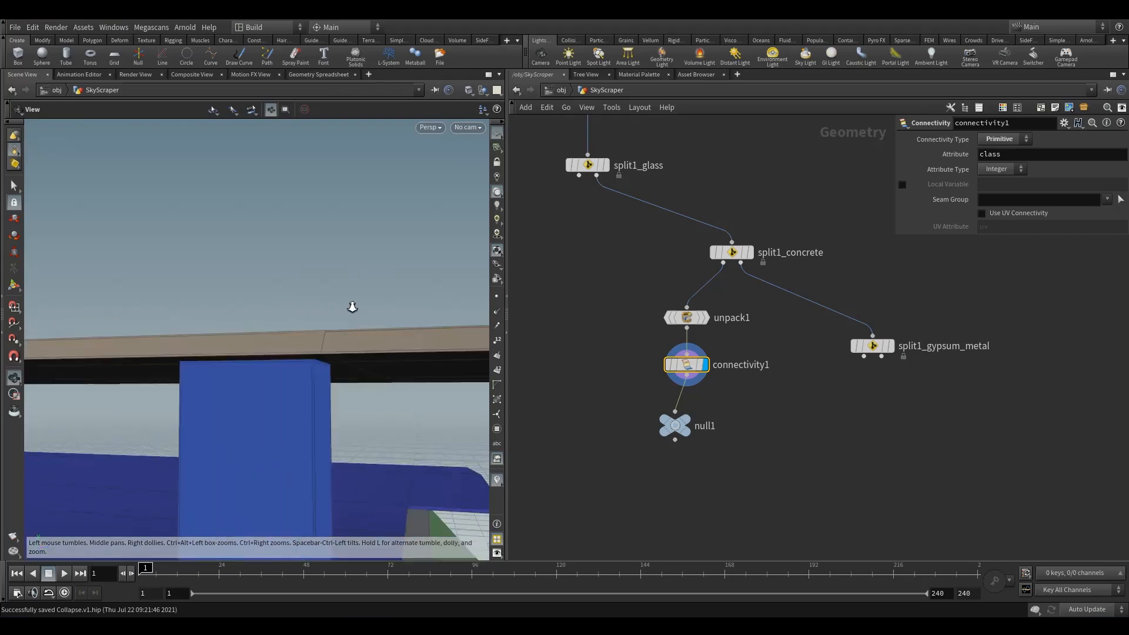
{"action": "left_click_drag", "start_coordinate": [344, 312], "coordinate": [312, 151]}
{"action": "scroll", "coordinate": [362, 291], "scroll_direction": "up", "scroll_amount": 3}
{"action": "scroll", "coordinate": [359, 292], "scroll_direction": "down", "scroll_amount": 3}
{"action": "right_click_drag", "start_coordinate": [312, 152], "coordinate": [265, 348]}
{"action": "left_click_drag", "start_coordinate": [264, 348], "coordinate": [219, 292]}
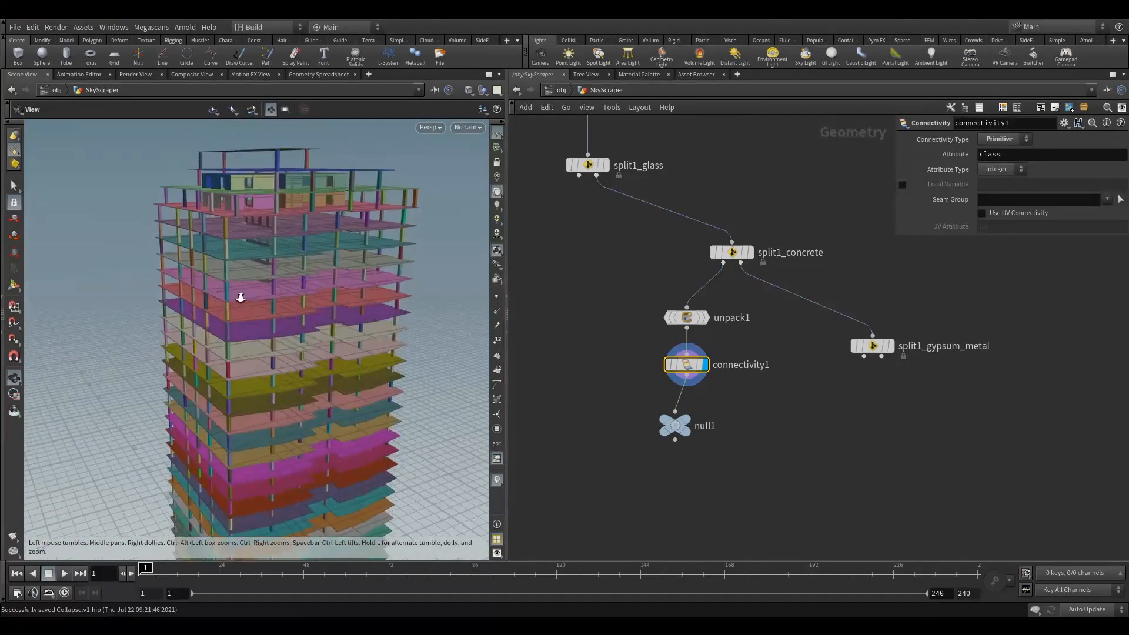
{"action": "right_click_drag", "start_coordinate": [219, 292], "coordinate": [259, 265]}
{"action": "middle_click_drag", "start_coordinate": [259, 264], "coordinate": [286, 290]}
{"action": "right_click_drag", "start_coordinate": [393, 277], "coordinate": [294, 329]}
Step: Delete the null1 node below connectivity1
{"action": "left_click", "coordinate": [674, 424]}
{"action": "middle_click_drag", "start_coordinate": [635, 407], "coordinate": [583, 379]}
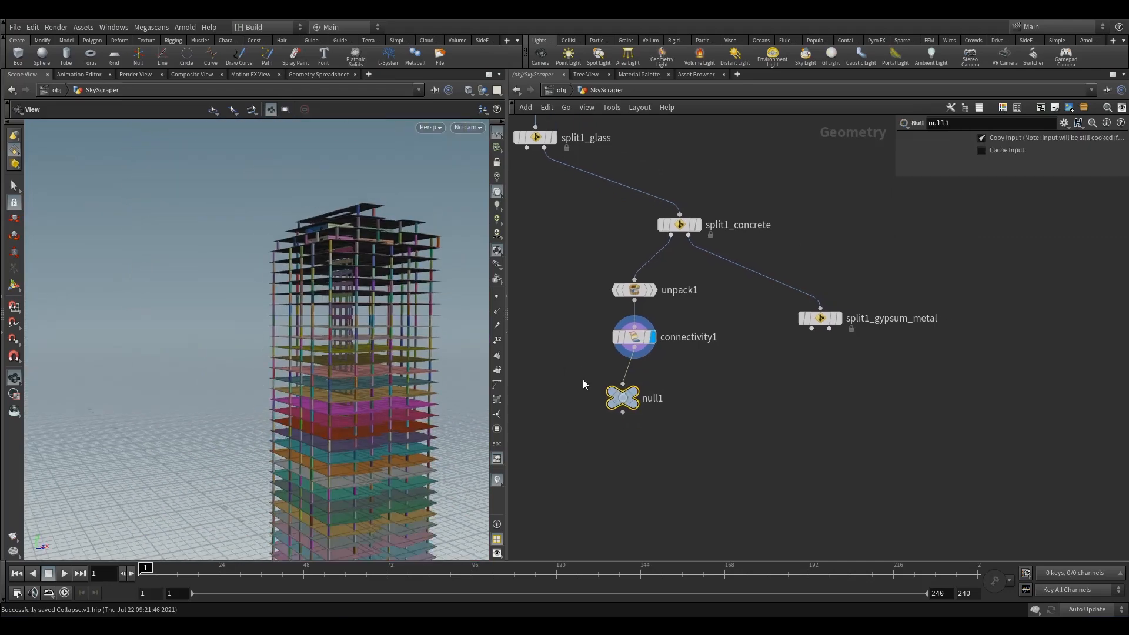
{"action": "key", "text": "Delete"}
Step: Add an RBD Bullet Solver fed by connectivity1 and give it a Ground Plane
{"action": "key", "text": "Tab"}
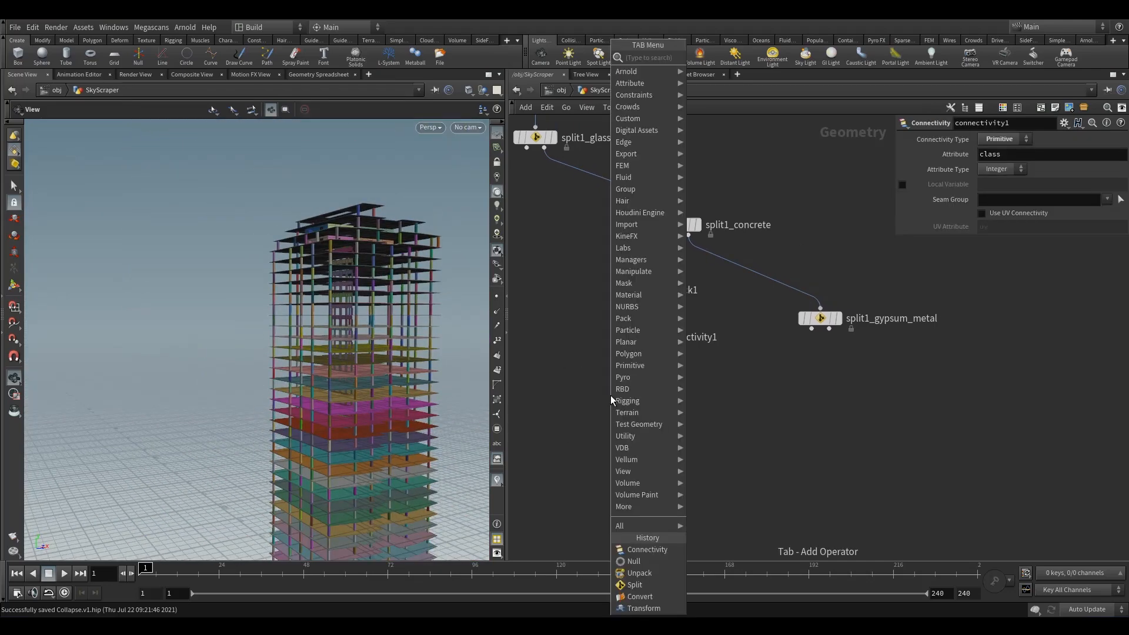
{"action": "type", "text": "bull"}
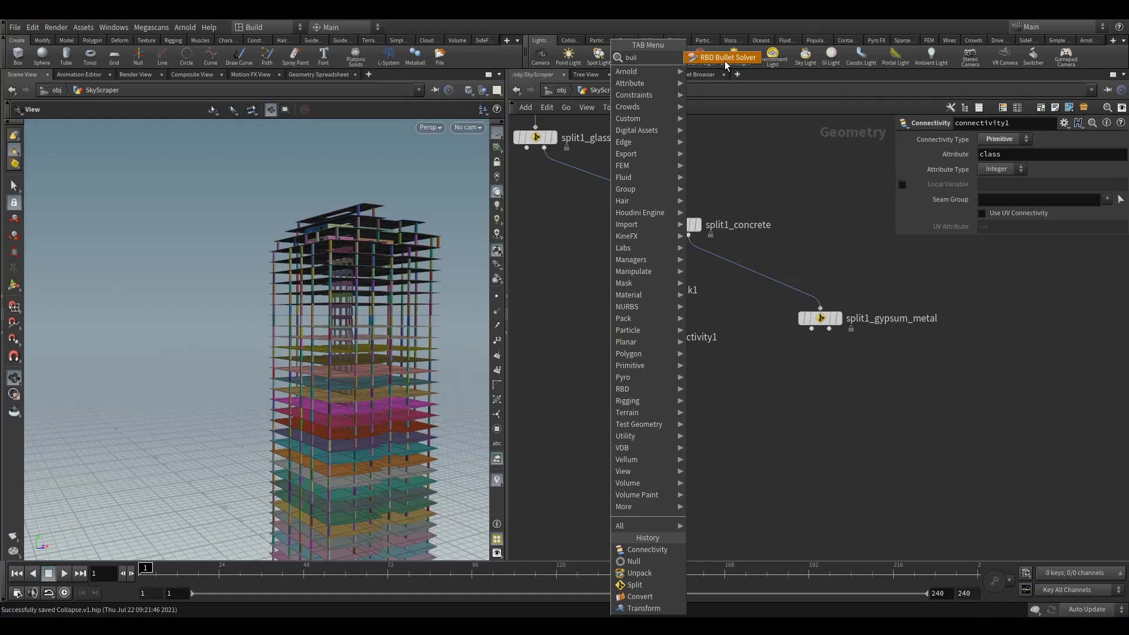
{"action": "key", "text": "Return"}
{"action": "left_click", "coordinate": [998, 230]}
{"action": "left_click", "coordinate": [1007, 247]}
{"action": "left_click", "coordinate": [1004, 262]}
{"action": "left_click_drag", "start_coordinate": [622, 393], "coordinate": [626, 428]}
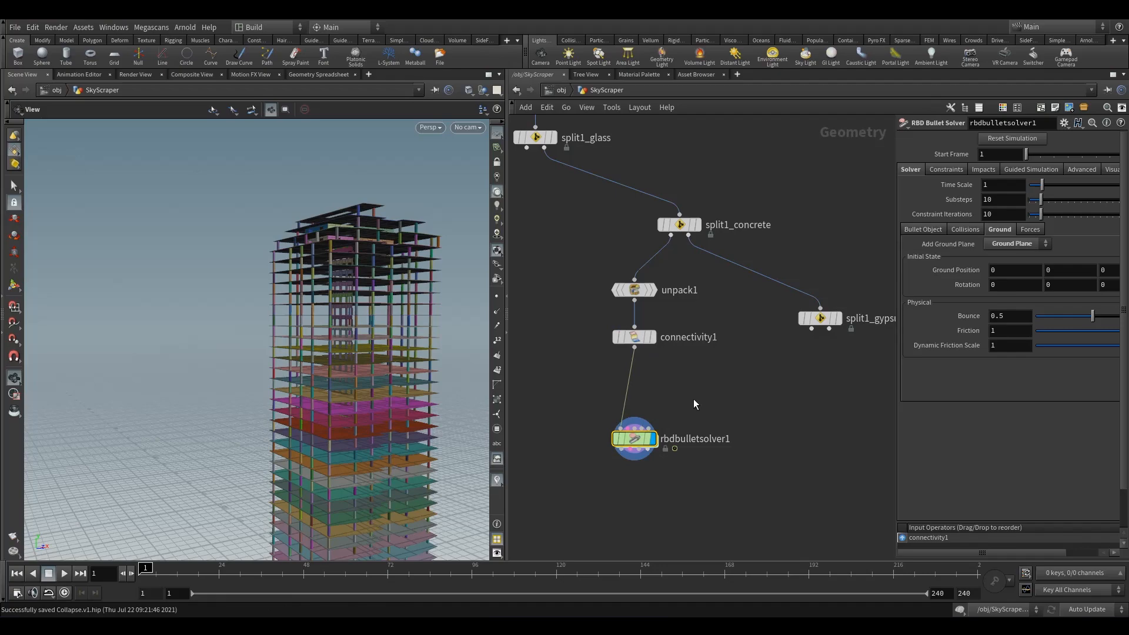
Step: Frame the whole tower from a low angle in a maximized viewport and create a camera from that view
{"action": "middle_click_drag", "start_coordinate": [308, 368], "coordinate": [244, 254]}
{"action": "scroll", "coordinate": [243, 254], "scroll_direction": "down", "scroll_amount": 3}
{"action": "left_click_drag", "start_coordinate": [272, 333], "coordinate": [335, 279]}
{"action": "scroll", "coordinate": [335, 278], "scroll_direction": "up", "scroll_amount": 2}
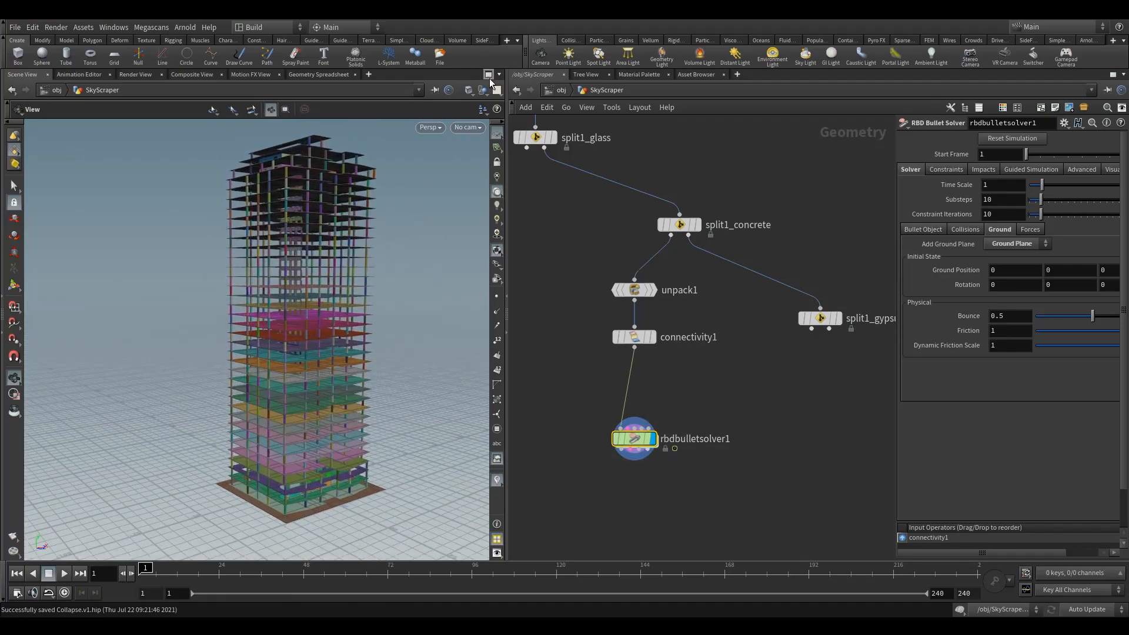
{"action": "key", "text": "ctrl+b"}
{"action": "scroll", "coordinate": [338, 395], "scroll_direction": "down", "scroll_amount": 3}
{"action": "left_click_drag", "start_coordinate": [592, 361], "coordinate": [458, 370]}
{"action": "scroll", "coordinate": [441, 335], "scroll_direction": "up", "scroll_amount": 2}
{"action": "scroll", "coordinate": [461, 396], "scroll_direction": "up", "scroll_amount": 2}
{"action": "middle_click_drag", "start_coordinate": [459, 371], "coordinate": [453, 400]}
{"action": "left_click_drag", "start_coordinate": [454, 401], "coordinate": [449, 419]}
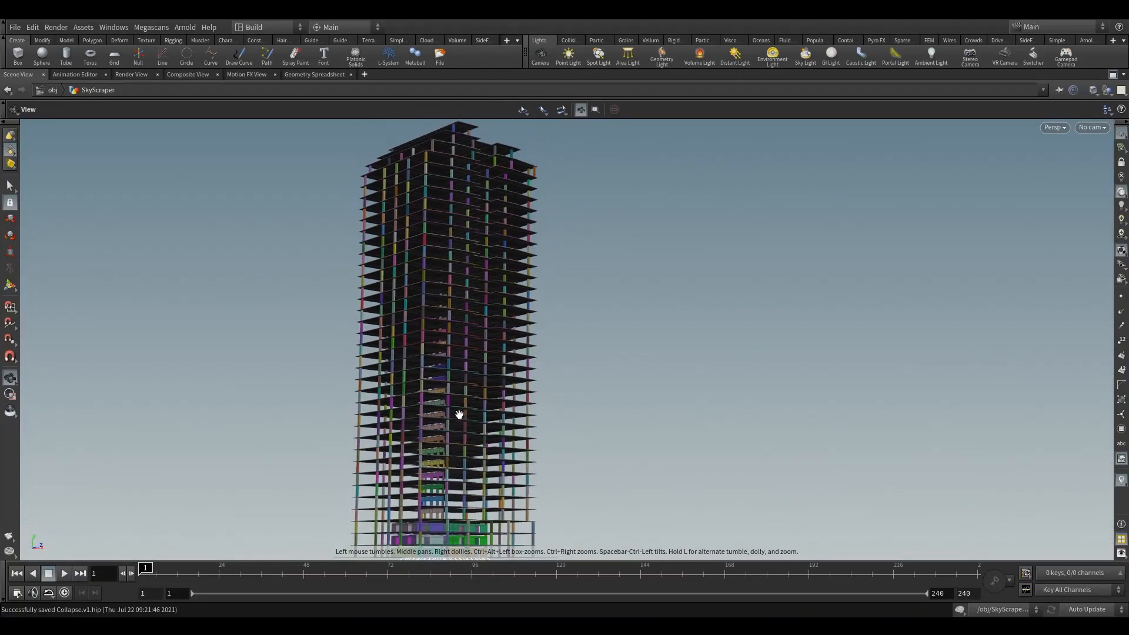
{"action": "left_click", "coordinate": [540, 54], "text": "ctrl"}
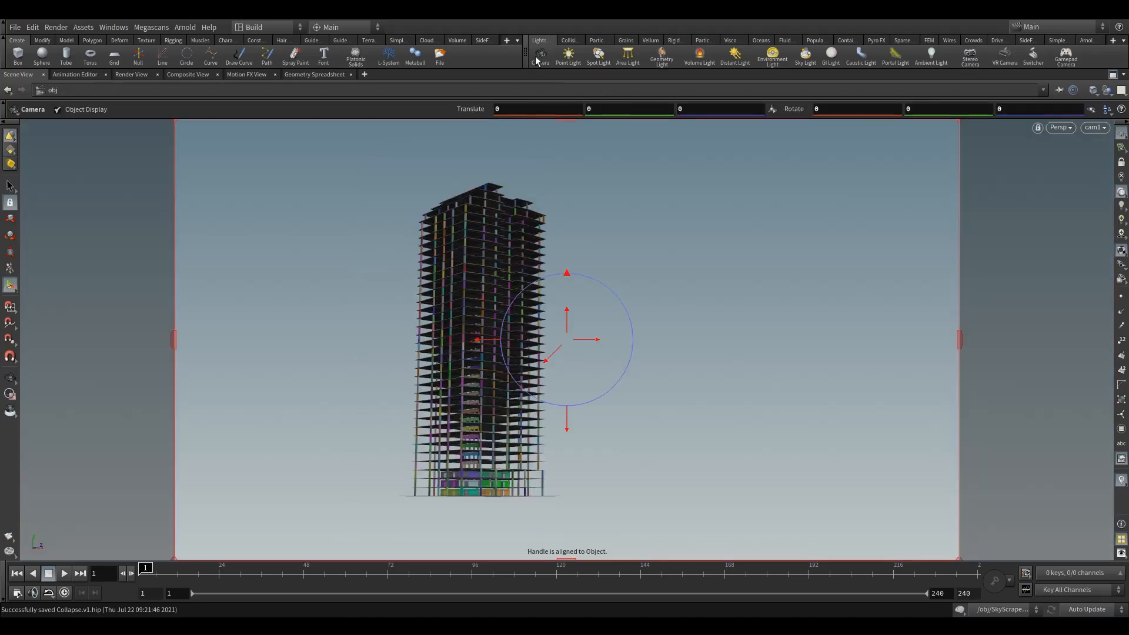
Step: Lock cam1 to the view, reframe it closer so the full tower sits near the centre, and unlock it
{"action": "left_click", "coordinate": [1121, 162]}
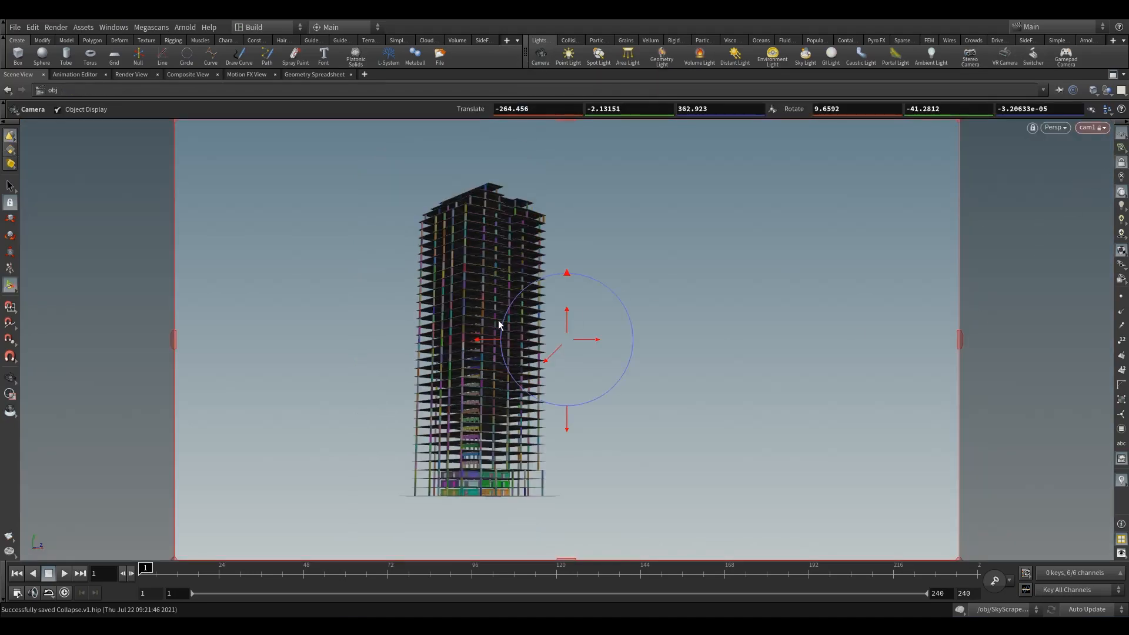
{"action": "left_click", "coordinate": [16, 380]}
{"action": "scroll", "coordinate": [547, 335], "scroll_direction": "up", "scroll_amount": 5}
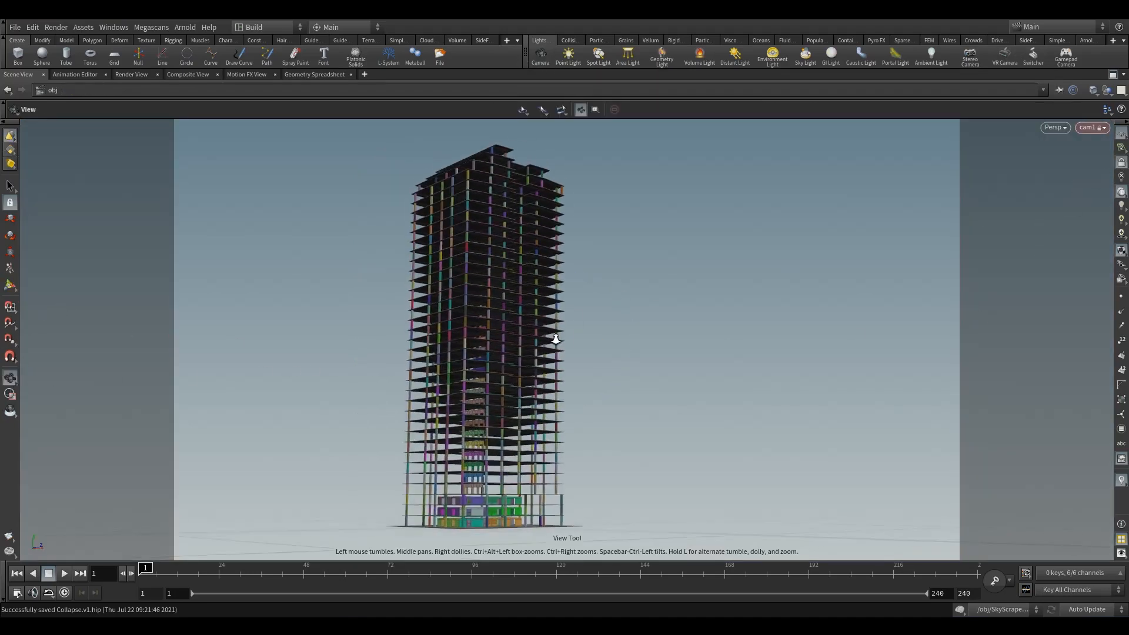
{"action": "left_click_drag", "start_coordinate": [523, 352], "coordinate": [487, 355]}
{"action": "scroll", "coordinate": [547, 361], "scroll_direction": "down", "scroll_amount": 5}
{"action": "right_click_drag", "start_coordinate": [487, 355], "coordinate": [708, 348]}
{"action": "middle_click_drag", "start_coordinate": [569, 368], "coordinate": [546, 383]}
{"action": "scroll", "coordinate": [542, 396], "scroll_direction": "down", "scroll_amount": 1}
{"action": "left_click", "coordinate": [1121, 162]}
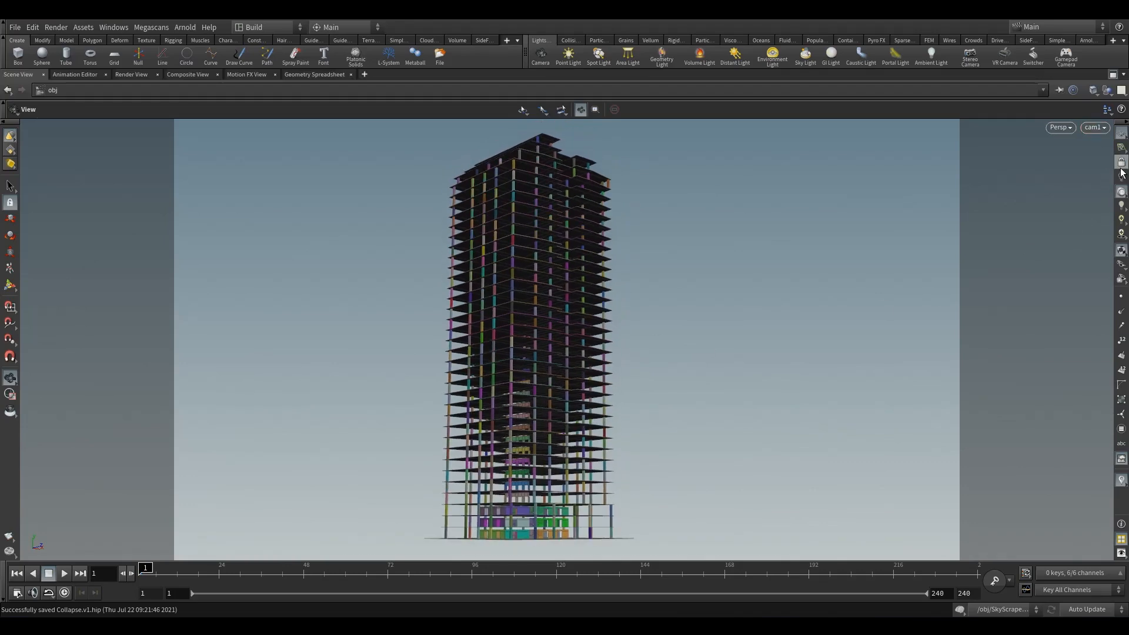
Step: Render a flipbook of the full frame range through cam1, scrub through the simulation, and close the playback
{"action": "left_click", "coordinate": [13, 532]}
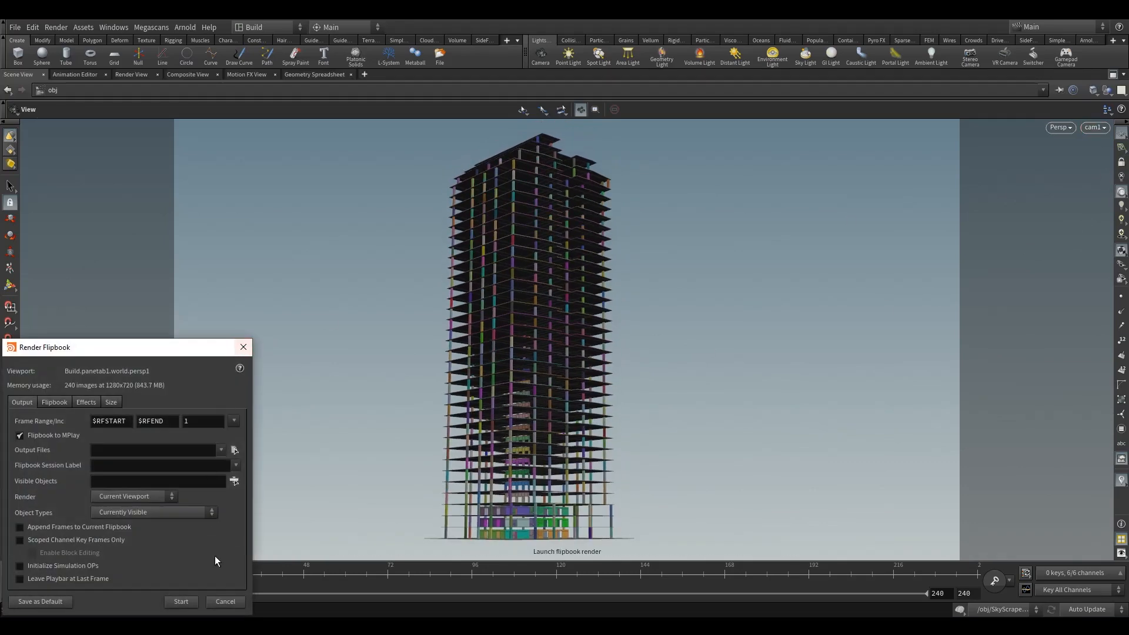
{"action": "left_click", "coordinate": [187, 599]}
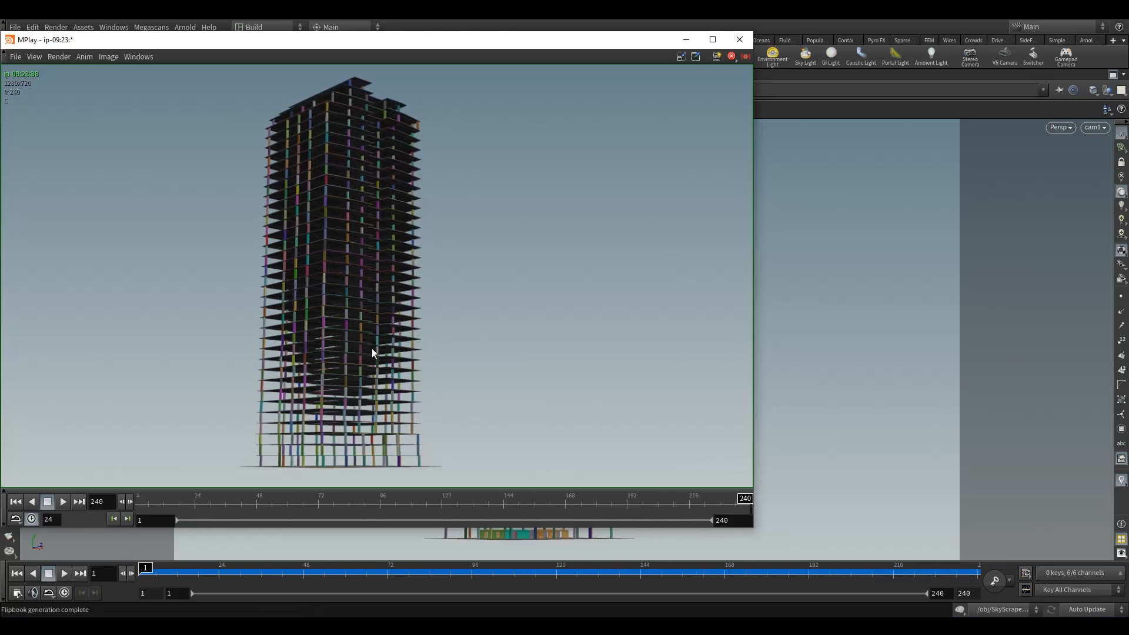
{"action": "left_click_drag", "start_coordinate": [745, 500], "coordinate": [429, 441]}
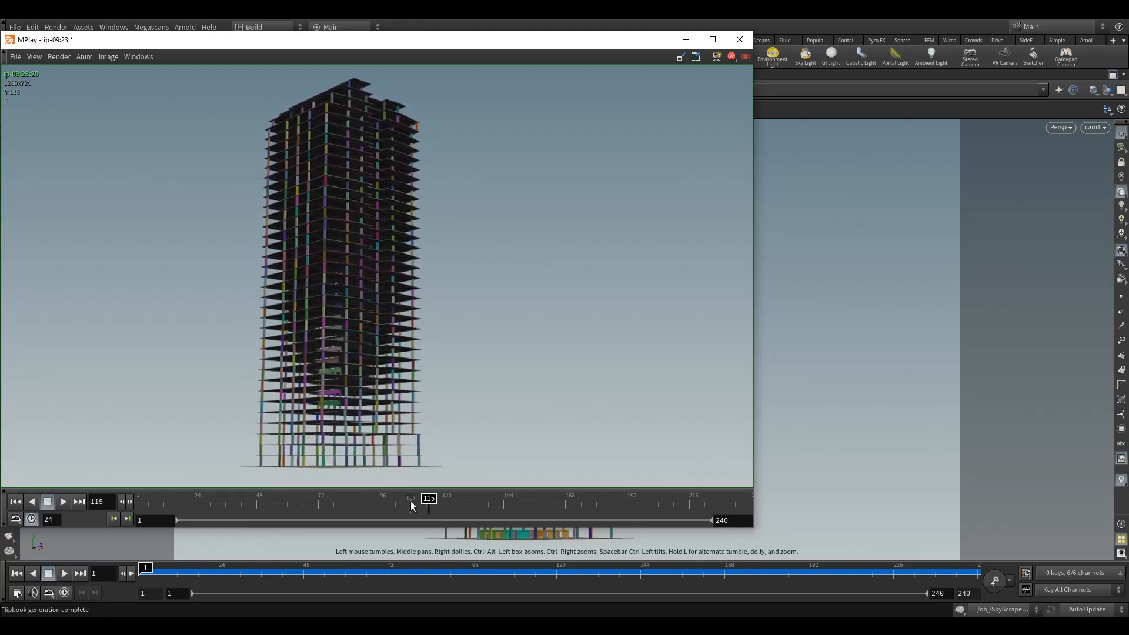
{"action": "left_click_drag", "start_coordinate": [404, 501], "coordinate": [814, 499]}
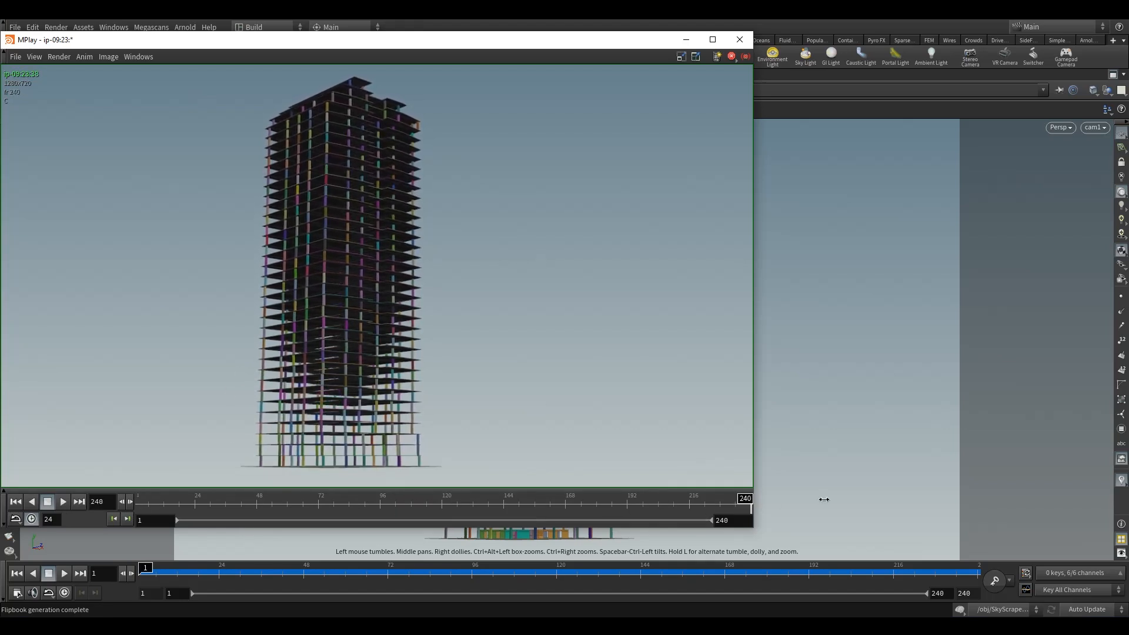
{"action": "left_click_drag", "start_coordinate": [744, 501], "coordinate": [146, 515]}
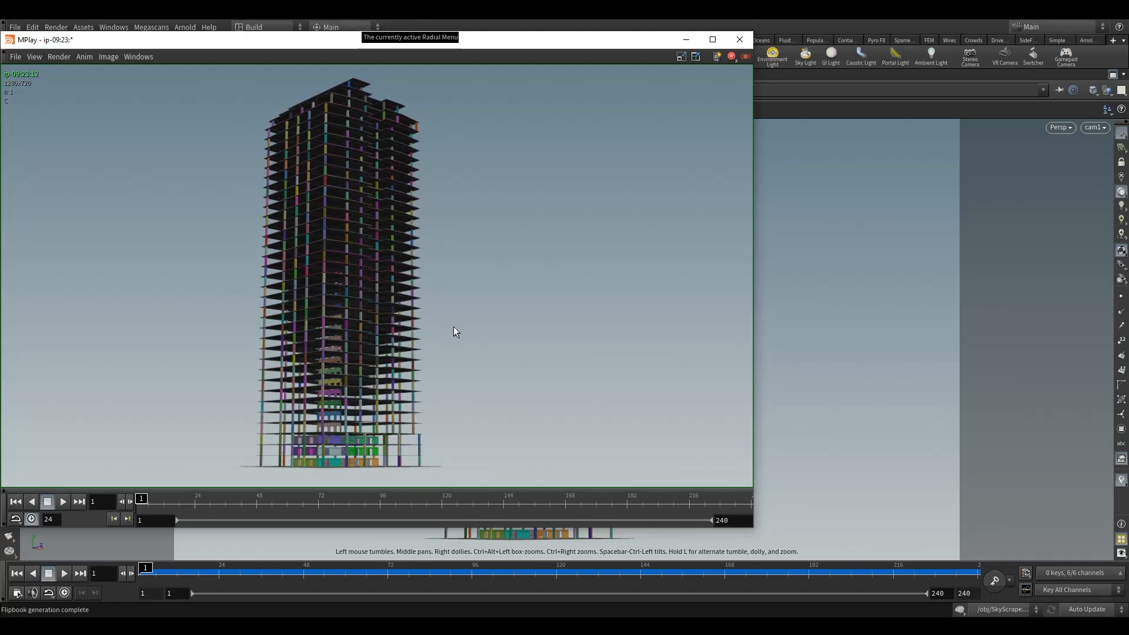
{"action": "left_click", "coordinate": [740, 40]}
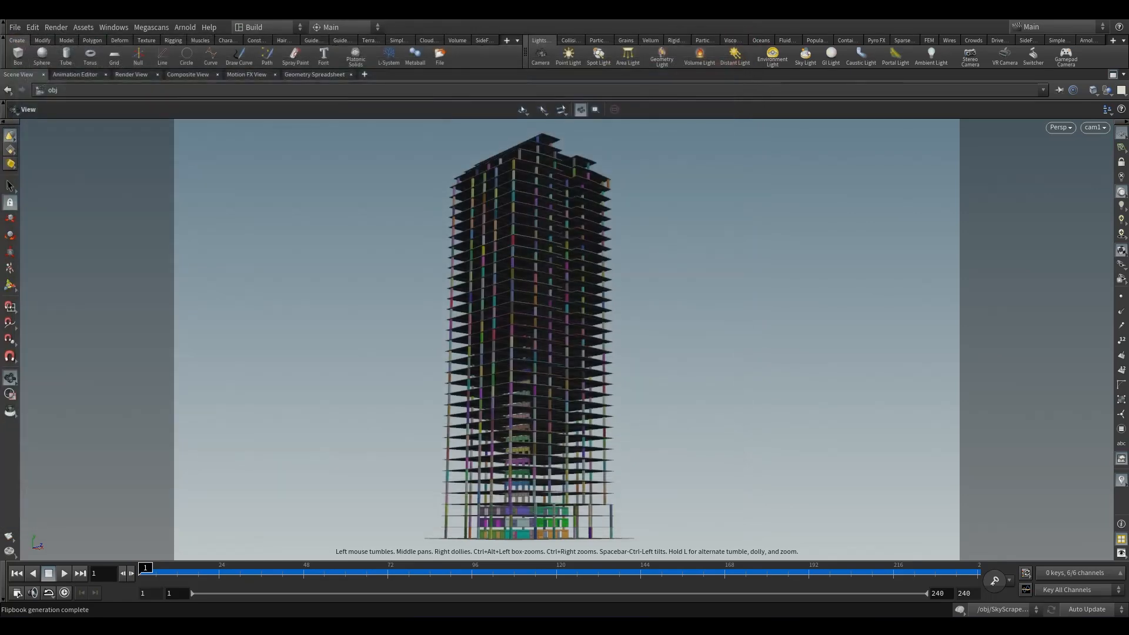
Step: Restore the multi-pane layout and line up cam1 beside the SkyScraper node
{"action": "left_click", "coordinate": [1113, 74]}
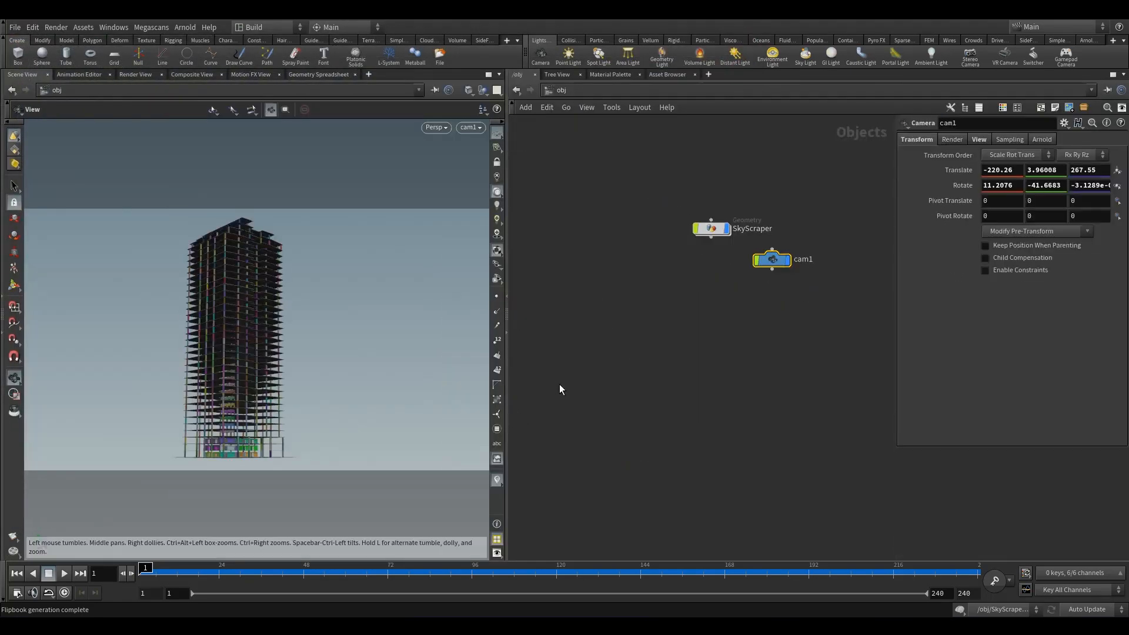
{"action": "left_click_drag", "start_coordinate": [772, 259], "coordinate": [808, 229]}
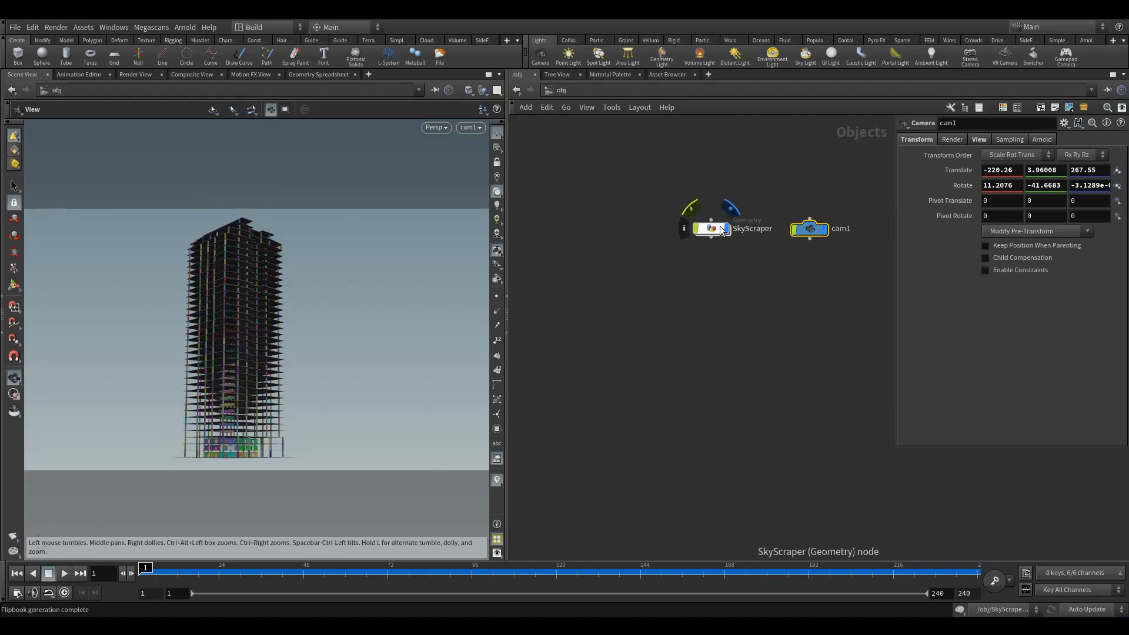
Step: Delete the RBD Bullet Solver node inside the SkyScraper network
{"action": "double_click", "coordinate": [712, 229]}
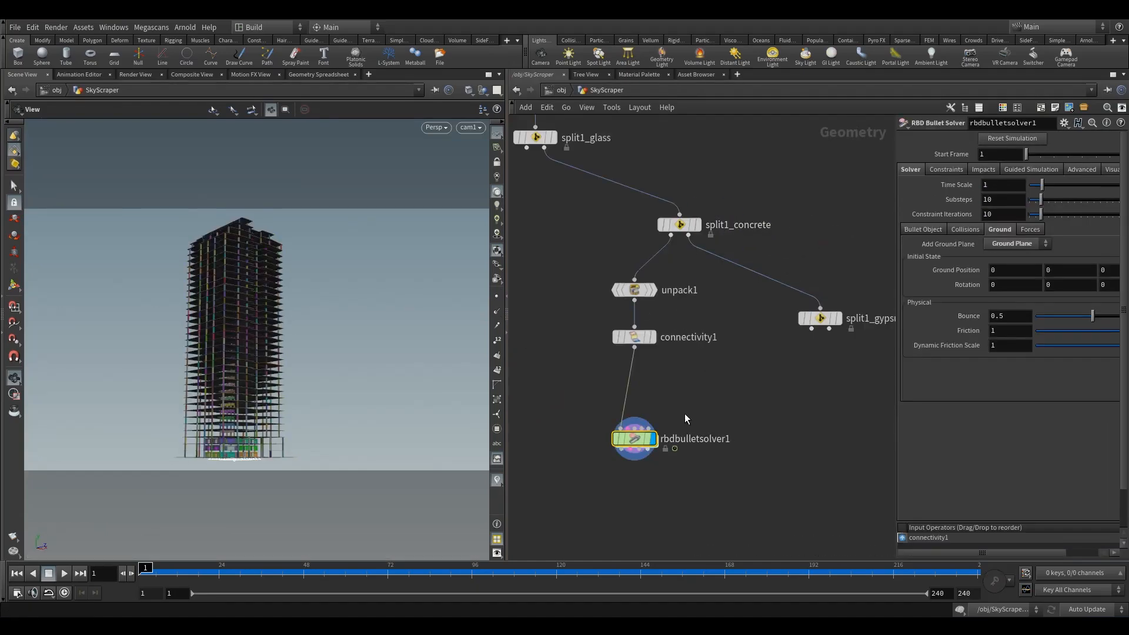
{"action": "middle_click_drag", "start_coordinate": [682, 425], "coordinate": [675, 372]}
{"action": "key", "text": "Delete"}
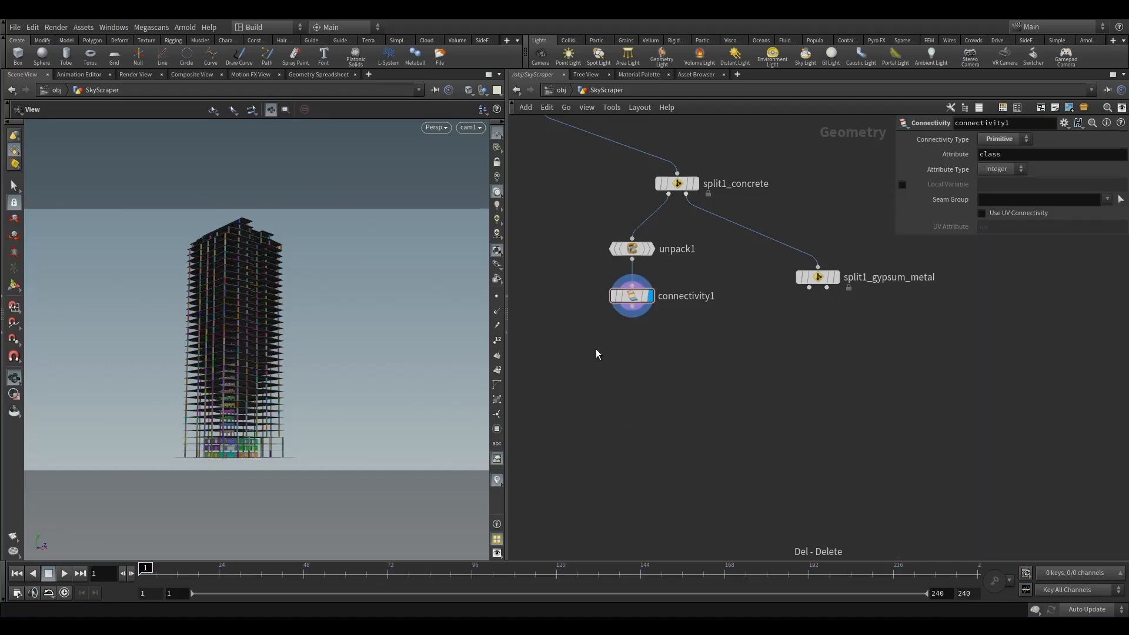
Step: Add a Measure node connected below connectivity1 and display it
{"action": "key", "text": "Tab"}
{"action": "type", "text": "me"}
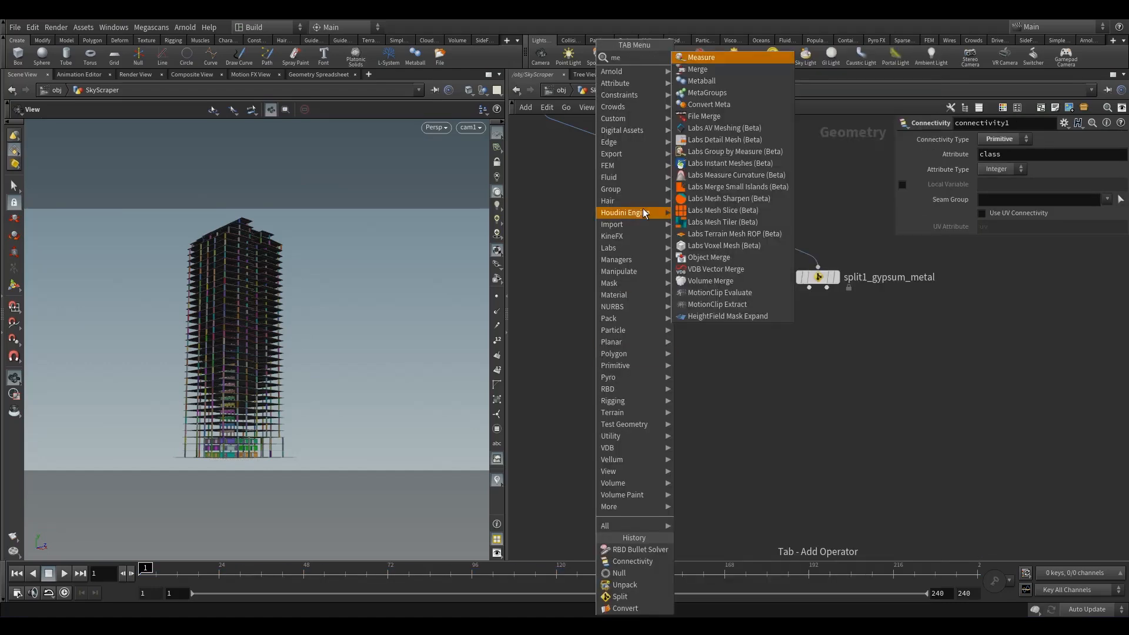
{"action": "left_click", "coordinate": [716, 58]}
{"action": "left_click", "coordinate": [632, 359]}
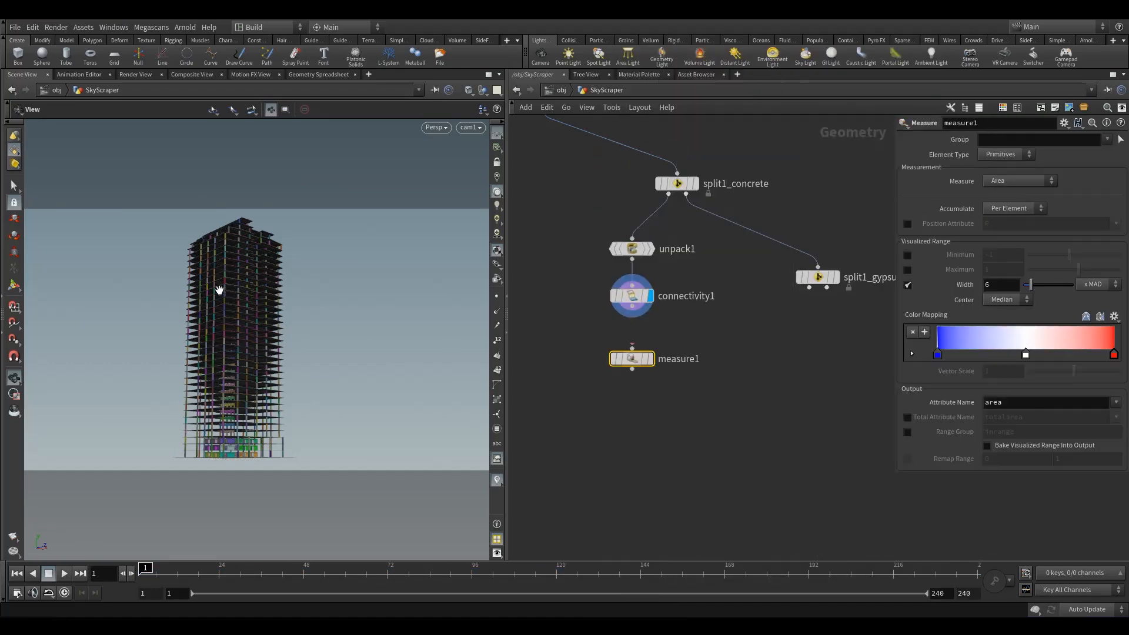
{"action": "scroll", "coordinate": [642, 389], "scroll_direction": "up", "scroll_amount": 4}
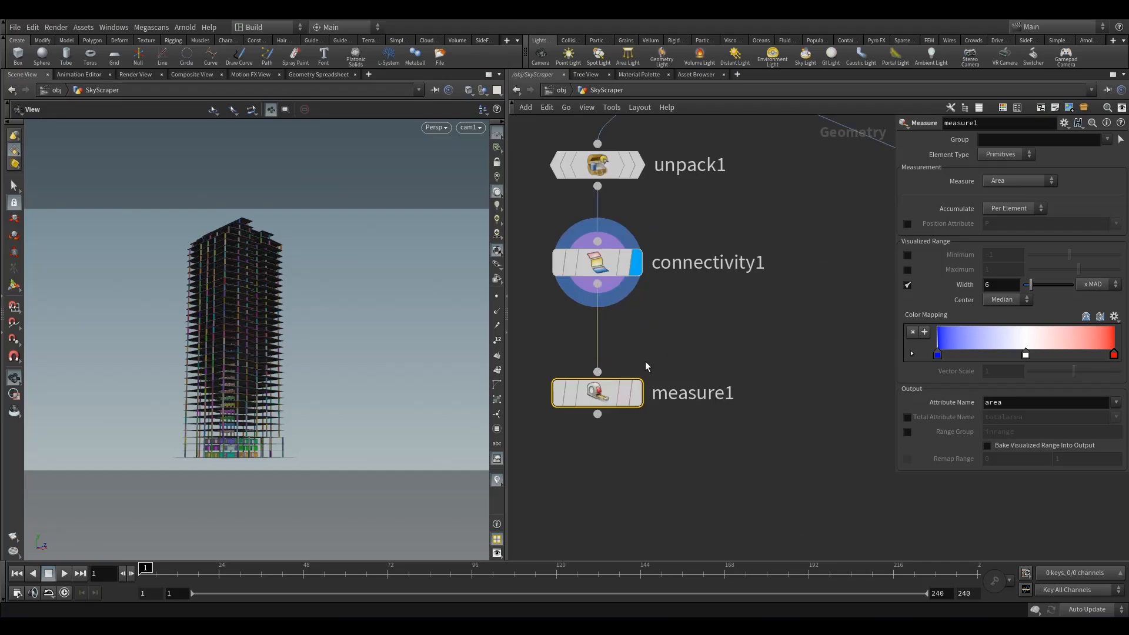
{"action": "left_click", "coordinate": [636, 392]}
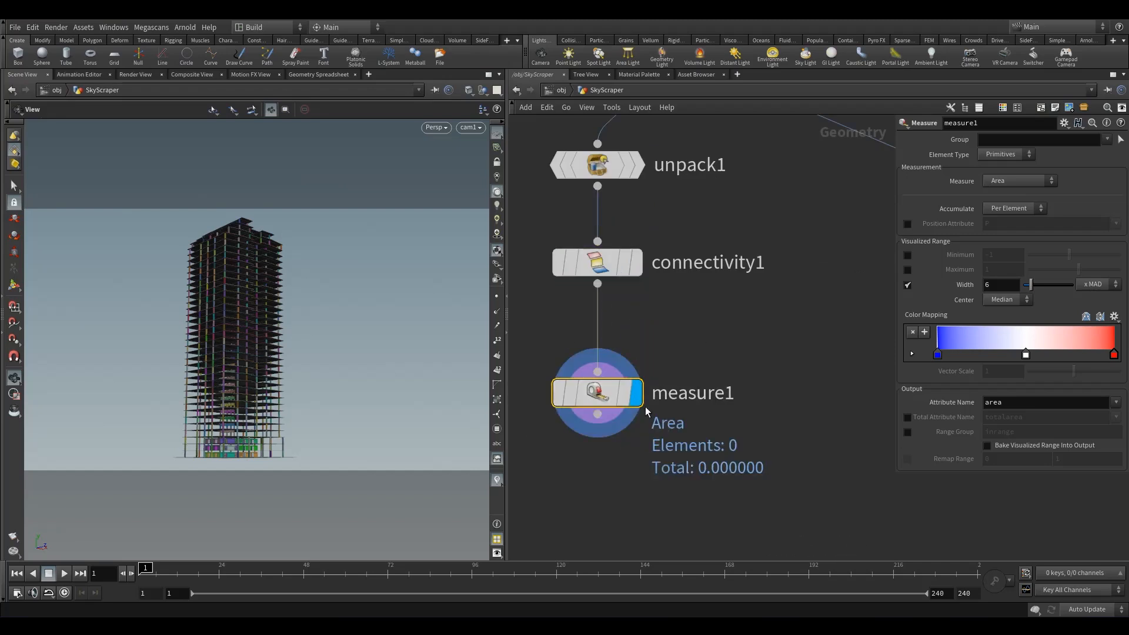
Step: Set measure1 to accumulate the area Per Piece and check its class piece attribute against connectivity1
{"action": "left_click", "coordinate": [1010, 181]}
{"action": "left_click", "coordinate": [1014, 208]}
{"action": "left_click", "coordinate": [1016, 210]}
{"action": "left_click", "coordinate": [1012, 220]}
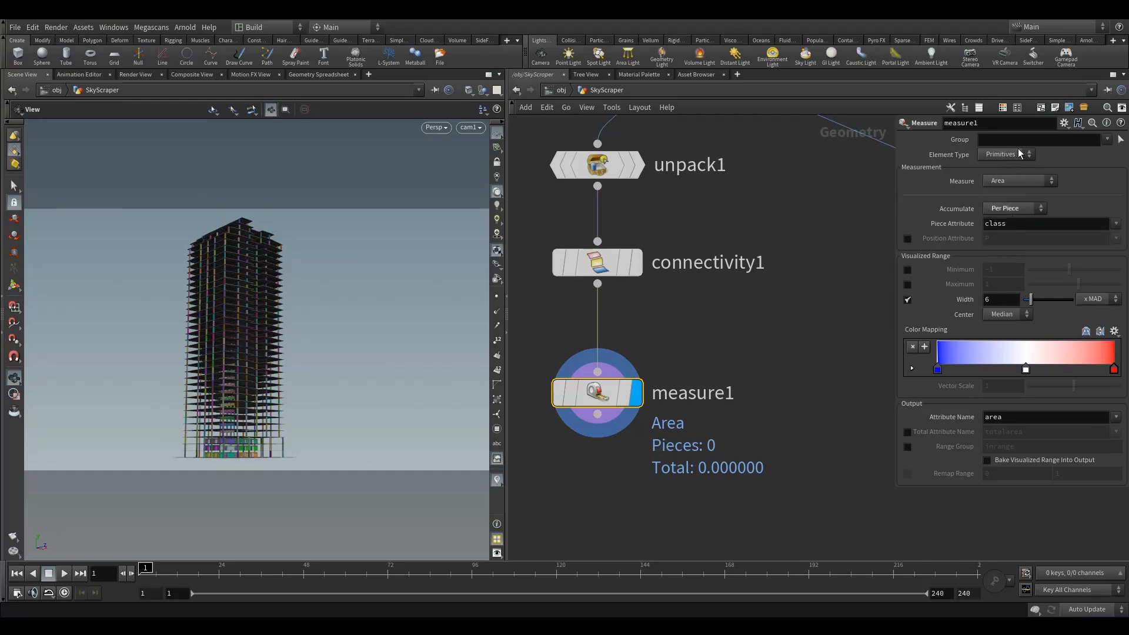
{"action": "left_click", "coordinate": [996, 223]}
{"action": "mouse_move", "coordinate": [600, 268]}
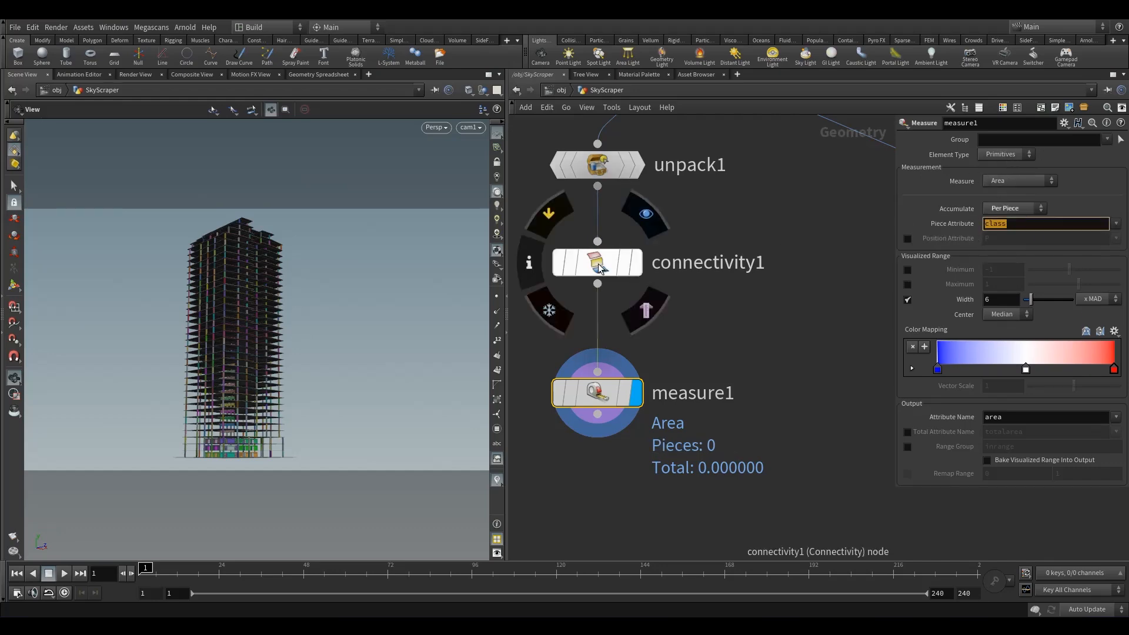
Step: Add a Split node connected below measure1 and display it
{"action": "scroll", "coordinate": [254, 288], "scroll_direction": "up", "scroll_amount": 5}
{"action": "left_click_drag", "start_coordinate": [254, 285], "coordinate": [247, 329]}
{"action": "scroll", "coordinate": [222, 273], "scroll_direction": "down", "scroll_amount": 5}
{"action": "scroll", "coordinate": [292, 237], "scroll_direction": "up", "scroll_amount": 5}
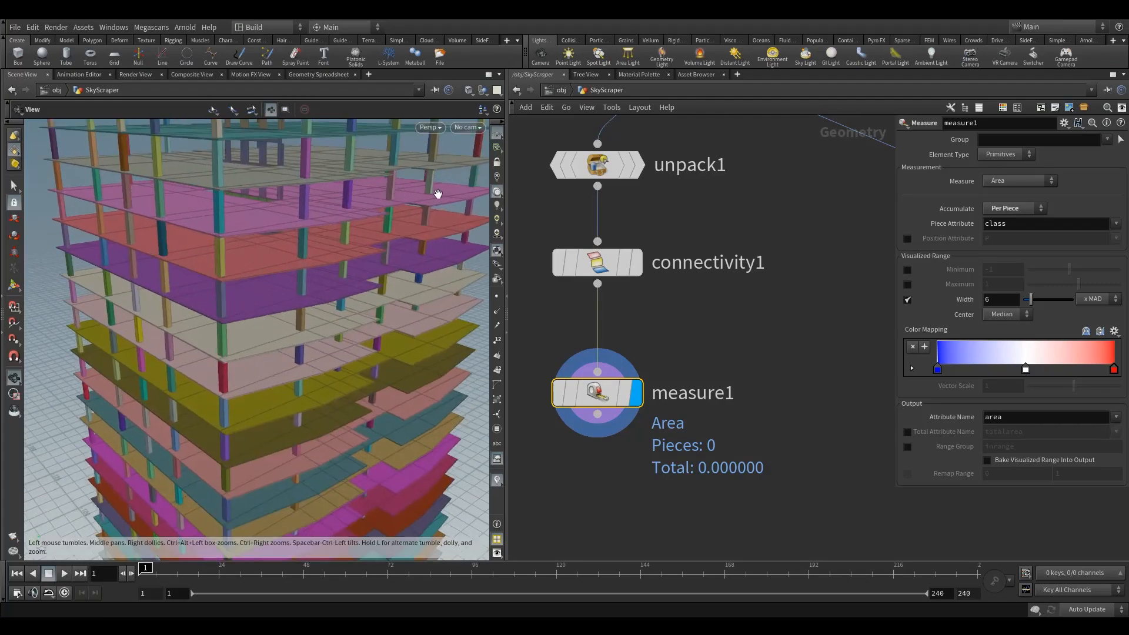
{"action": "middle_click_drag", "start_coordinate": [593, 482], "coordinate": [665, 387]}
{"action": "key", "text": "Tab"}
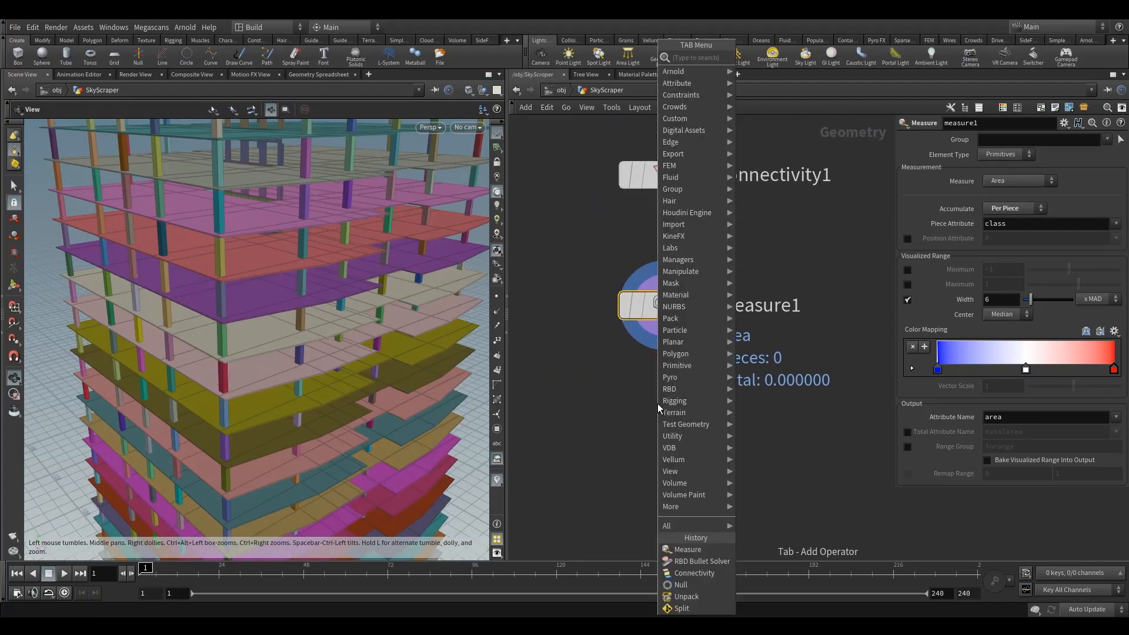
{"action": "type", "text": "spli"}
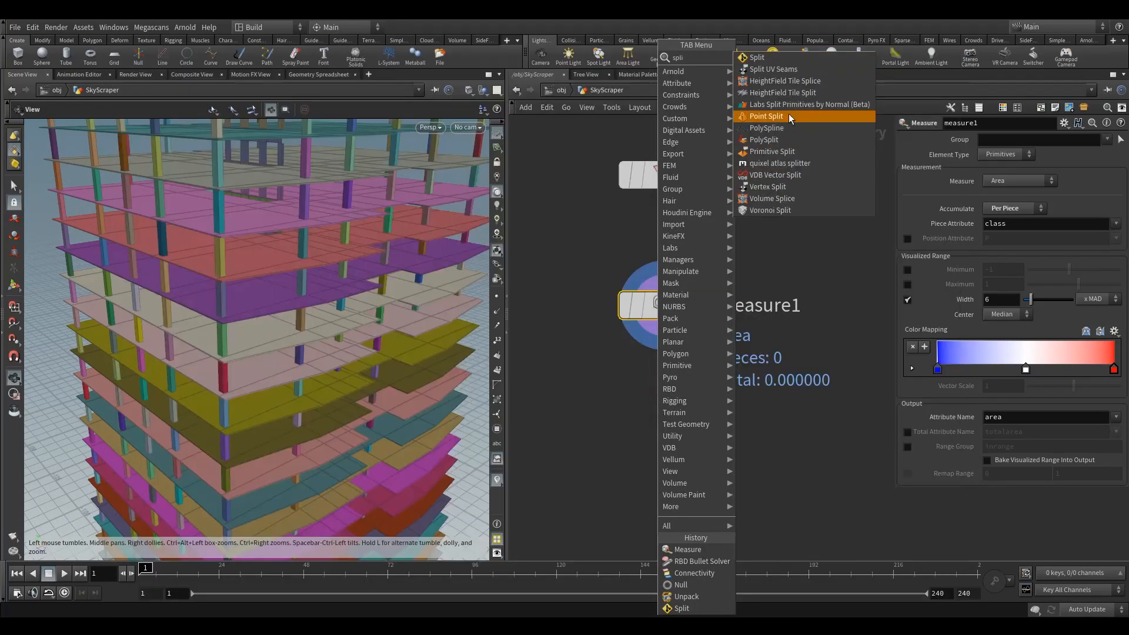
{"action": "left_click", "coordinate": [770, 59]}
{"action": "left_click", "coordinate": [667, 449]}
{"action": "left_click_drag", "start_coordinate": [666, 331], "coordinate": [664, 435]}
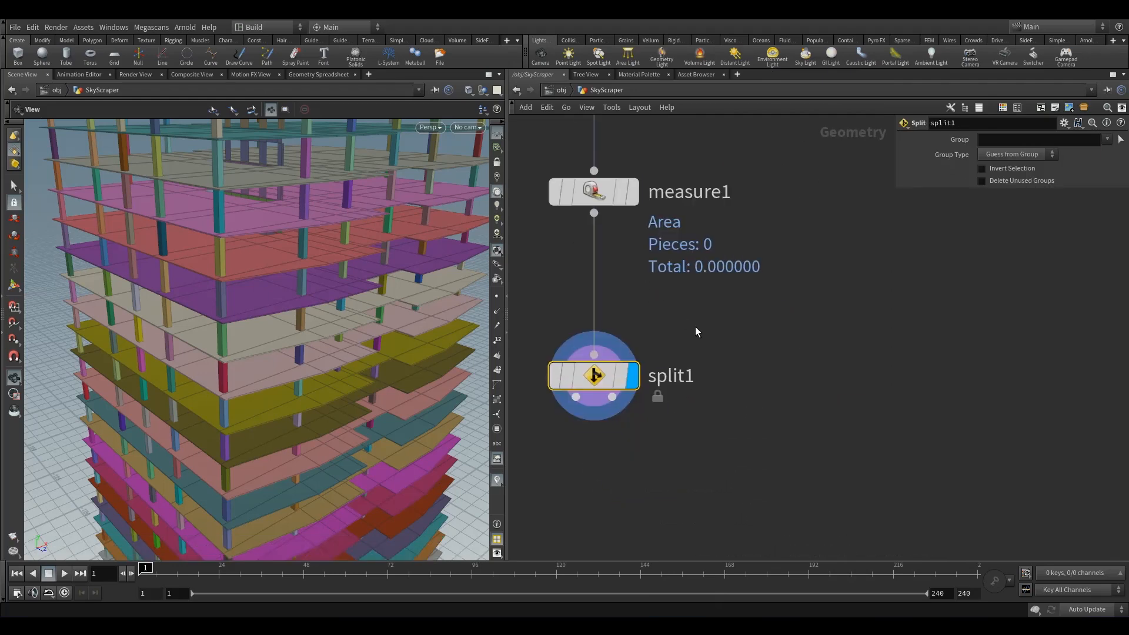
Step: Rename the Split node as split1_small_pieces
{"action": "double_click", "coordinate": [684, 377]}
{"action": "type", "text": "_a"}
{"action": "key", "text": "BackSpace"}
{"action": "type", "text": "small_pieces"}
{"action": "key", "text": "Return"}
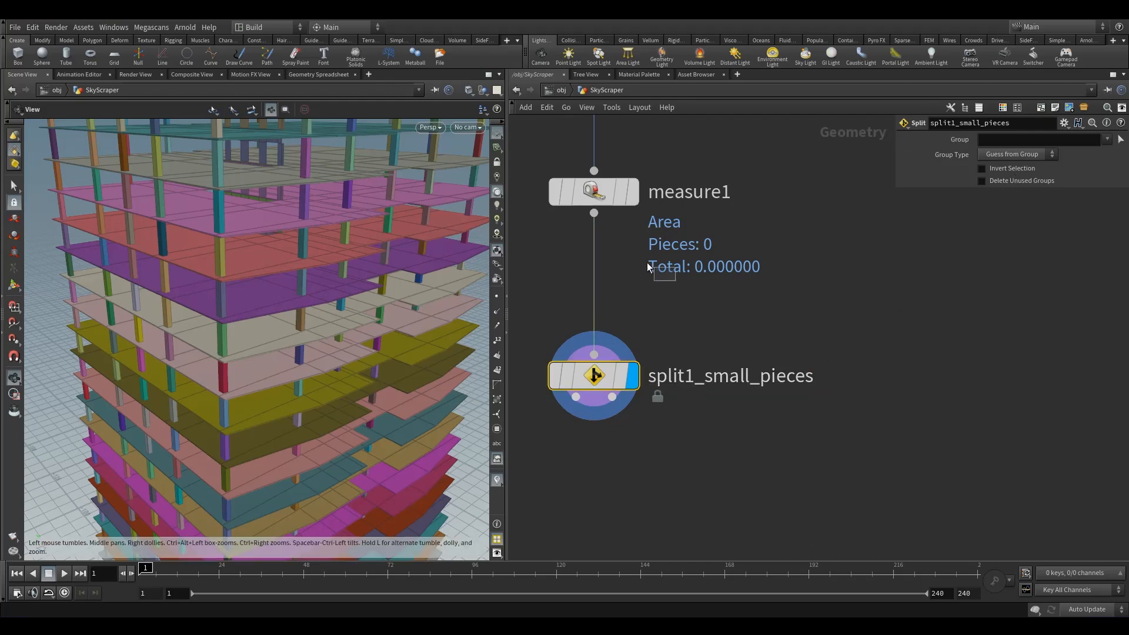
Step: Display measure1 and visualize its area attribute on the building from the node information
{"action": "left_click", "coordinate": [594, 192]}
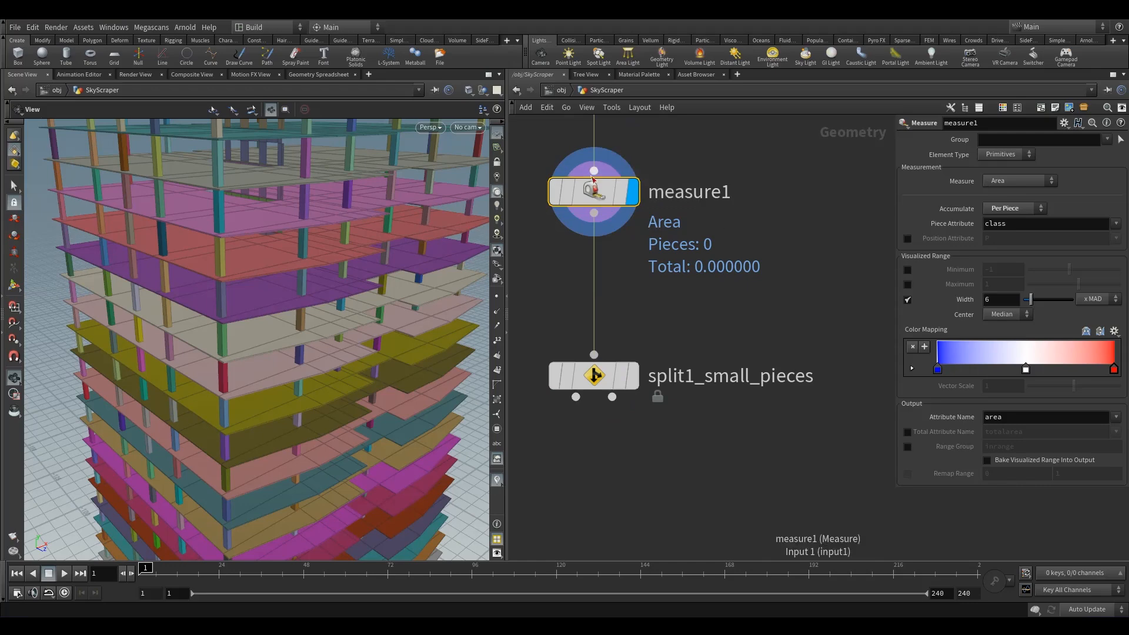
{"action": "left_click", "coordinate": [525, 192]}
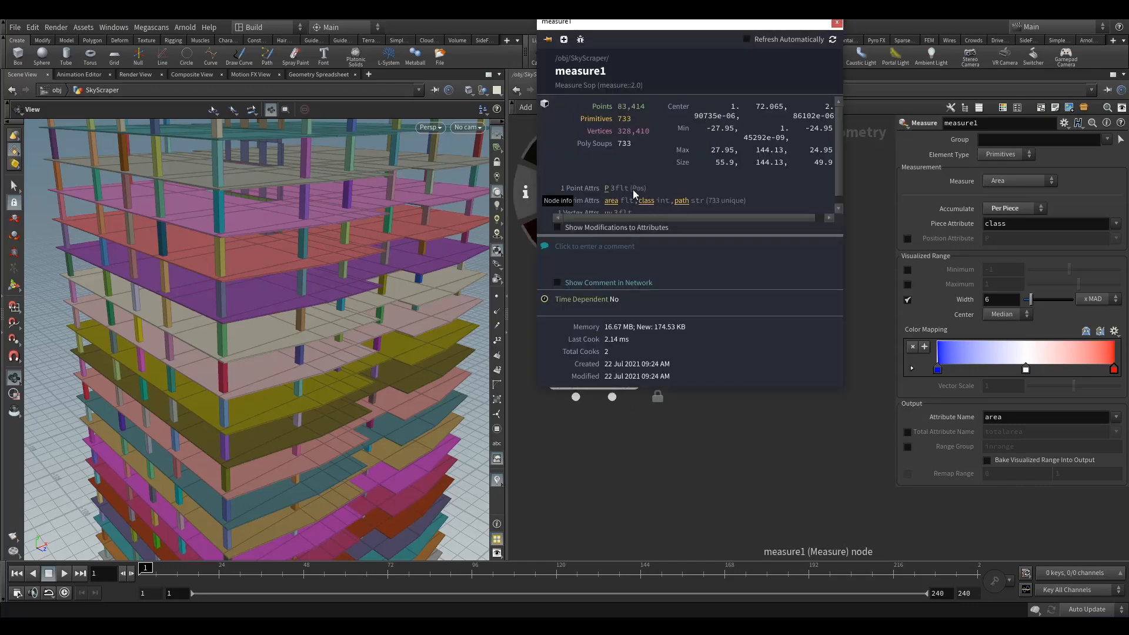
{"action": "left_click", "coordinate": [837, 22]}
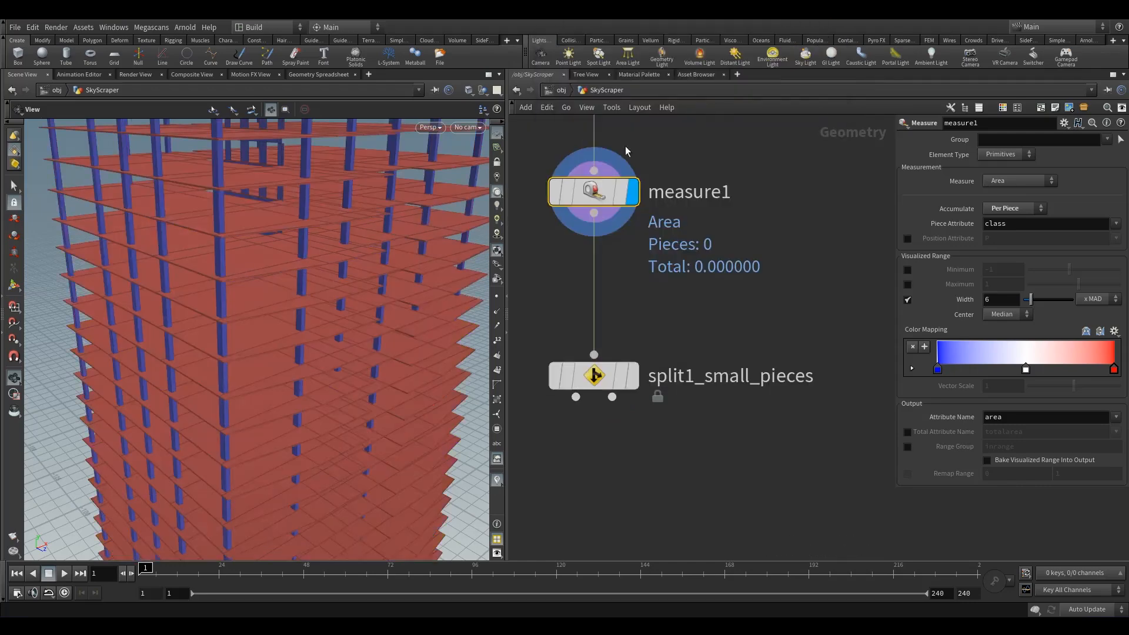
{"action": "scroll", "coordinate": [330, 300], "scroll_direction": "down", "scroll_amount": 5}
{"action": "left_click_drag", "start_coordinate": [329, 300], "coordinate": [314, 382]}
{"action": "scroll", "coordinate": [298, 227], "scroll_direction": "up", "scroll_amount": 4}
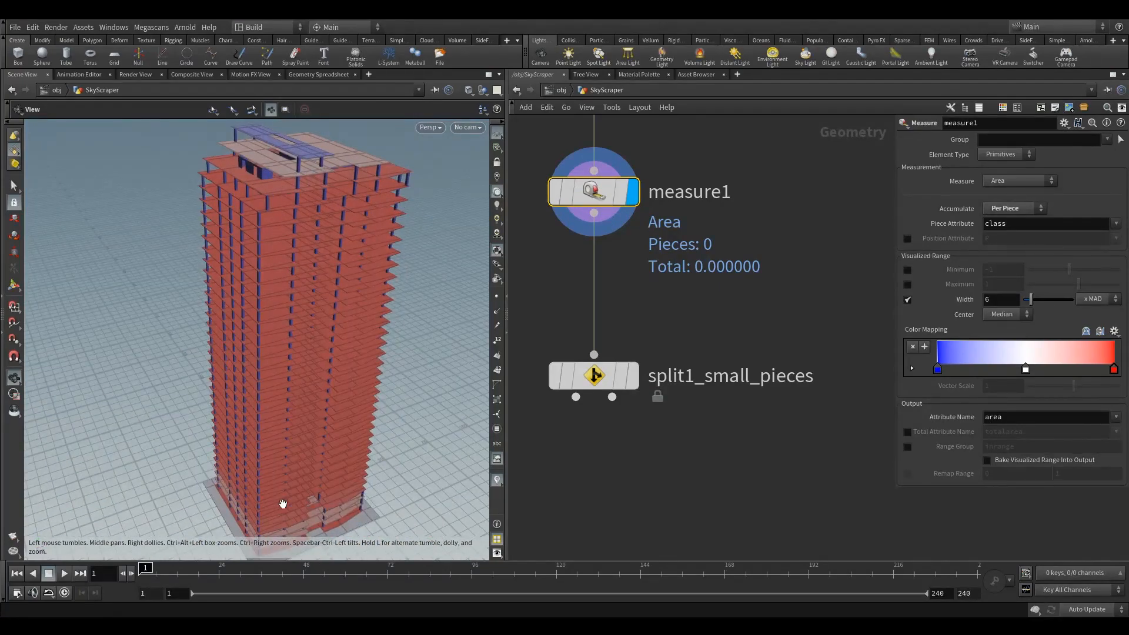
{"action": "left_click_drag", "start_coordinate": [255, 470], "coordinate": [248, 81]}
Step: Sort measure1's primitives by area in the Geometry Spreadsheet and examine the range of piece areas
{"action": "left_click", "coordinate": [335, 75]}
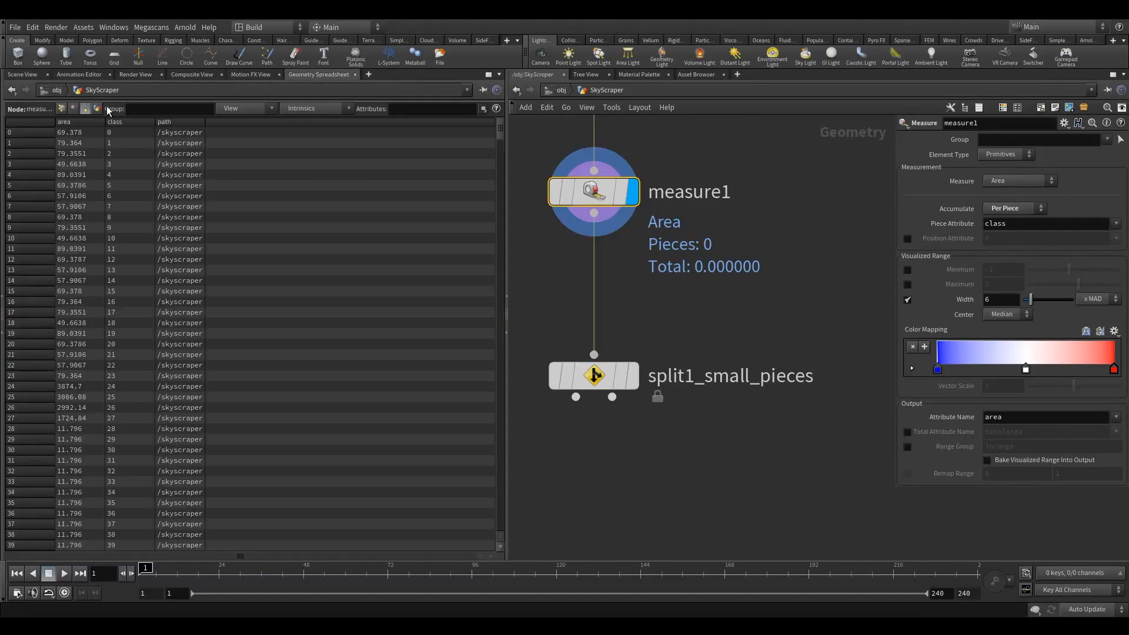
{"action": "left_click", "coordinate": [83, 123]}
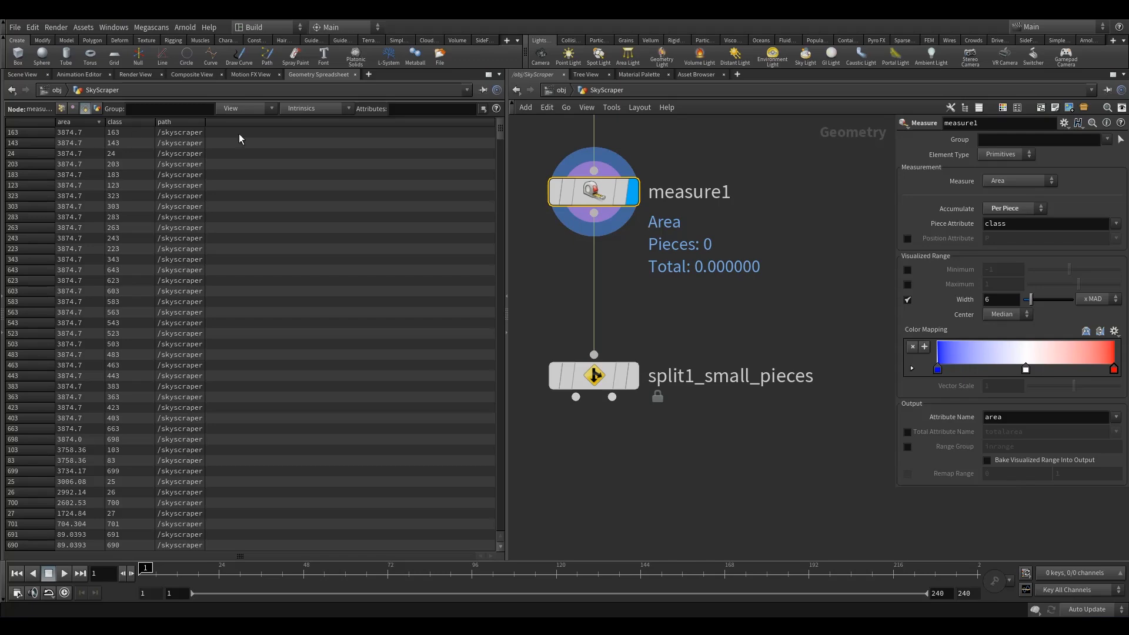
{"action": "left_click_drag", "start_coordinate": [497, 128], "coordinate": [491, 342]}
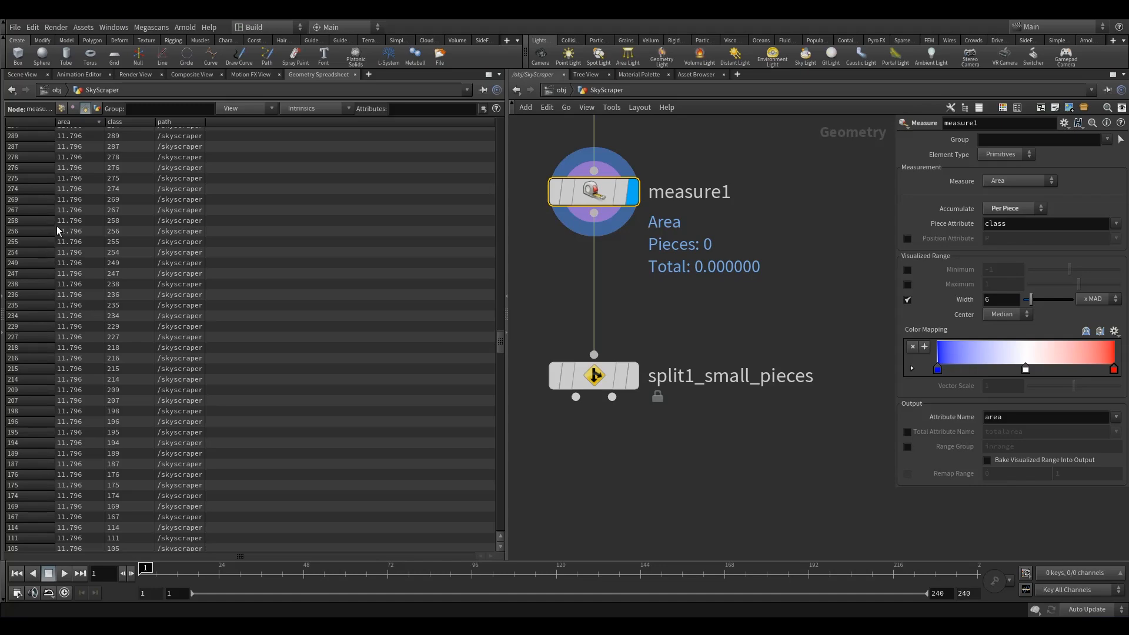
{"action": "left_click_drag", "start_coordinate": [486, 341], "coordinate": [511, 150]}
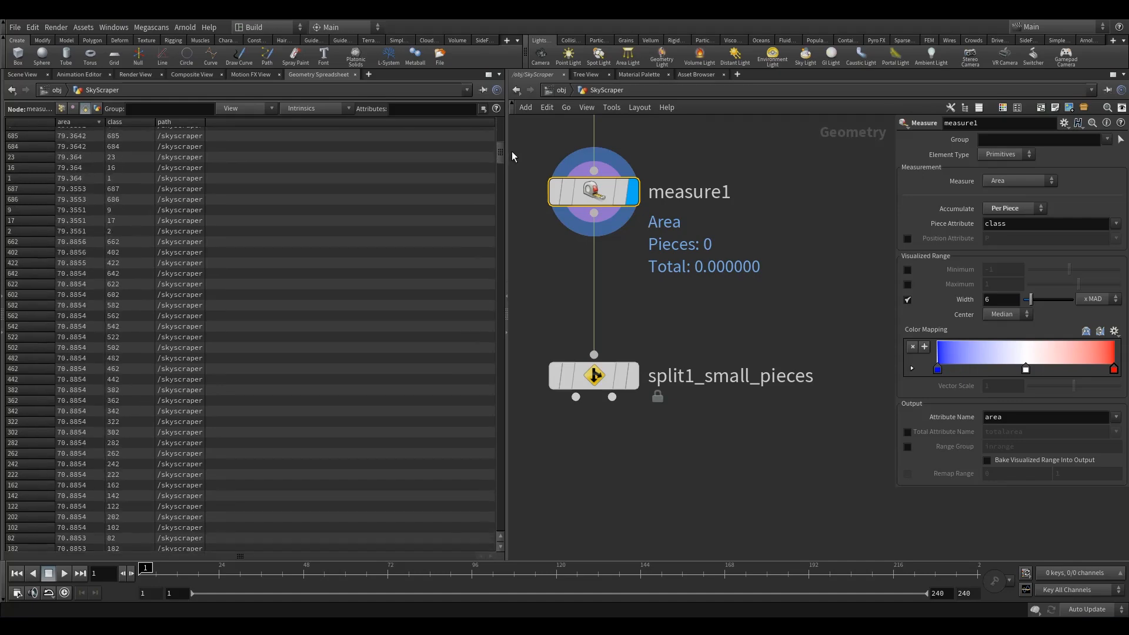
{"action": "left_click", "coordinate": [29, 74]}
{"action": "mouse_move", "coordinate": [270, 260]}
{"action": "left_mouse_down"}
{"action": "mouse_move", "coordinate": [267, 295]}
{"action": "mouse_move", "coordinate": [258, 251]}
{"action": "left_mouse_up"}
{"action": "right_click_drag", "start_coordinate": [258, 252], "coordinate": [295, 239]}
{"action": "left_click_drag", "start_coordinate": [295, 239], "coordinate": [306, 312]}
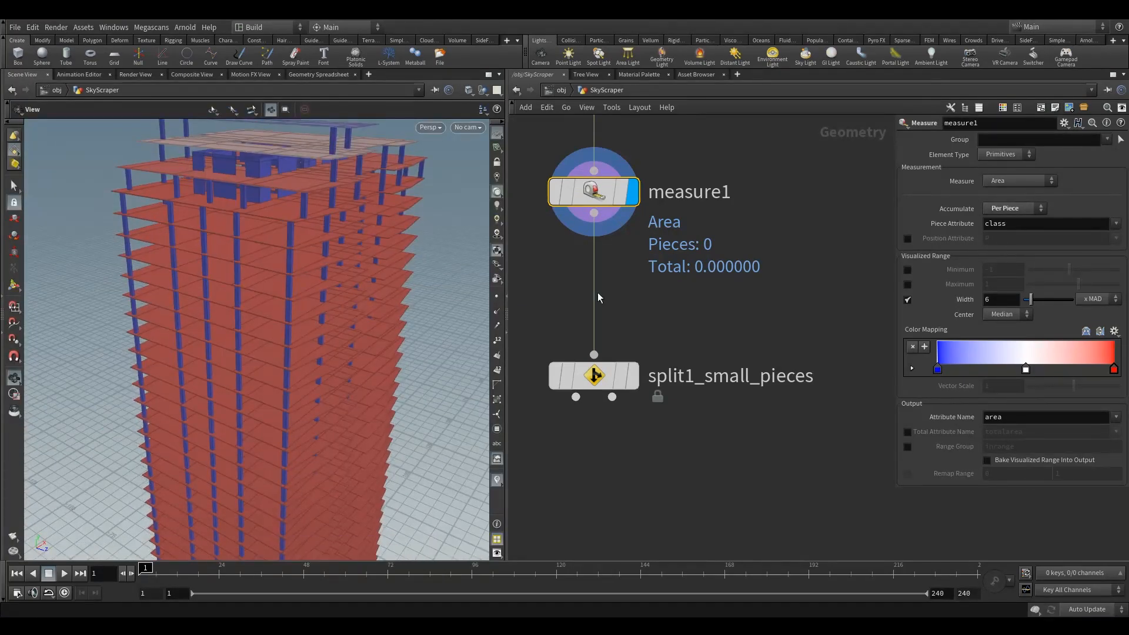
{"action": "left_click_drag", "start_coordinate": [675, 318], "coordinate": [566, 407]}
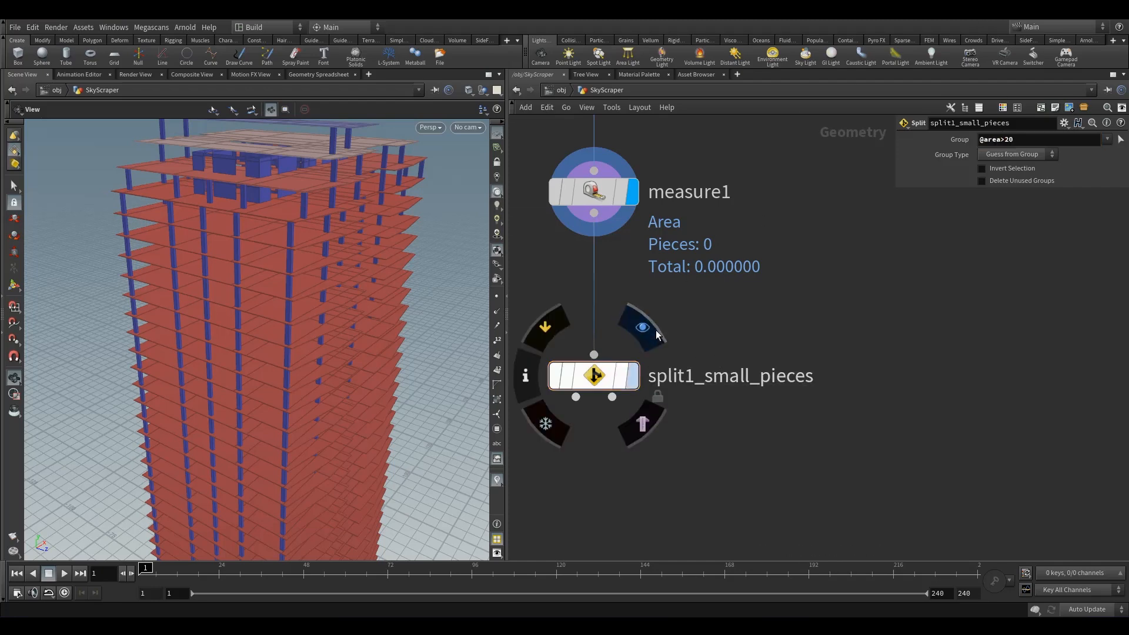
{"action": "left_click", "coordinate": [632, 375]}
{"action": "right_click_drag", "start_coordinate": [309, 245], "coordinate": [267, 308]}
{"action": "left_click_drag", "start_coordinate": [267, 307], "coordinate": [302, 310]}
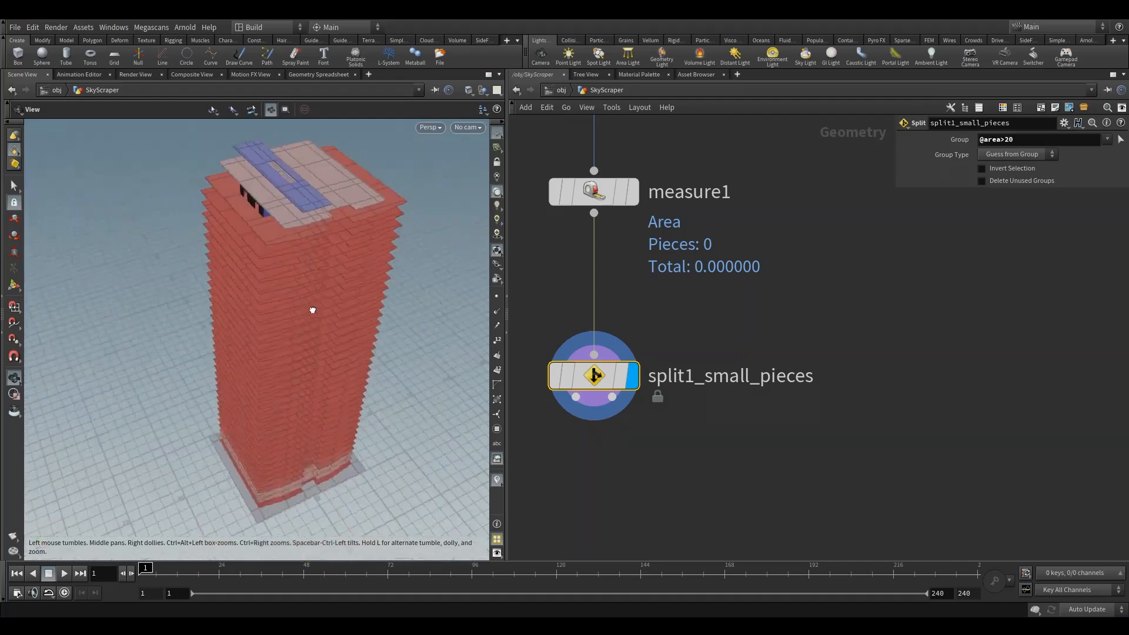
{"action": "right_click_drag", "start_coordinate": [302, 309], "coordinate": [345, 254]}
{"action": "left_click_drag", "start_coordinate": [345, 254], "coordinate": [321, 267]}
{"action": "right_click_drag", "start_coordinate": [321, 268], "coordinate": [282, 307]}
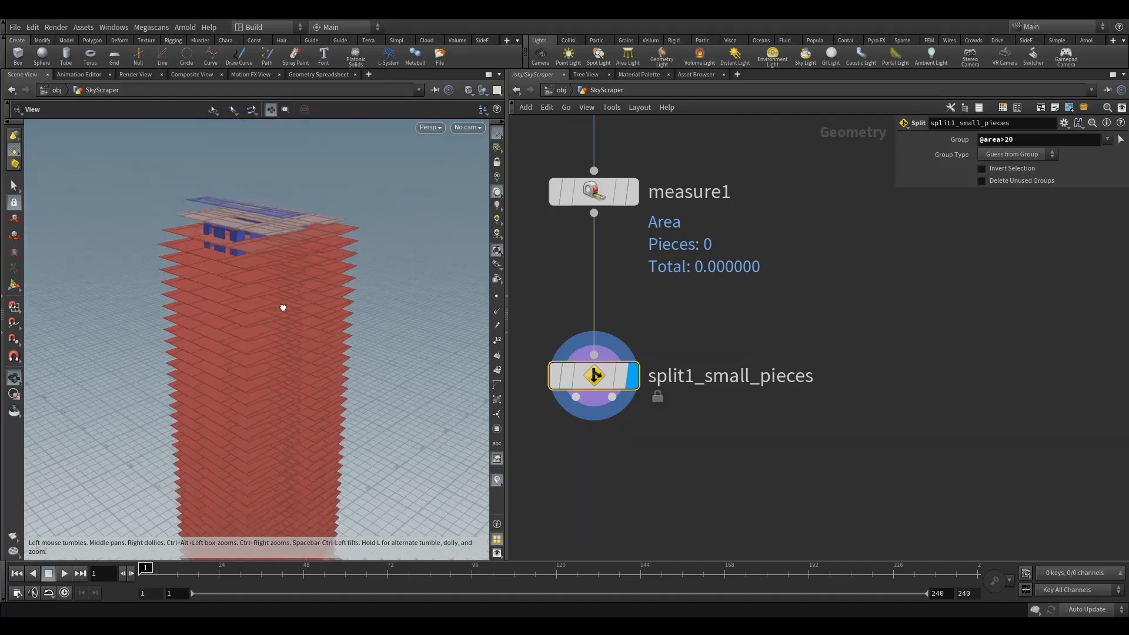
Step: Examine the blast2 and blast1 nodes inside split1_small_pieces and return to the SkyScraper network
{"action": "left_click", "coordinate": [595, 376]}
{"action": "double_click", "coordinate": [595, 376]}
{"action": "scroll", "coordinate": [776, 371], "scroll_direction": "up", "scroll_amount": 3}
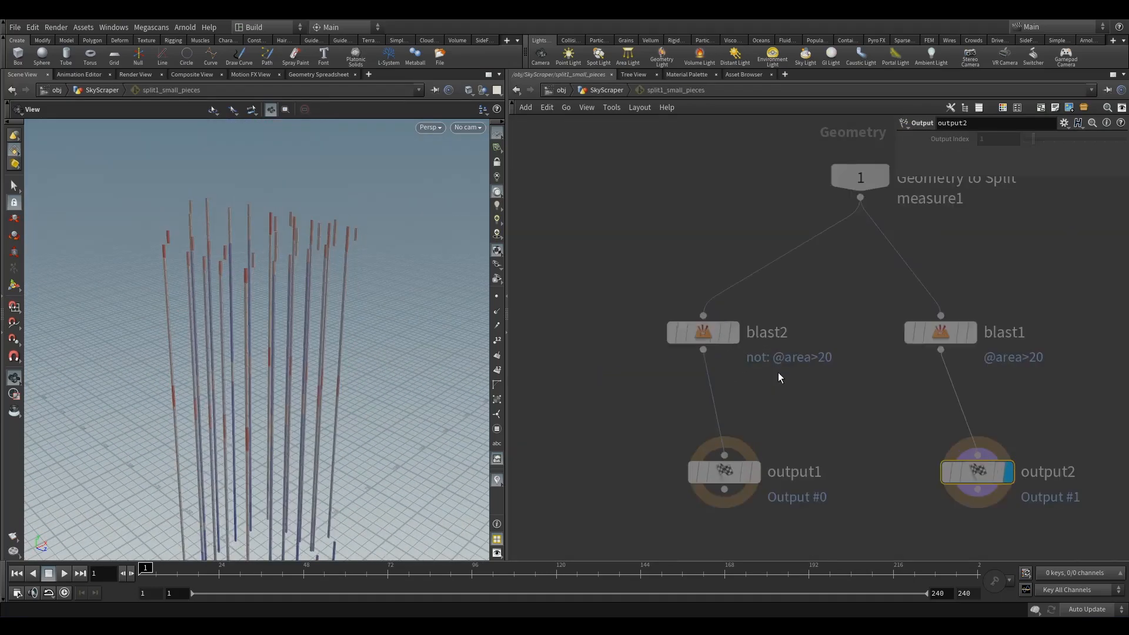
{"action": "mouse_move", "coordinate": [923, 338]}
{"action": "left_click", "coordinate": [788, 360]}
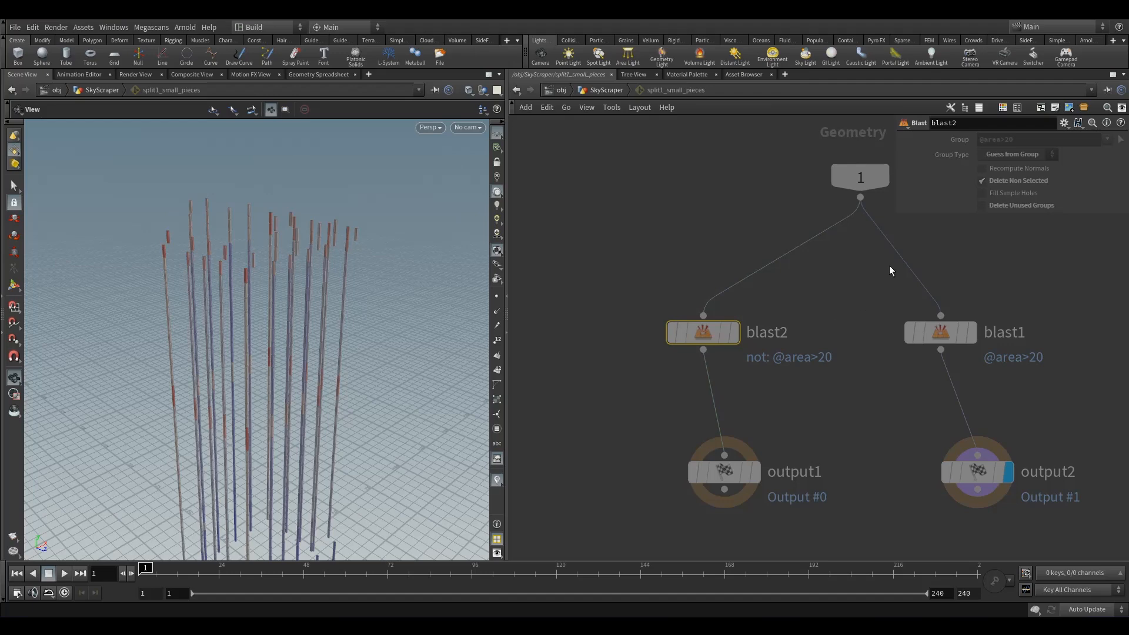
{"action": "left_click", "coordinate": [940, 332]}
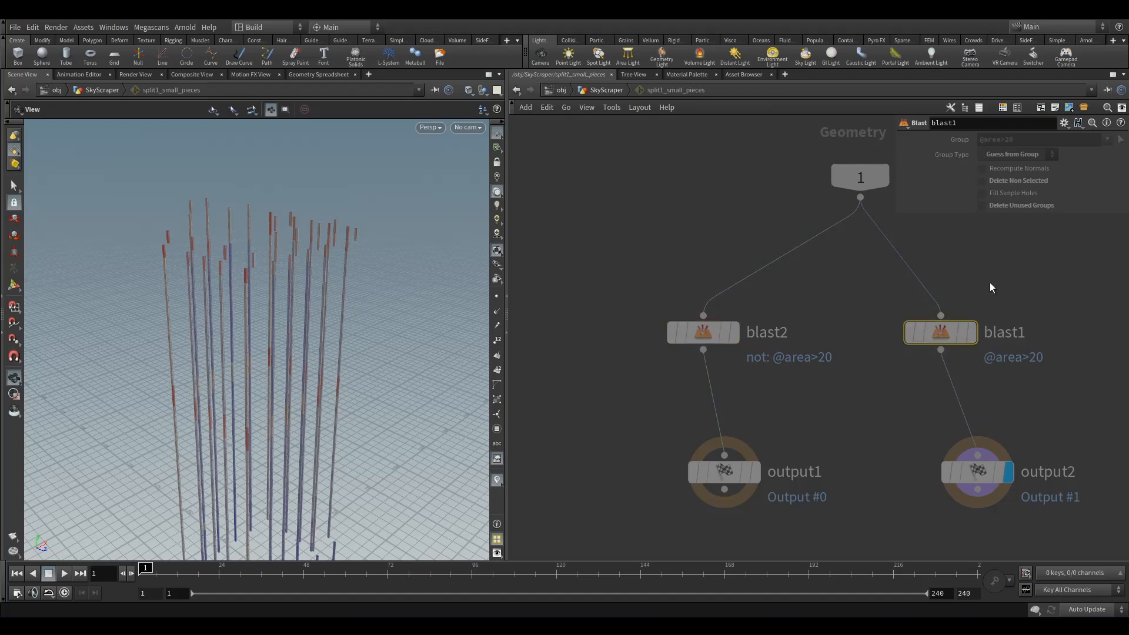
{"action": "left_click", "coordinate": [595, 91]}
Step: Move split1_small_pieces slightly closer to measure1 and inspect the separated floor slabs
{"action": "left_click_drag", "start_coordinate": [259, 287], "coordinate": [261, 201]}
{"action": "left_click_drag", "start_coordinate": [586, 379], "coordinate": [585, 351]}
{"action": "scroll", "coordinate": [191, 306], "scroll_direction": "down", "scroll_amount": 3}
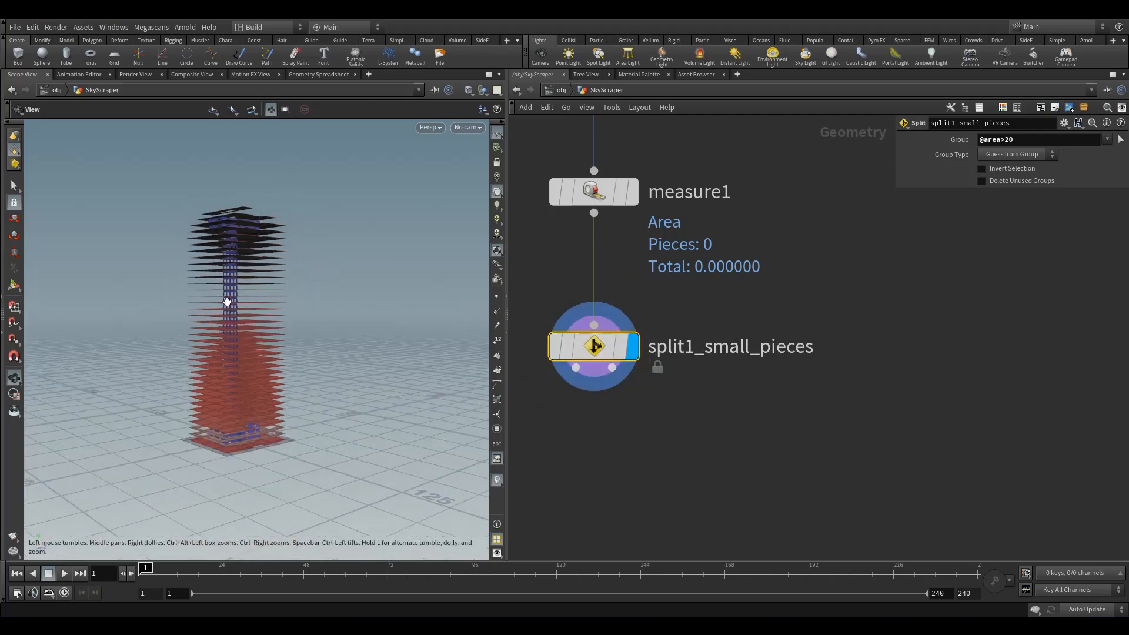
{"action": "left_click_drag", "start_coordinate": [192, 305], "coordinate": [222, 290]}
{"action": "scroll", "coordinate": [222, 290], "scroll_direction": "up", "scroll_amount": 5}
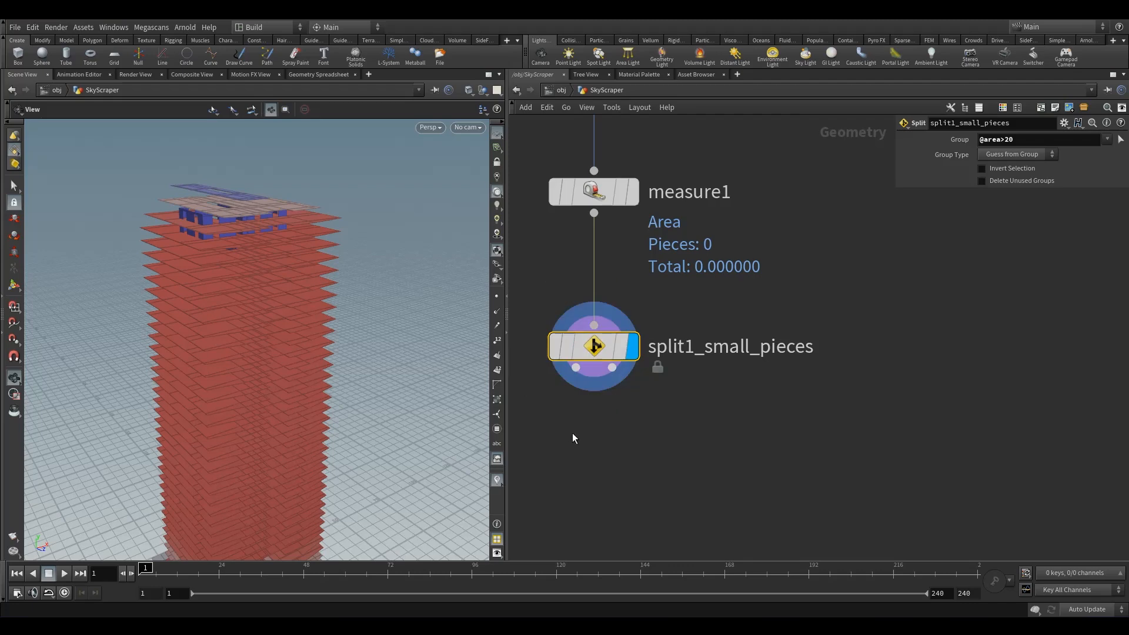
Step: Check the group expression and first output of split1_small_pieces against the floor slabs in the viewport
{"action": "middle_click_drag", "start_coordinate": [573, 433], "coordinate": [661, 304]}
{"action": "left_click_drag", "start_coordinate": [1015, 141], "coordinate": [953, 155]}
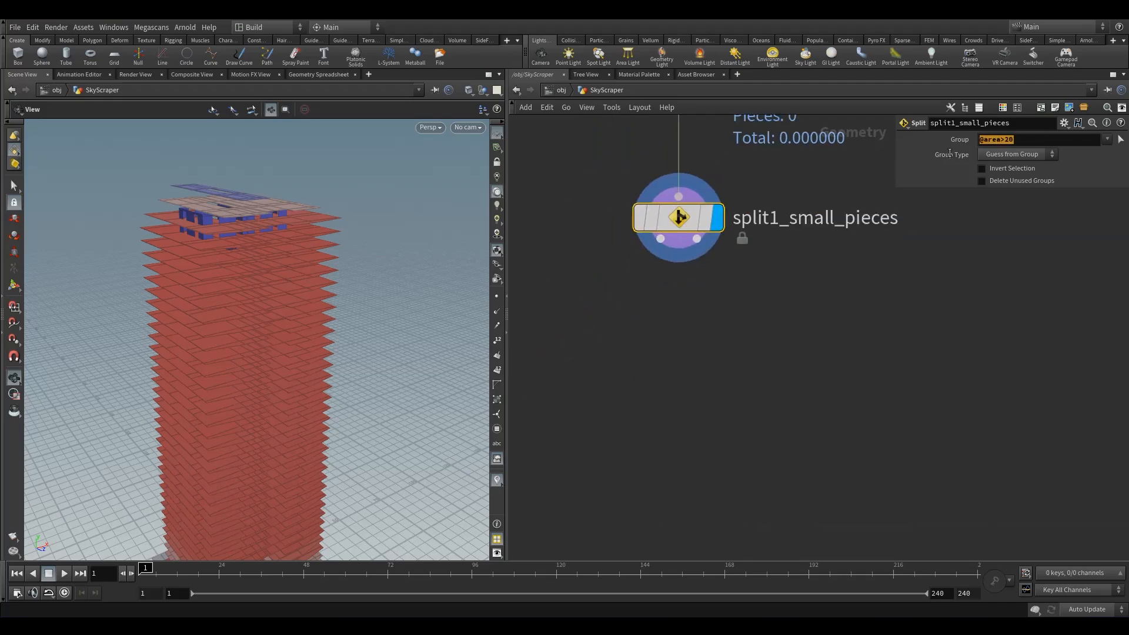
{"action": "mouse_move", "coordinate": [643, 228]}
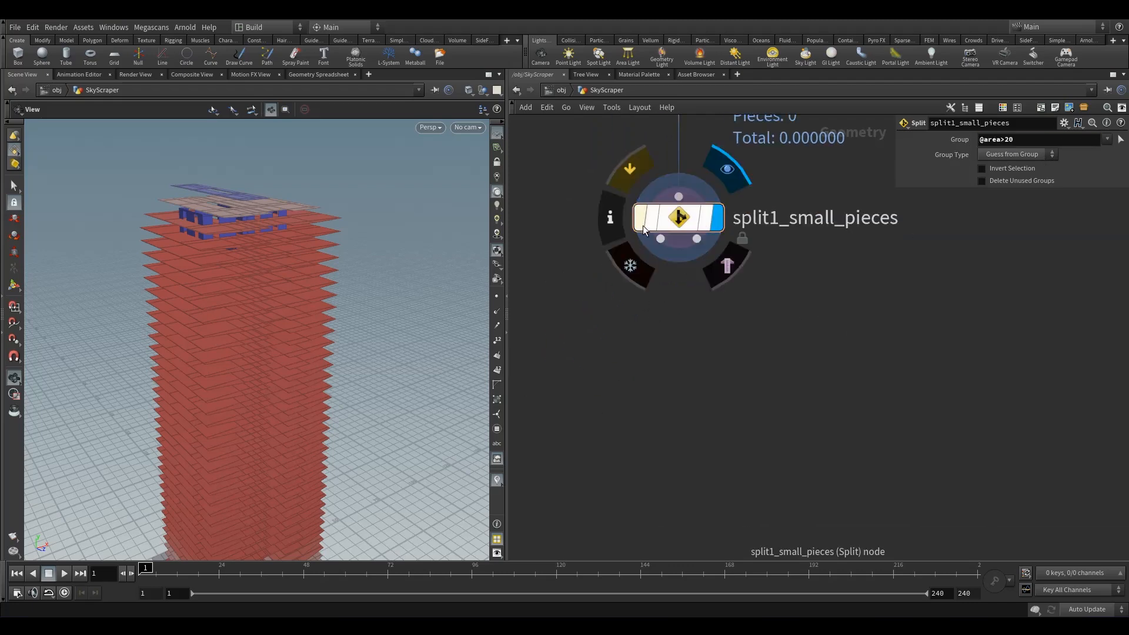
{"action": "left_click_drag", "start_coordinate": [660, 238], "coordinate": [551, 355]}
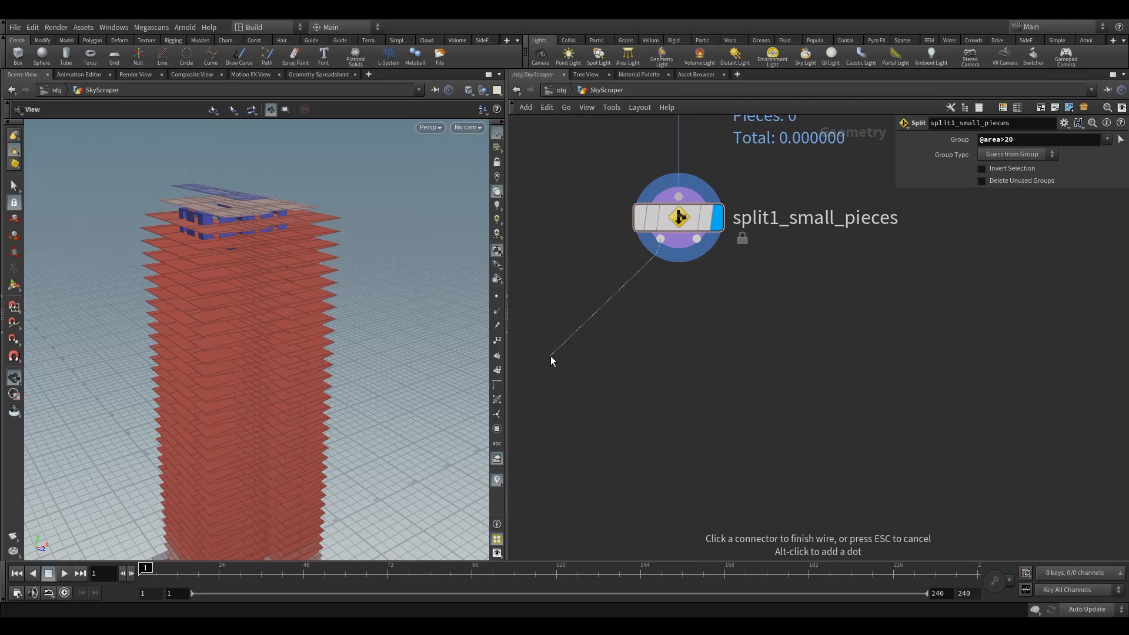
{"action": "key", "text": "Escape"}
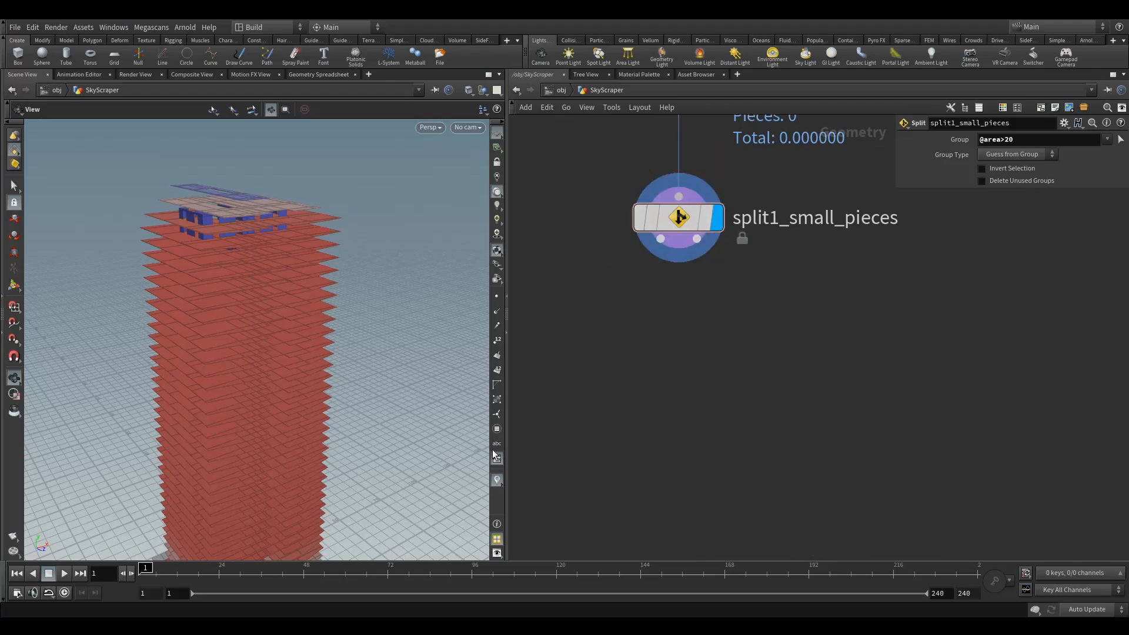
{"action": "mouse_move", "coordinate": [269, 269]}
{"action": "right_mouse_down"}
{"action": "mouse_move", "coordinate": [217, 331]}
{"action": "mouse_move", "coordinate": [287, 272]}
{"action": "right_mouse_up"}
{"action": "left_click_drag", "start_coordinate": [287, 271], "coordinate": [285, 272]}
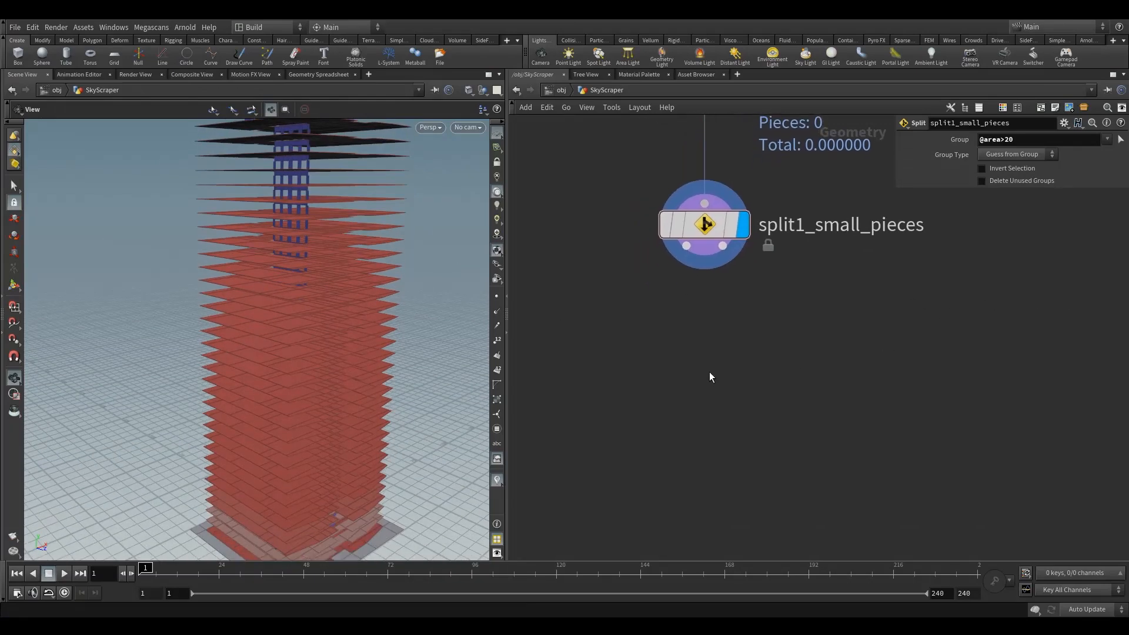
Step: Add a Null node connected to the first output of split1_small_pieces and display it
{"action": "key", "text": "Tab"}
{"action": "type", "text": "nu"}
{"action": "left_click", "coordinate": [819, 57]}
{"action": "left_click", "coordinate": [603, 409]}
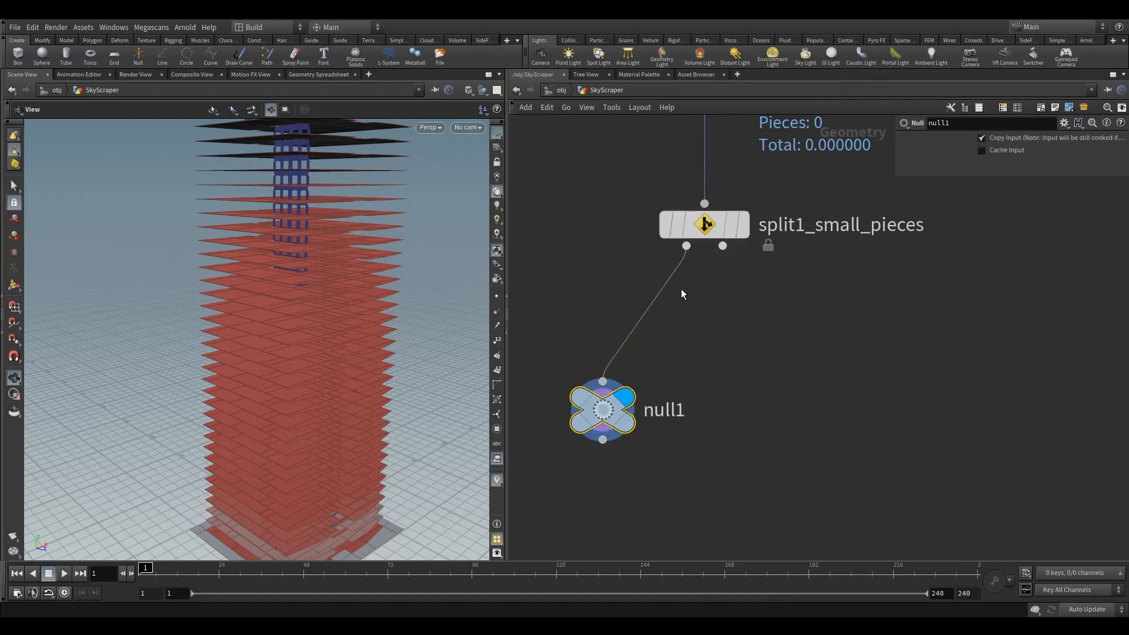
Step: Rewire null1 to the split's second output to preview the small pieces, and reconnect it to the first output
{"action": "left_click_drag", "start_coordinate": [670, 287], "coordinate": [712, 274]}
{"action": "left_click_drag", "start_coordinate": [378, 315], "coordinate": [392, 357]}
{"action": "left_click_drag", "start_coordinate": [602, 410], "coordinate": [767, 413]}
{"action": "left_click_drag", "start_coordinate": [747, 295], "coordinate": [686, 246]}
{"action": "mouse_move", "coordinate": [771, 416]}
{"action": "left_click_drag", "start_coordinate": [771, 416], "coordinate": [597, 428]}
{"action": "left_click_drag", "start_coordinate": [320, 239], "coordinate": [282, 274]}
{"action": "right_click_drag", "start_coordinate": [282, 275], "coordinate": [404, 264]}
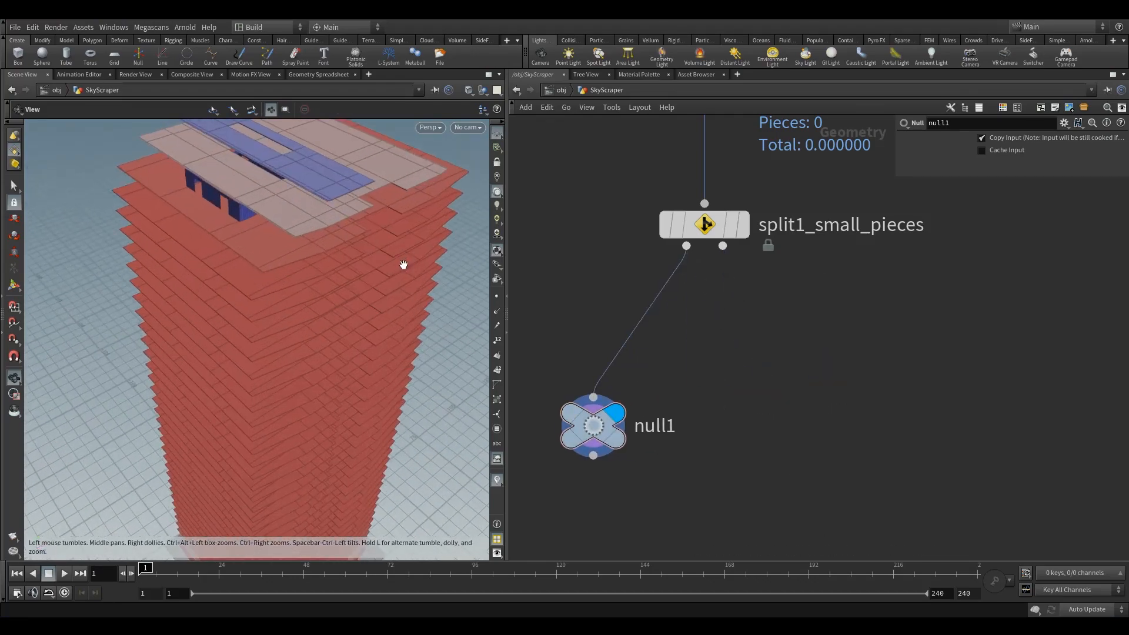